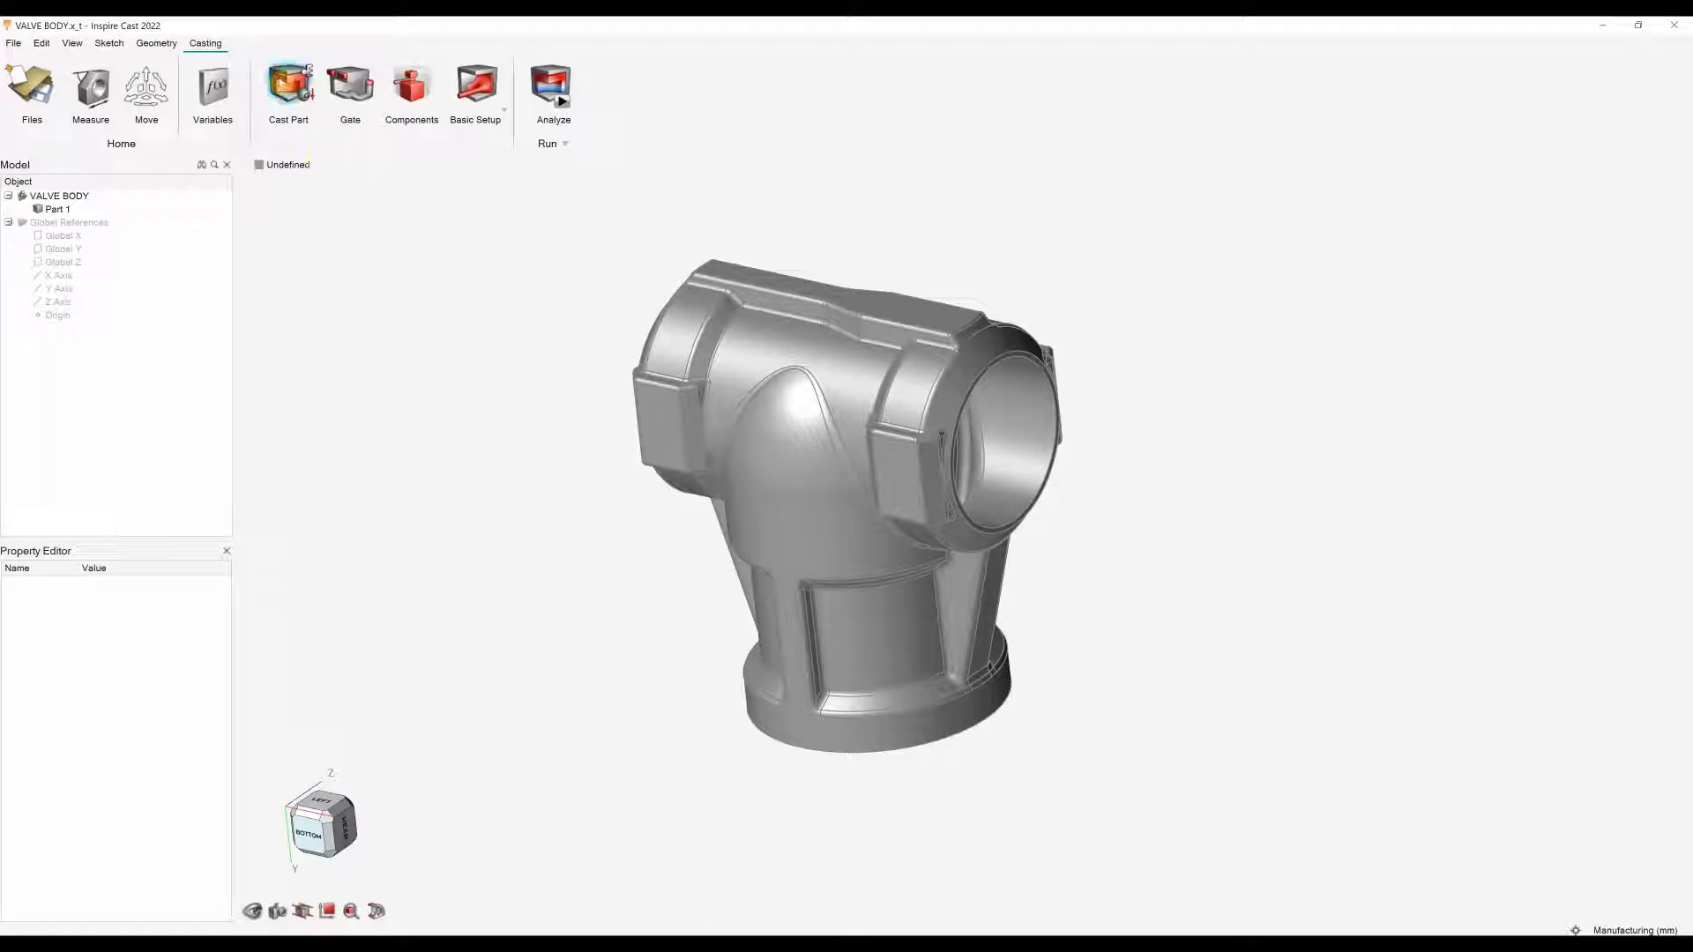
Designate the valve body as the cast part in aluminium AC-46000 with an initial temperature of 700 C.
click(289, 87)
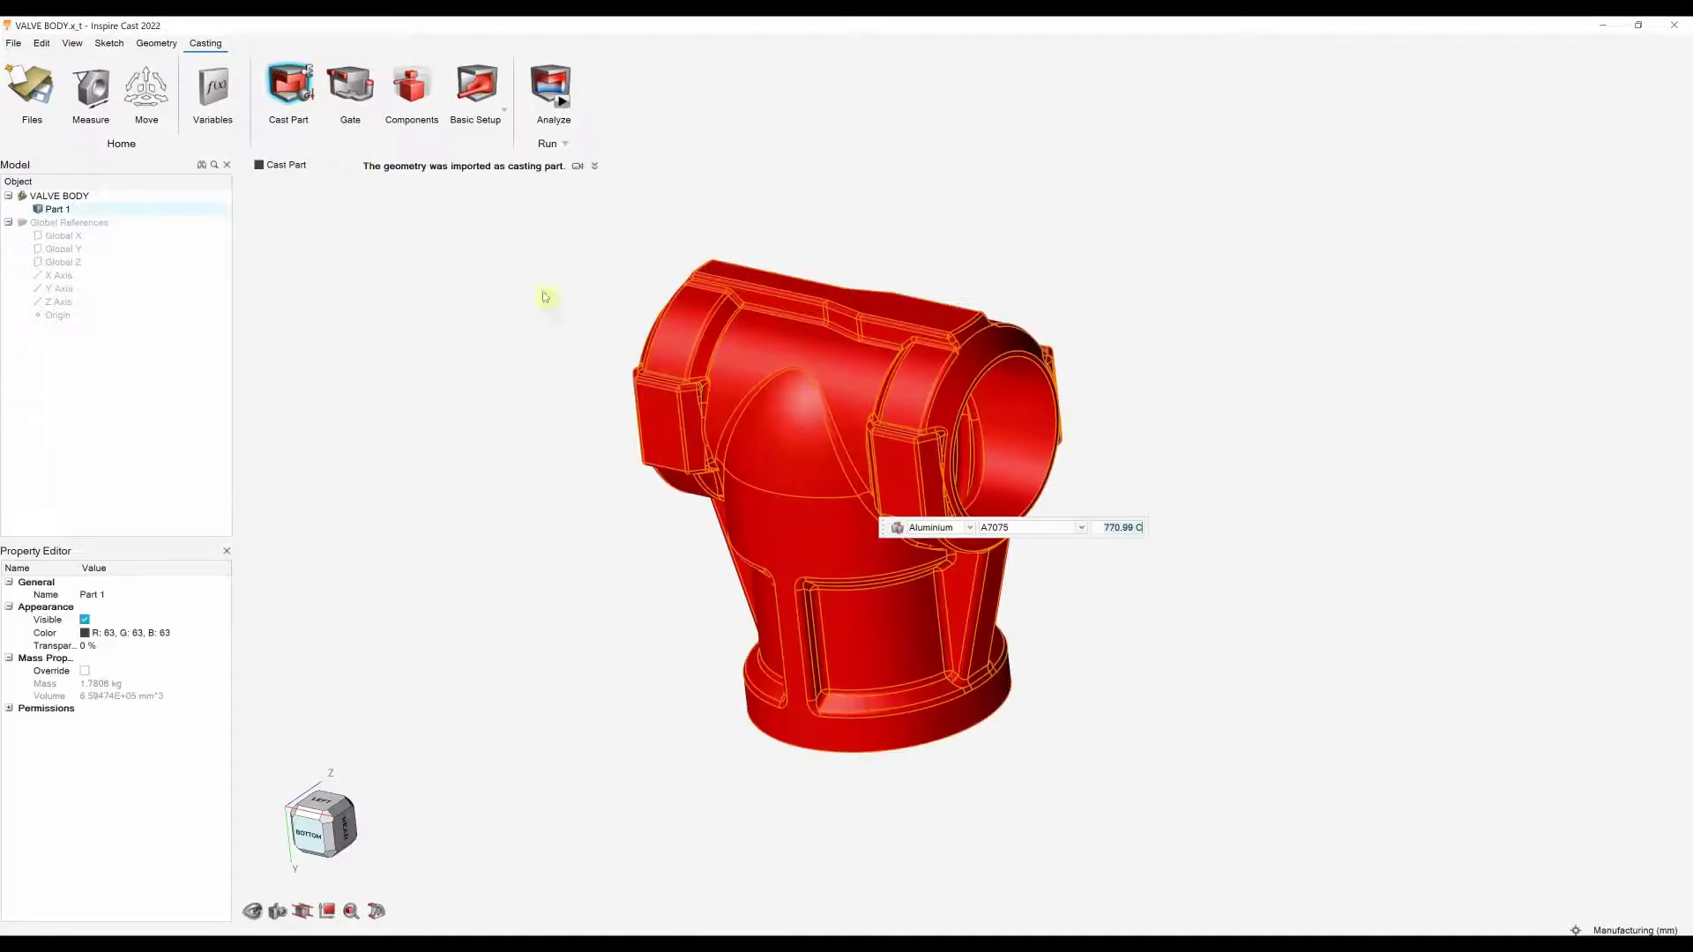
click(967, 528)
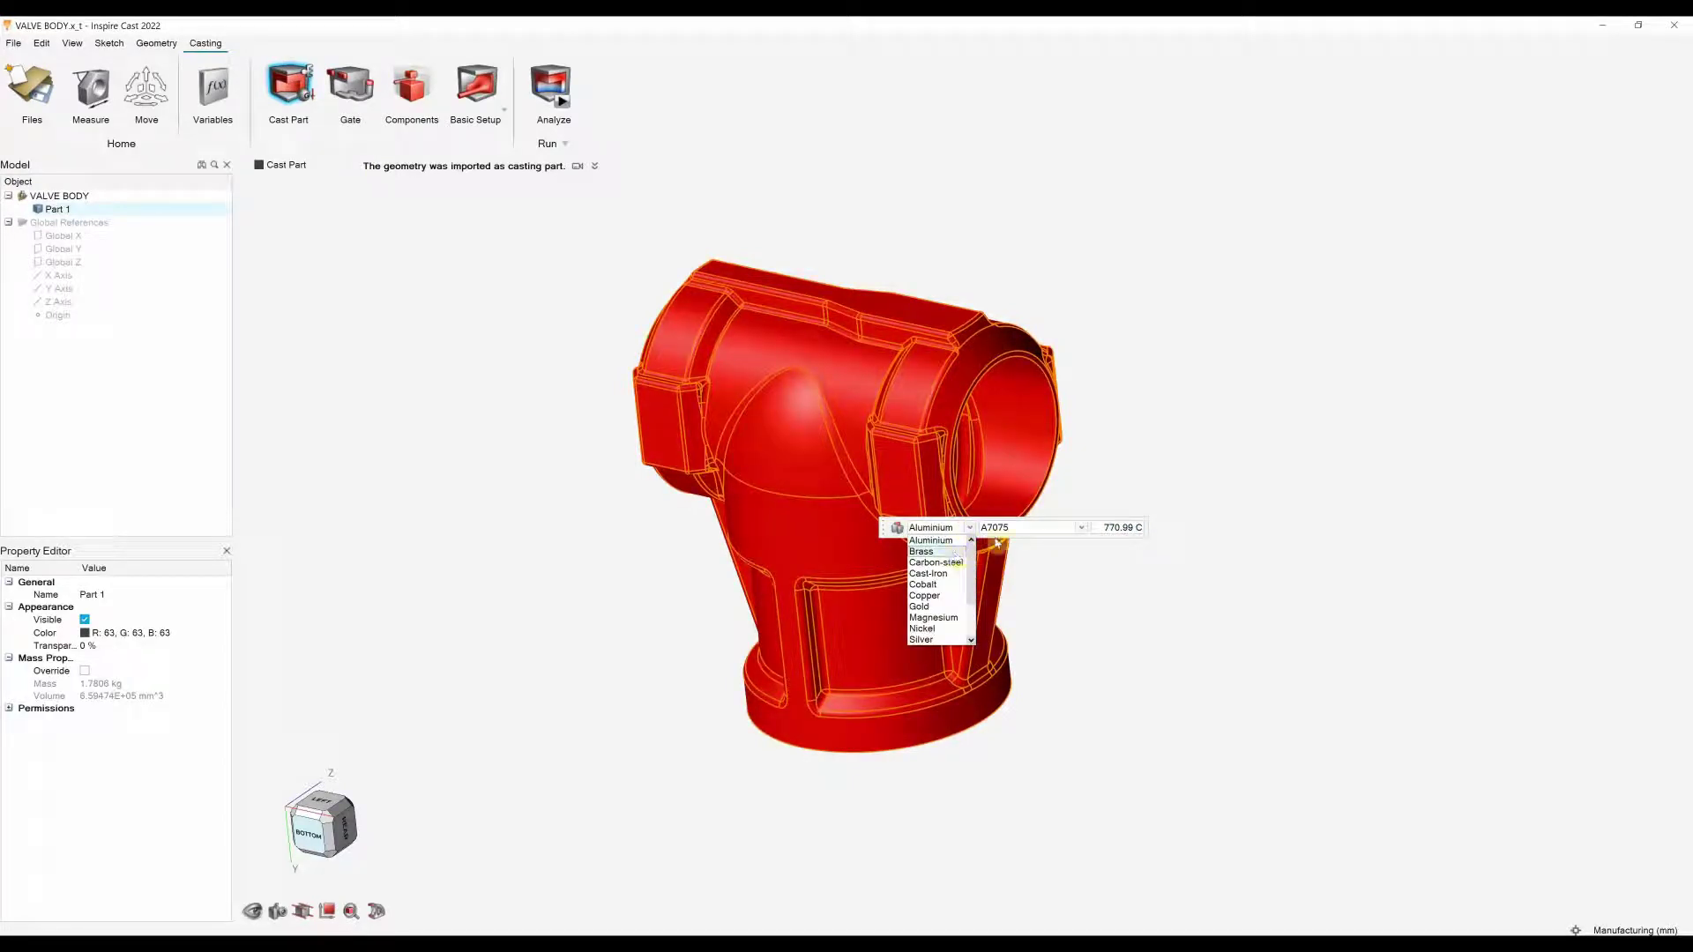
click(1006, 529)
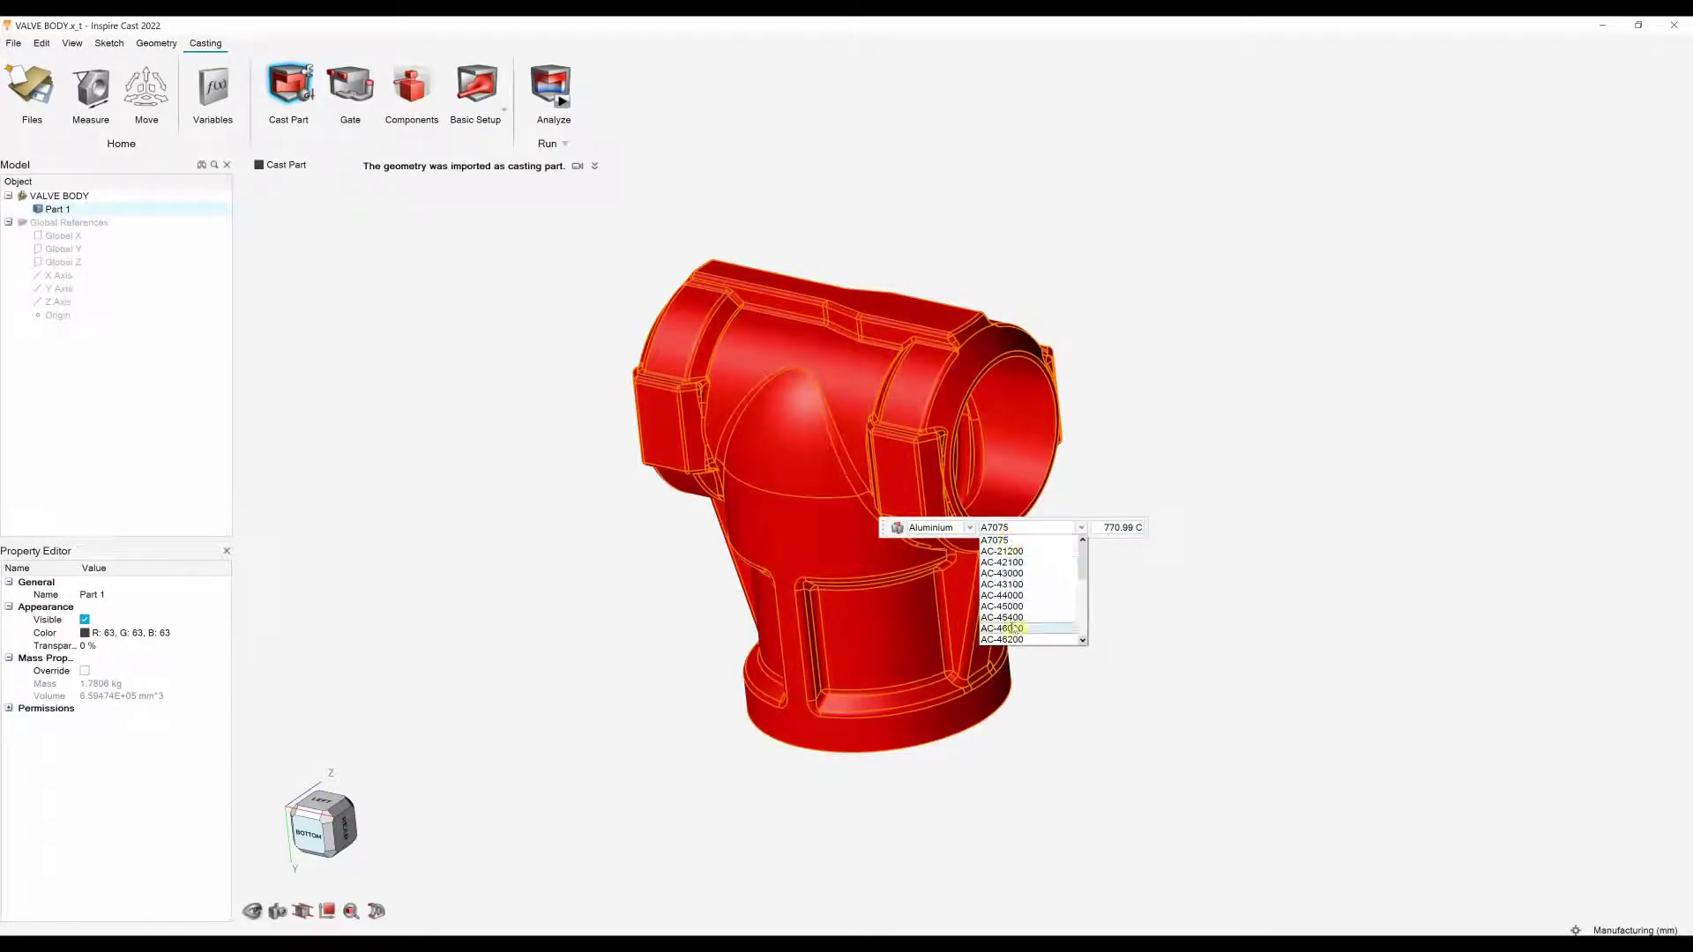
click(1004, 606)
click(1122, 528)
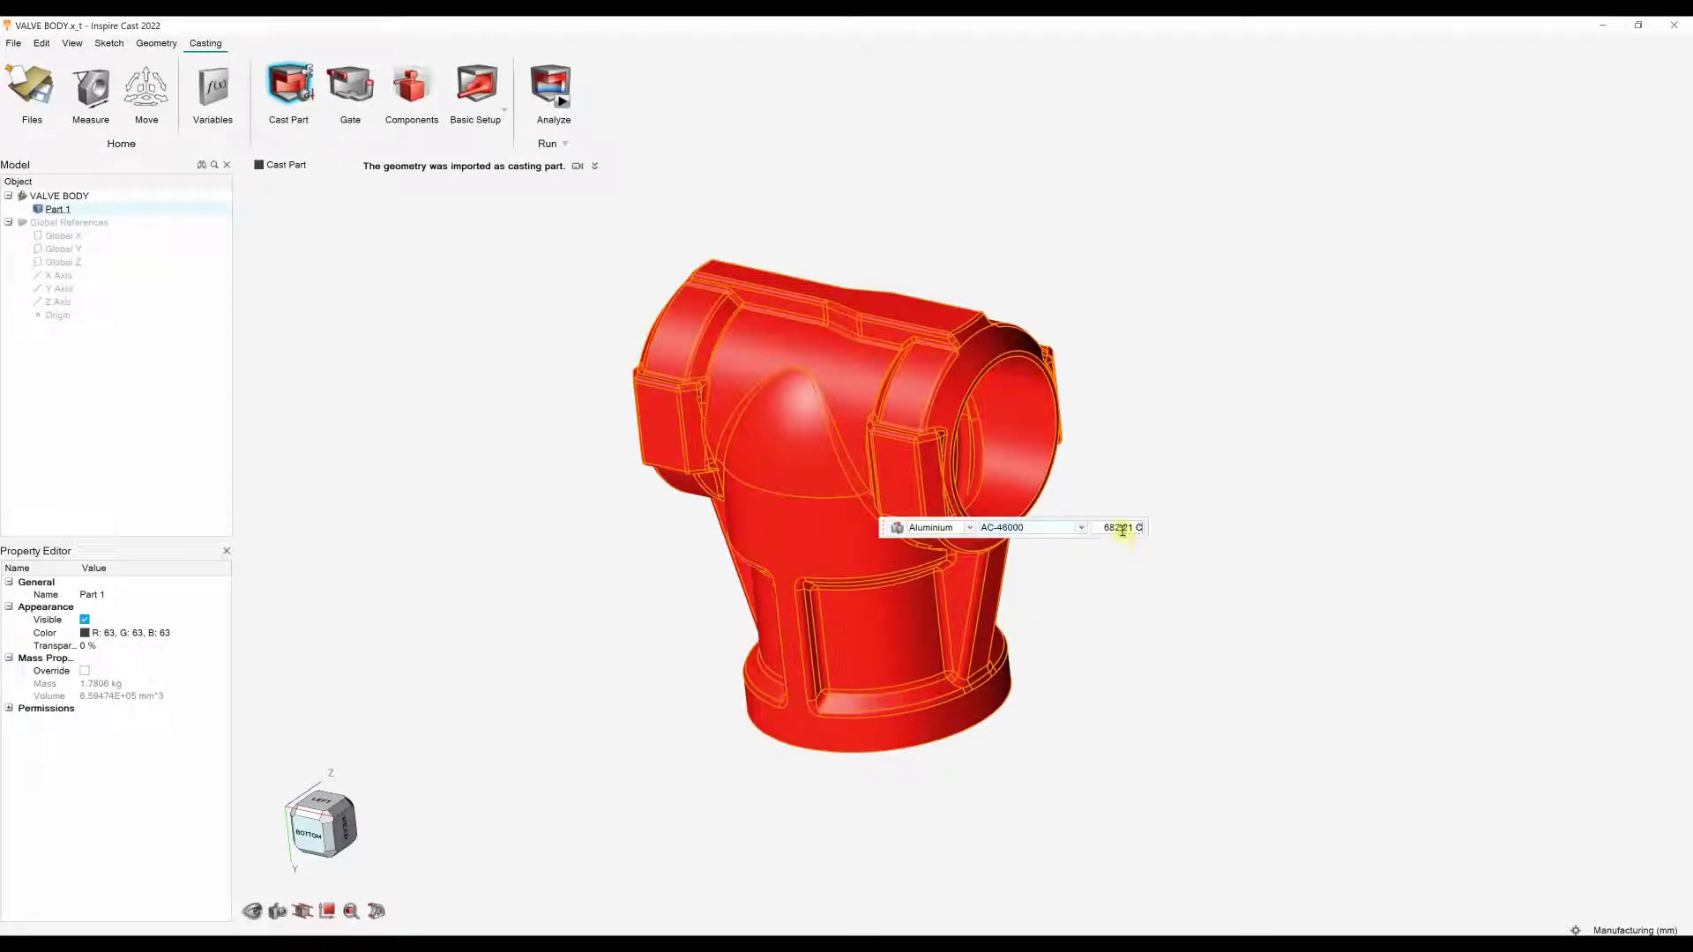
text(700)
key(Return)
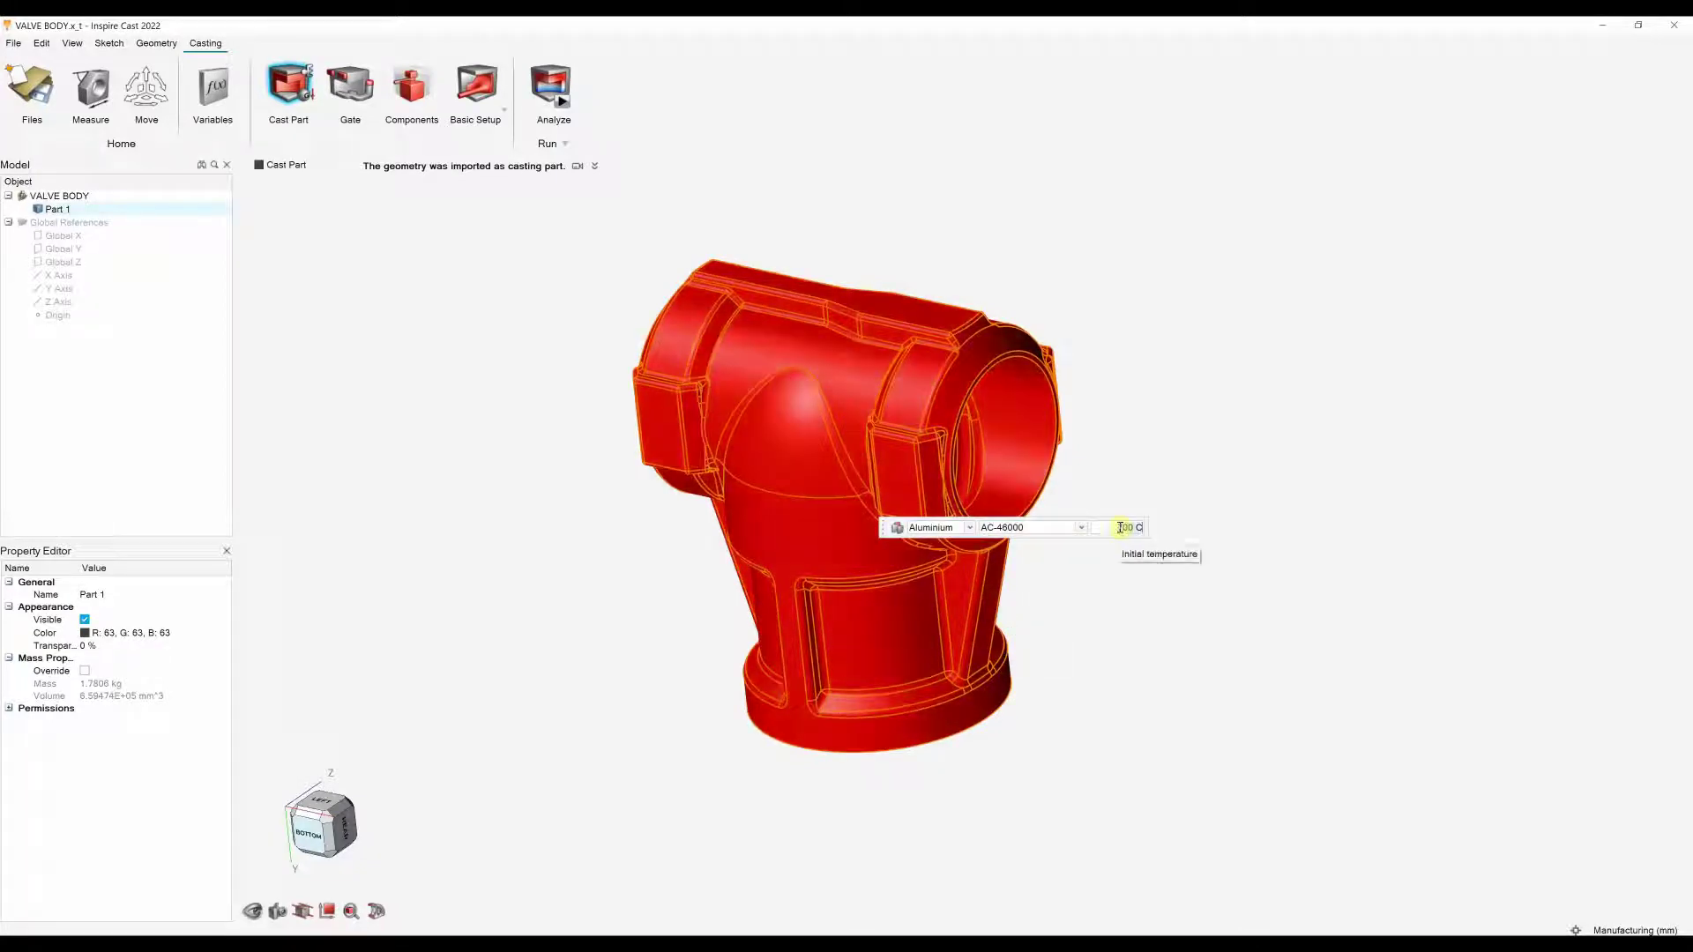
click(1110, 366)
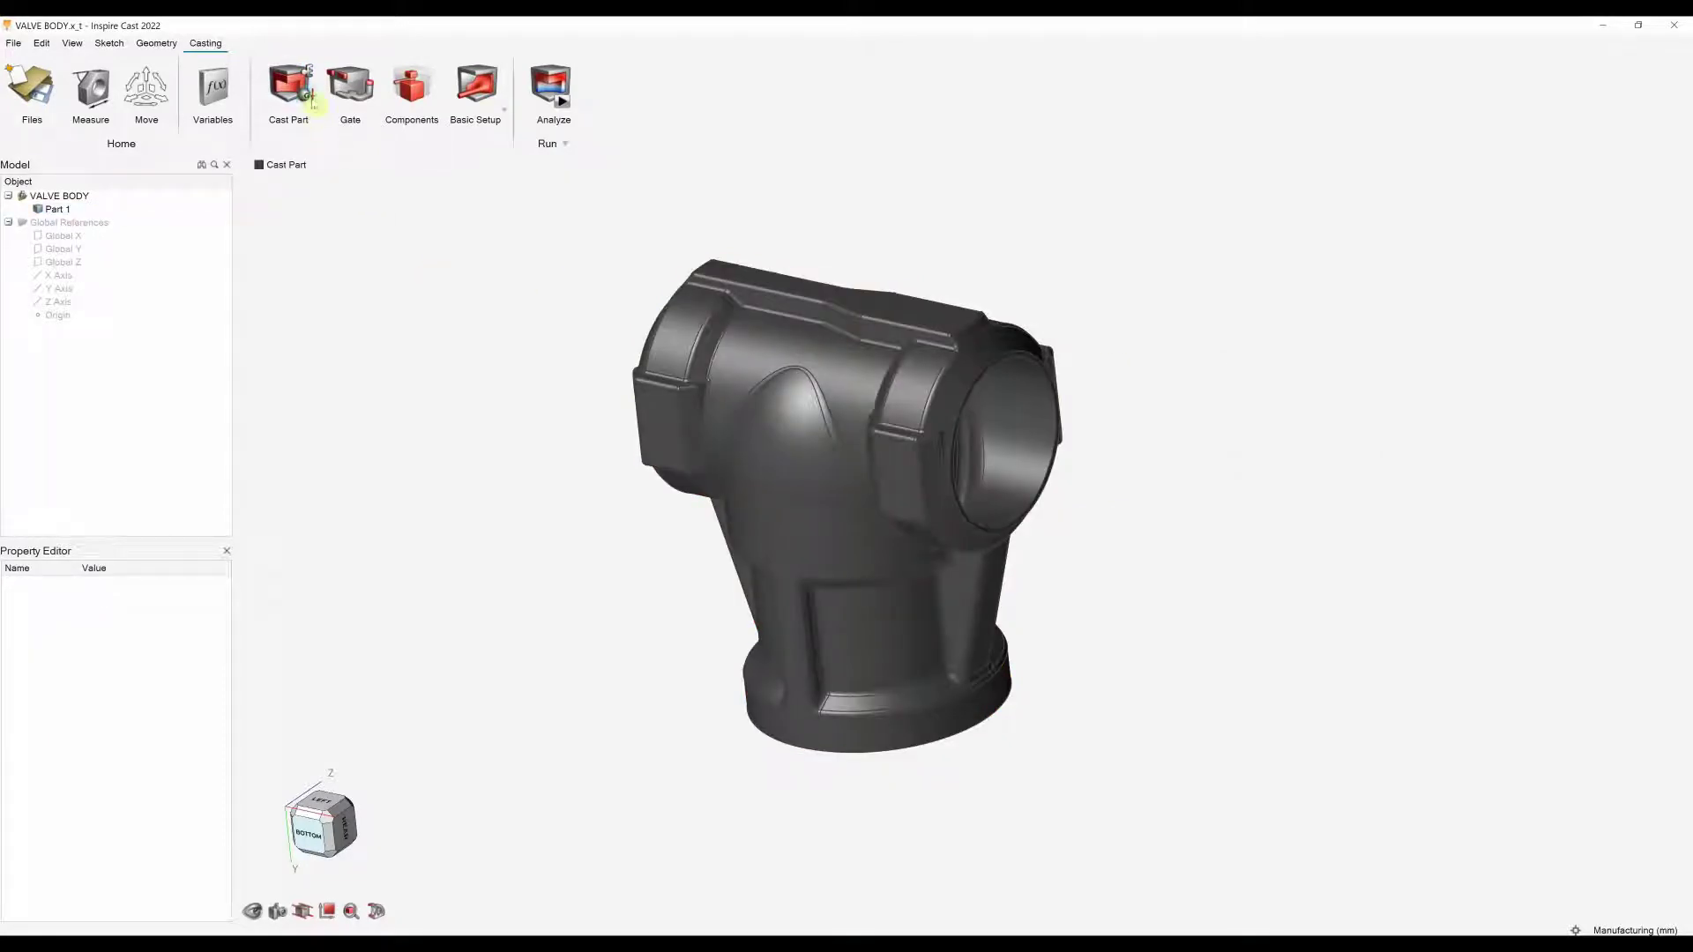
Set the gravity direction perpendicular to the flat ring face at the valve body's round base.
click(291, 88)
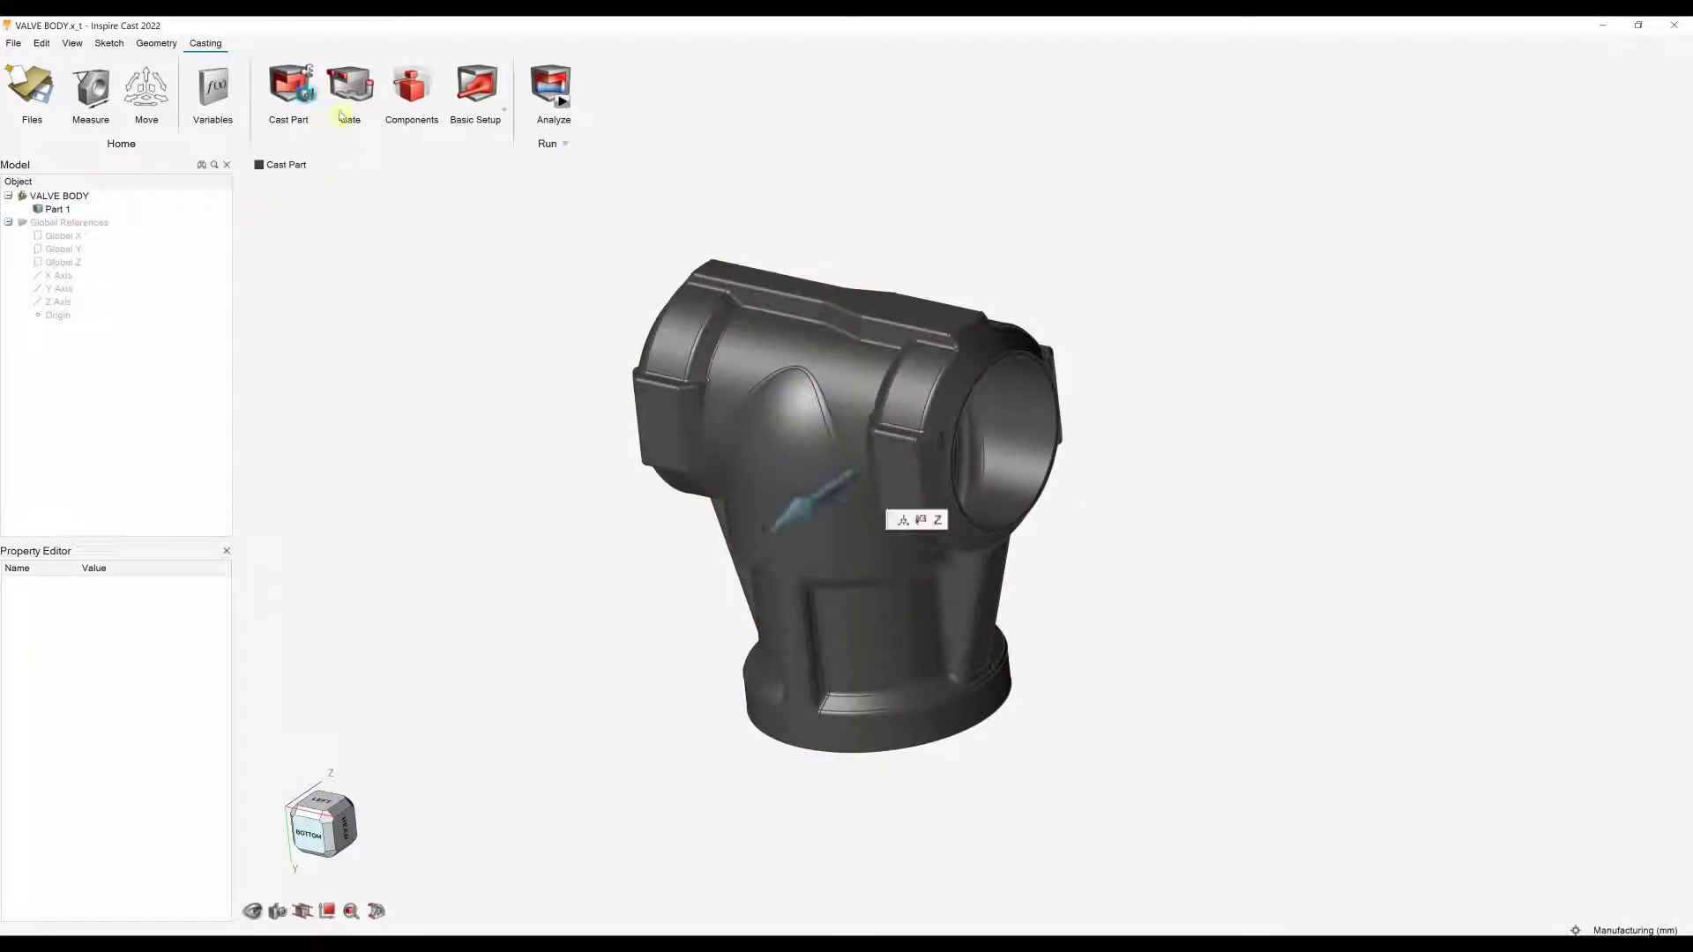
click(972, 646)
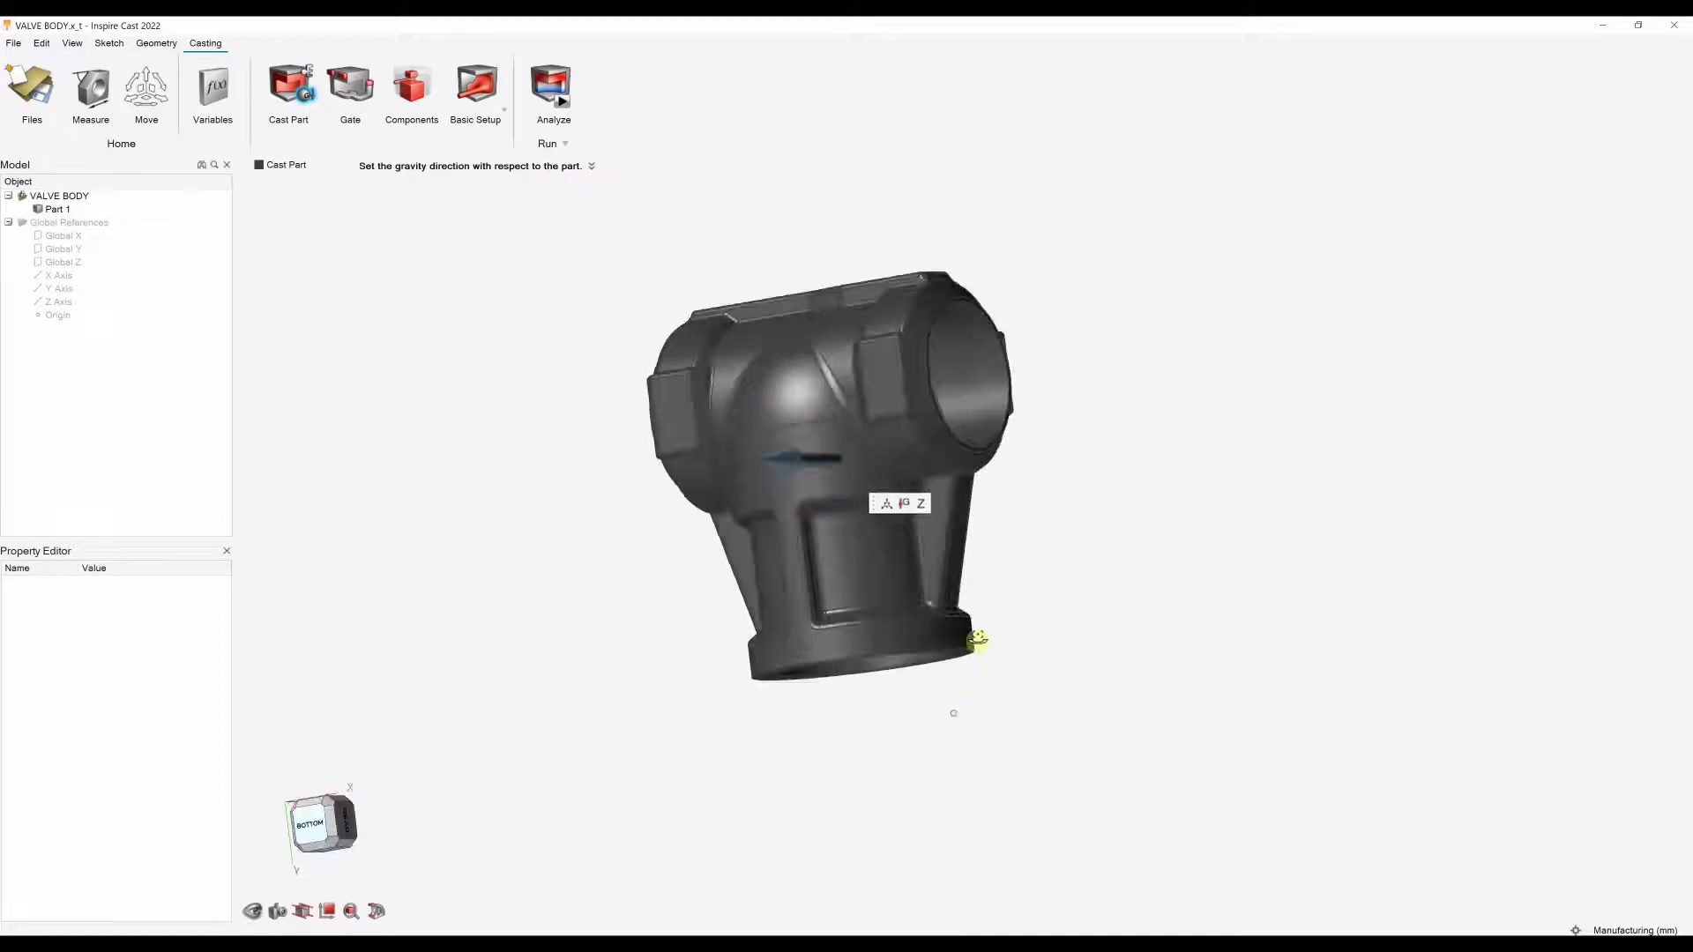
click(979, 631)
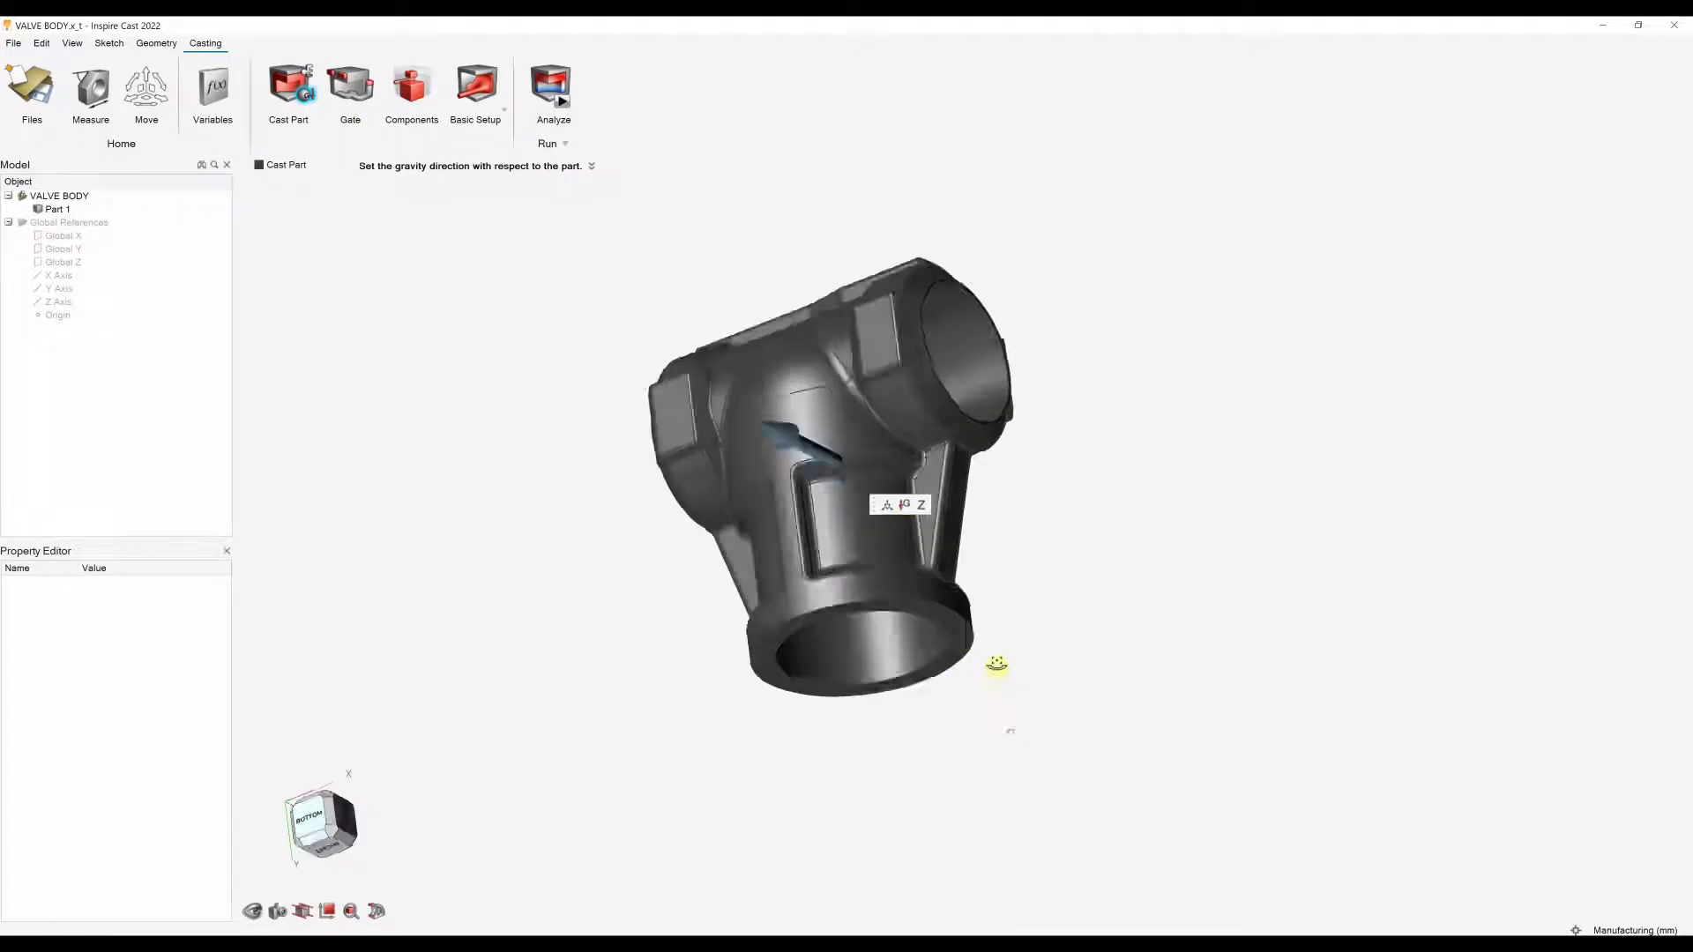
click(963, 616)
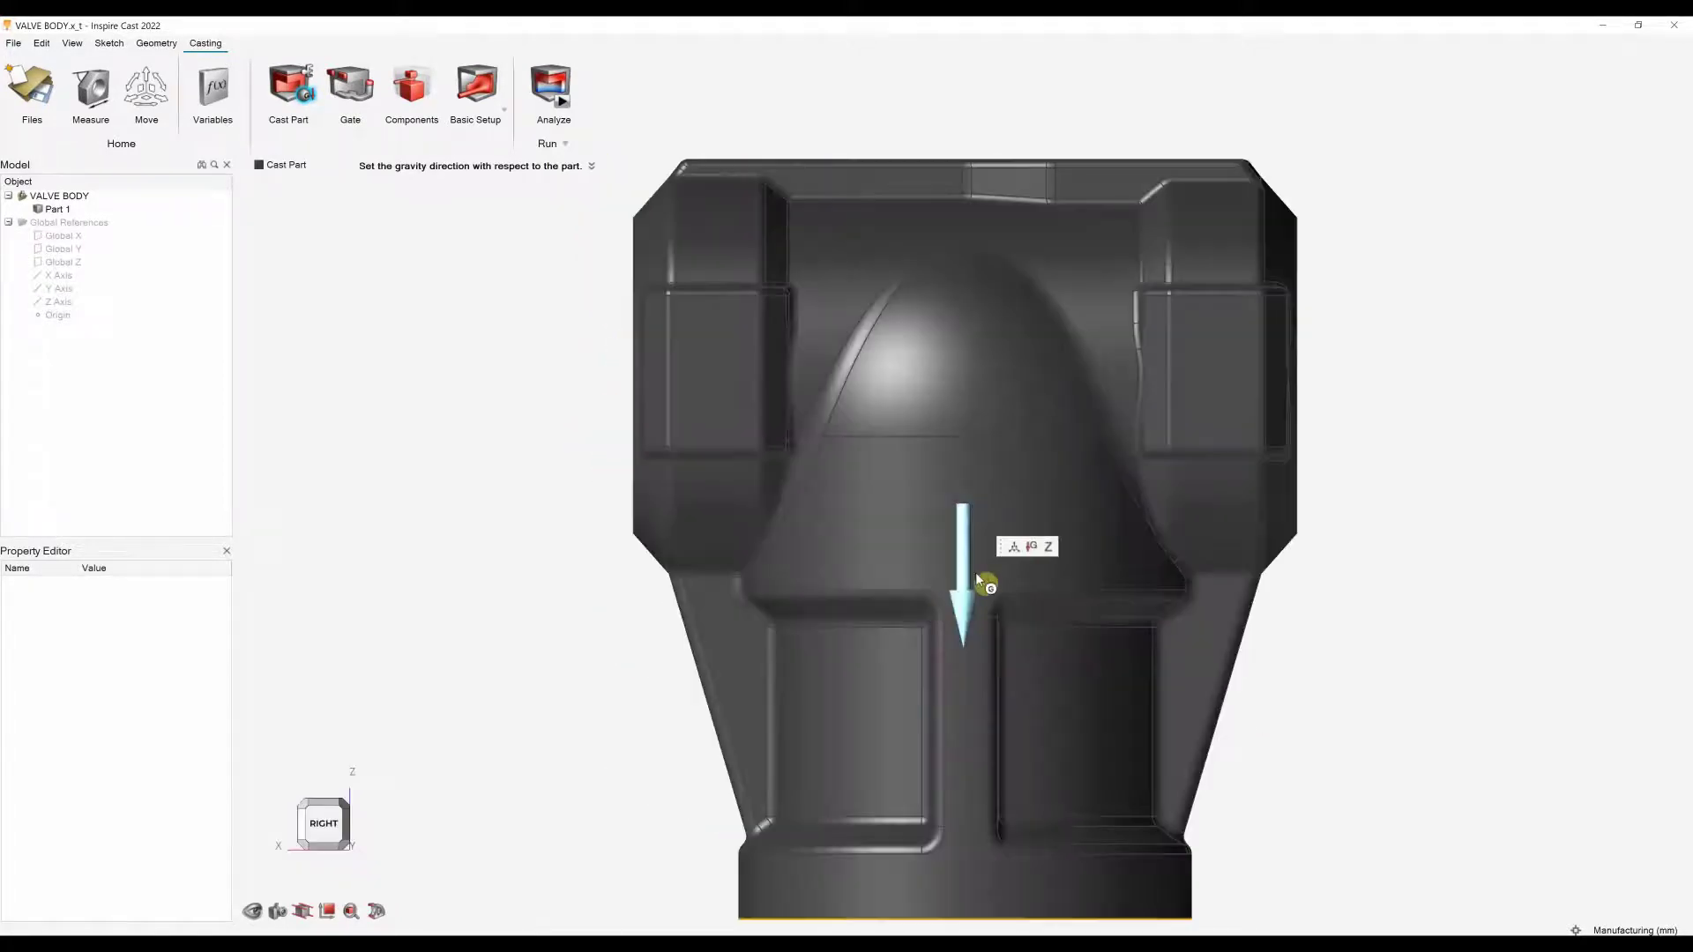
scroll(819, 538, down, 5)
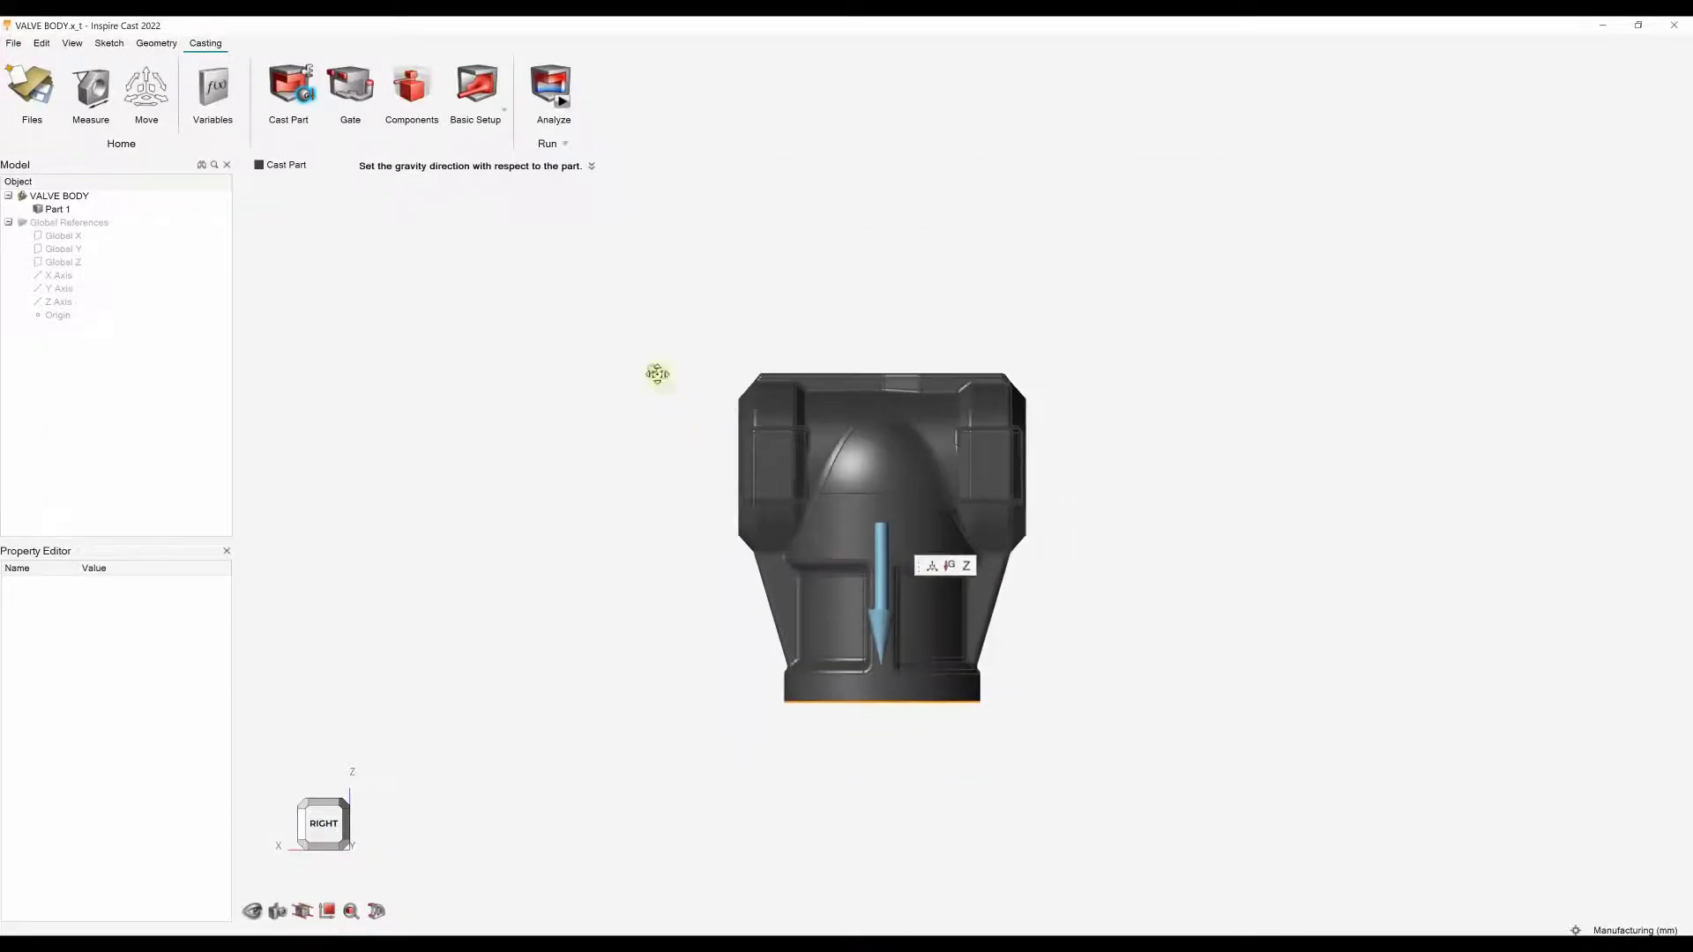
key(f)
key(Escape)
Place a gate at the middle of the valve body's lower rim and give it a rectangular shape.
scroll(554, 380, down, 5)
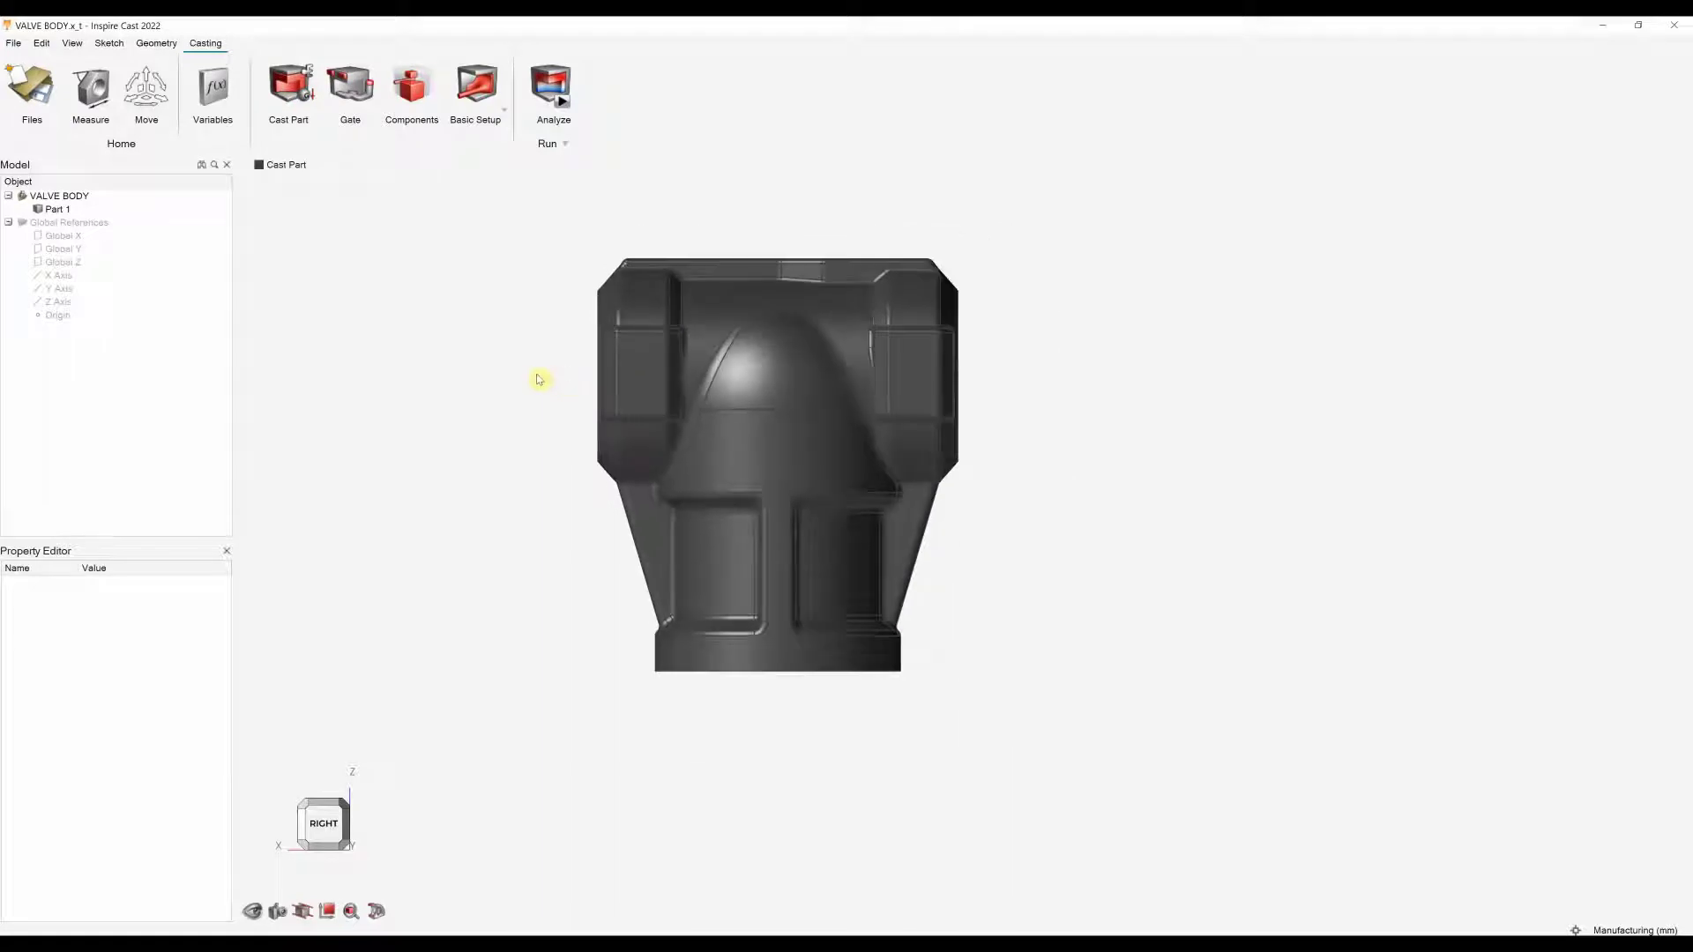
scroll(658, 446, down, 1)
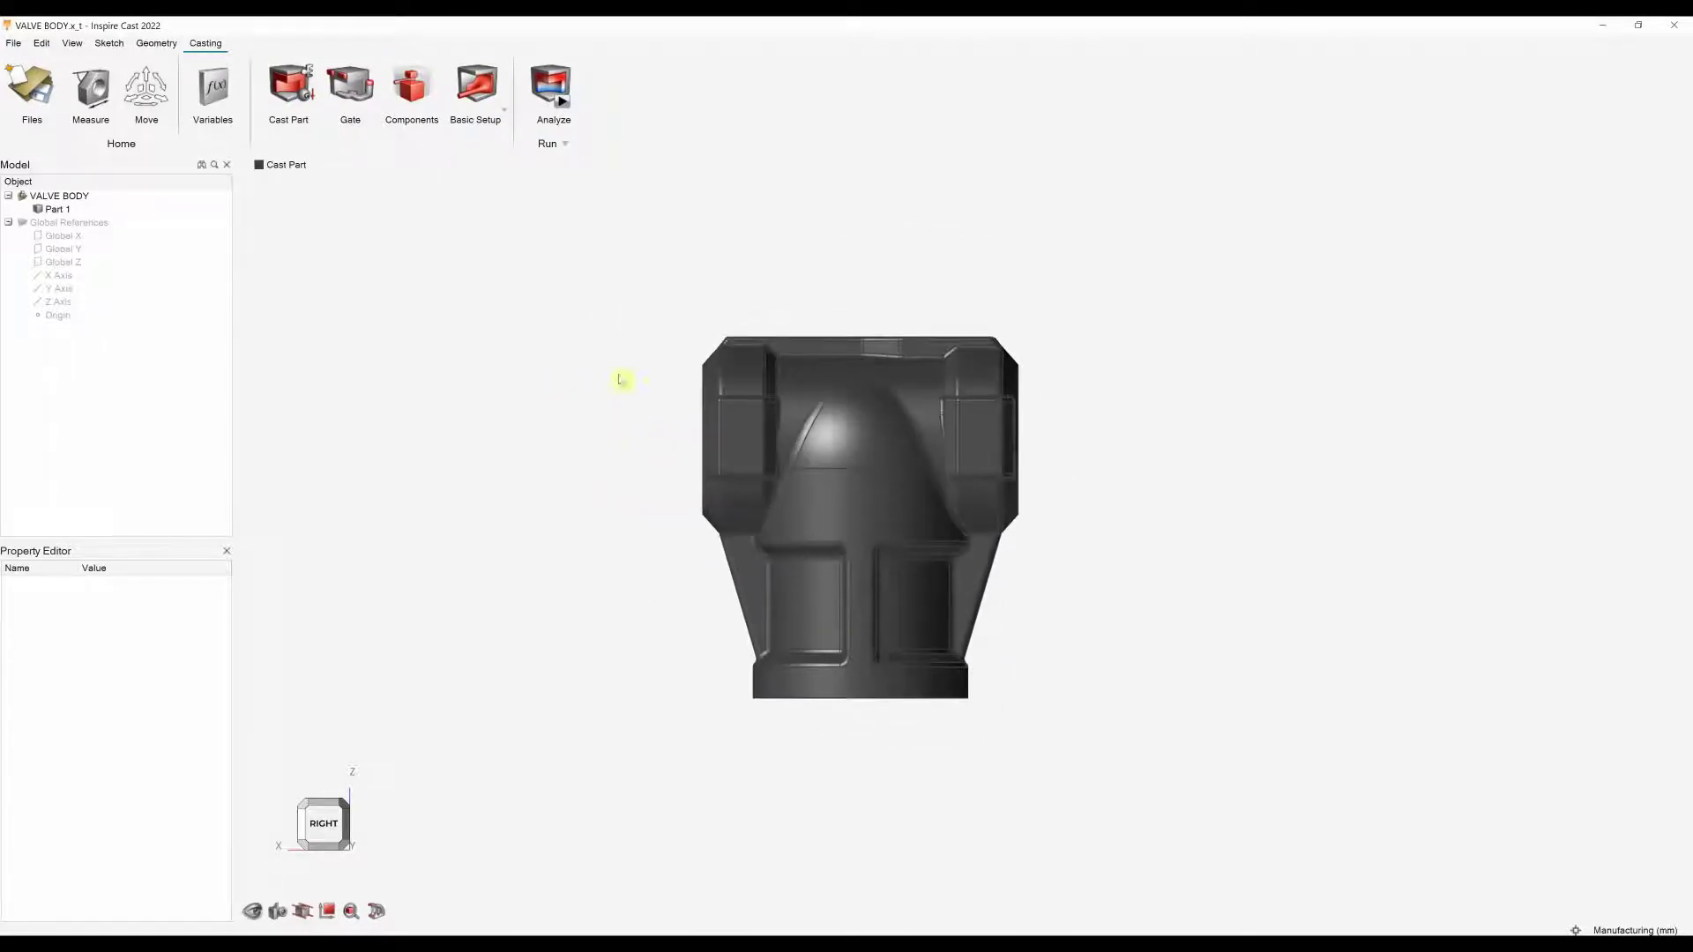
click(340, 81)
scroll(880, 709, up, 2)
scroll(880, 708, up, 4)
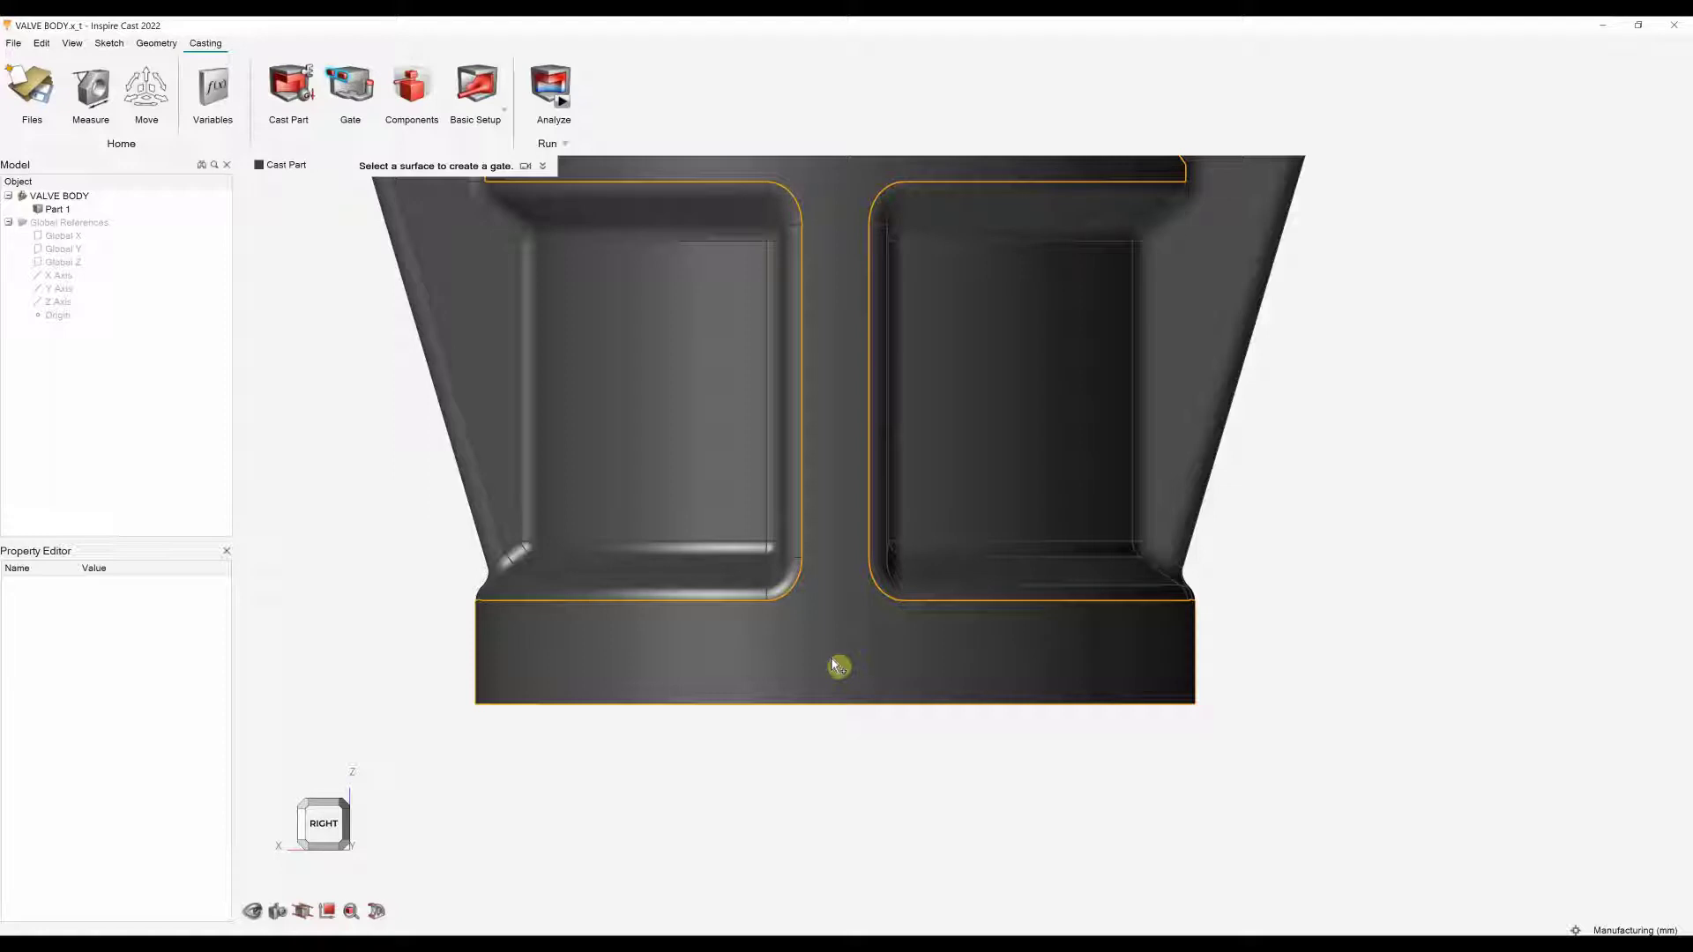
click(833, 654)
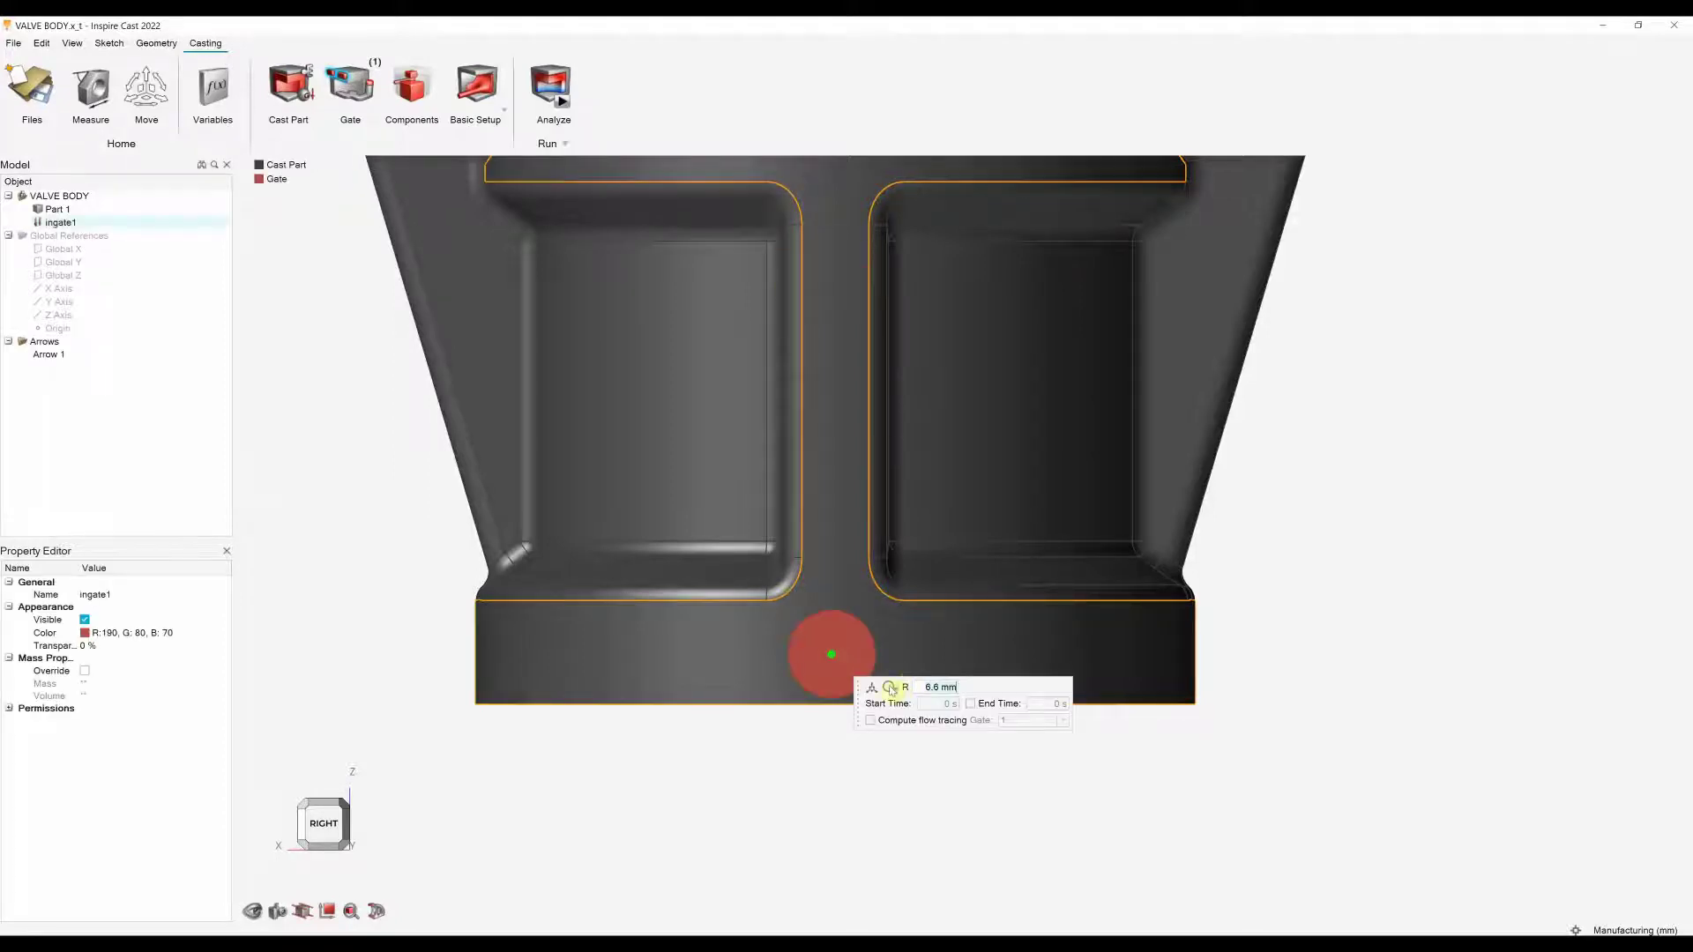
click(887, 719)
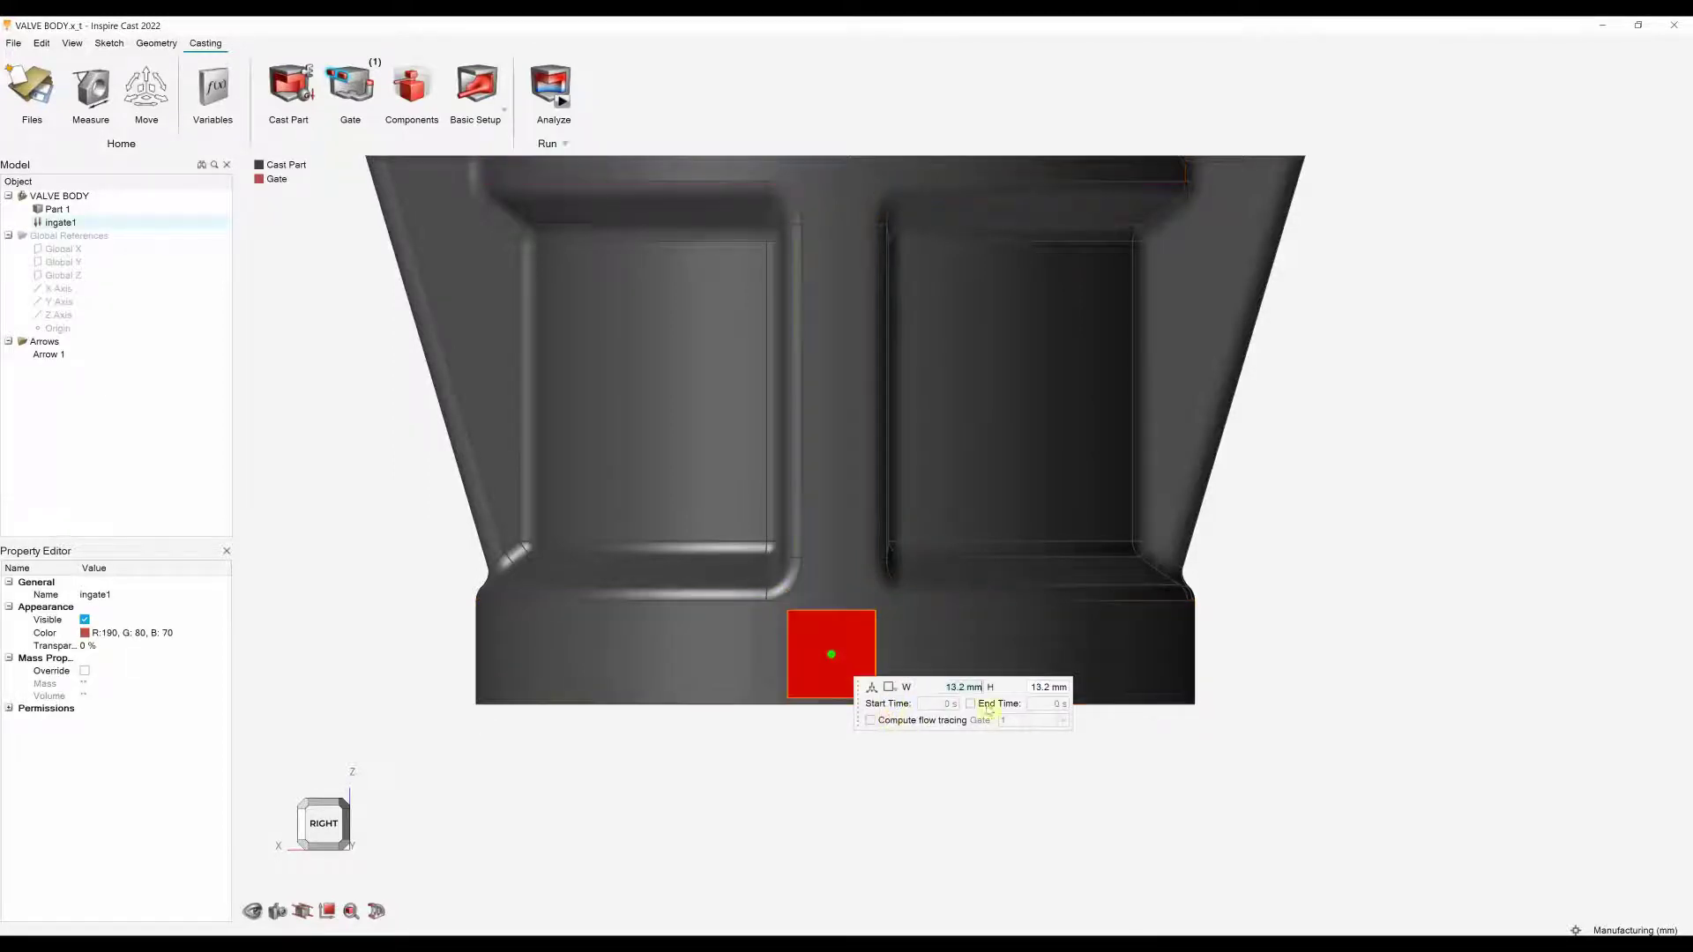
Set the rectangular gate's width to 15 mm and its height to 10 mm.
click(965, 687)
triple_click(969, 687)
key(BackSpace)
text(15)
key(Return)
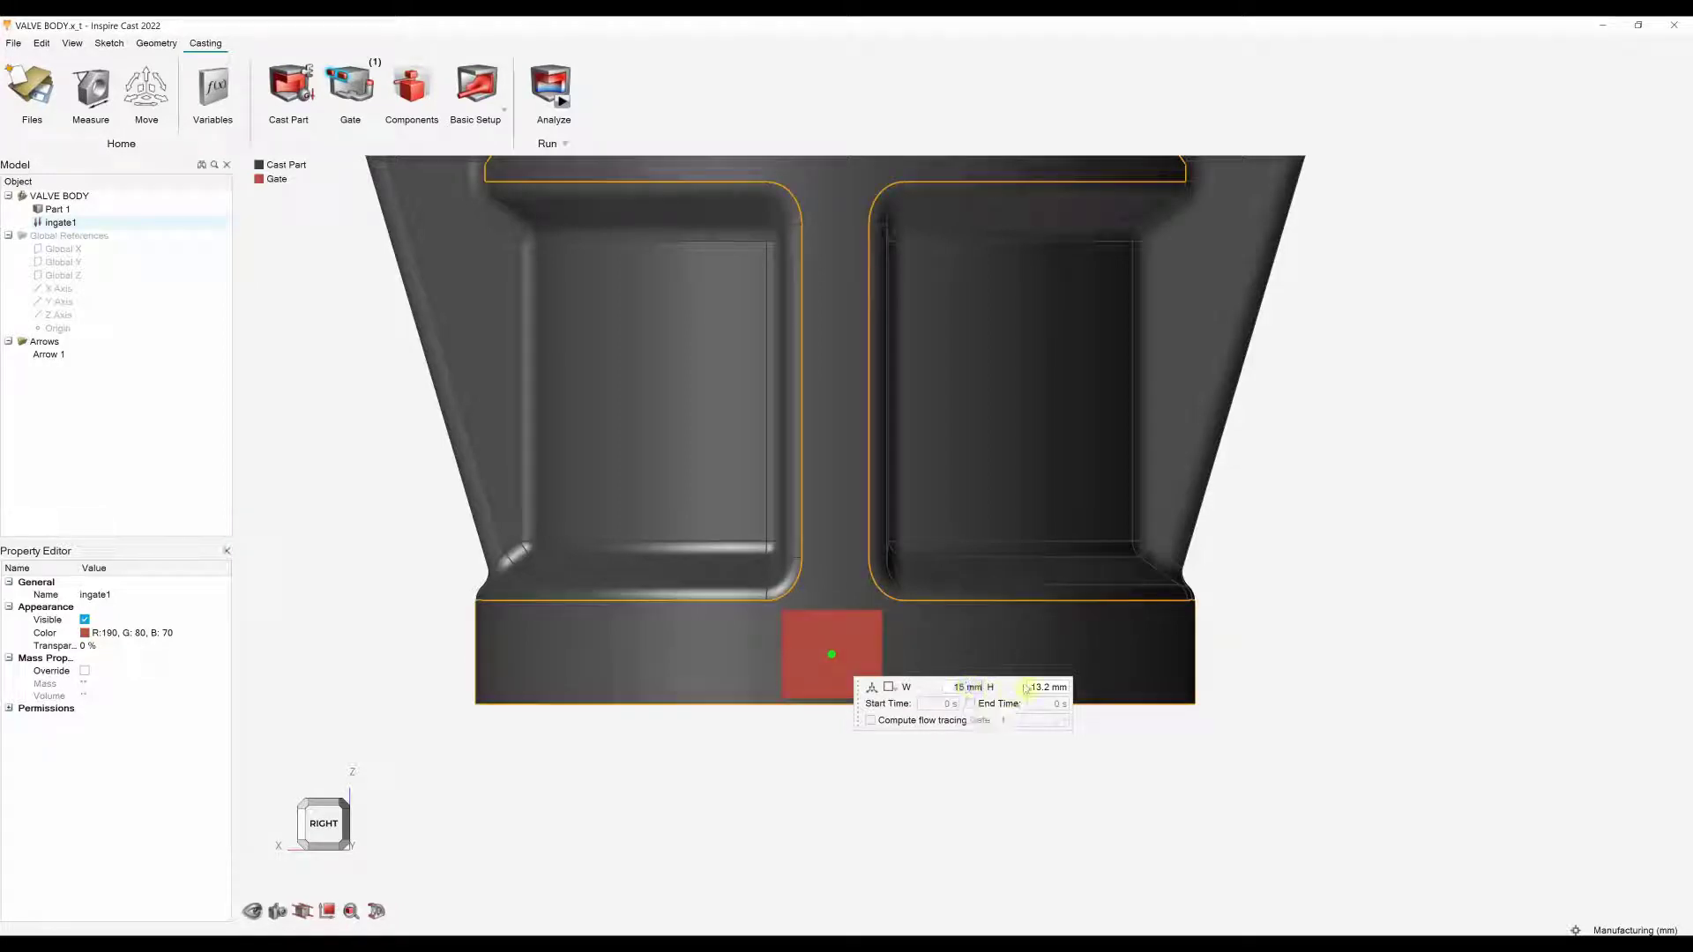
click(1040, 687)
triple_click(1038, 687)
text(10)
key(Return)
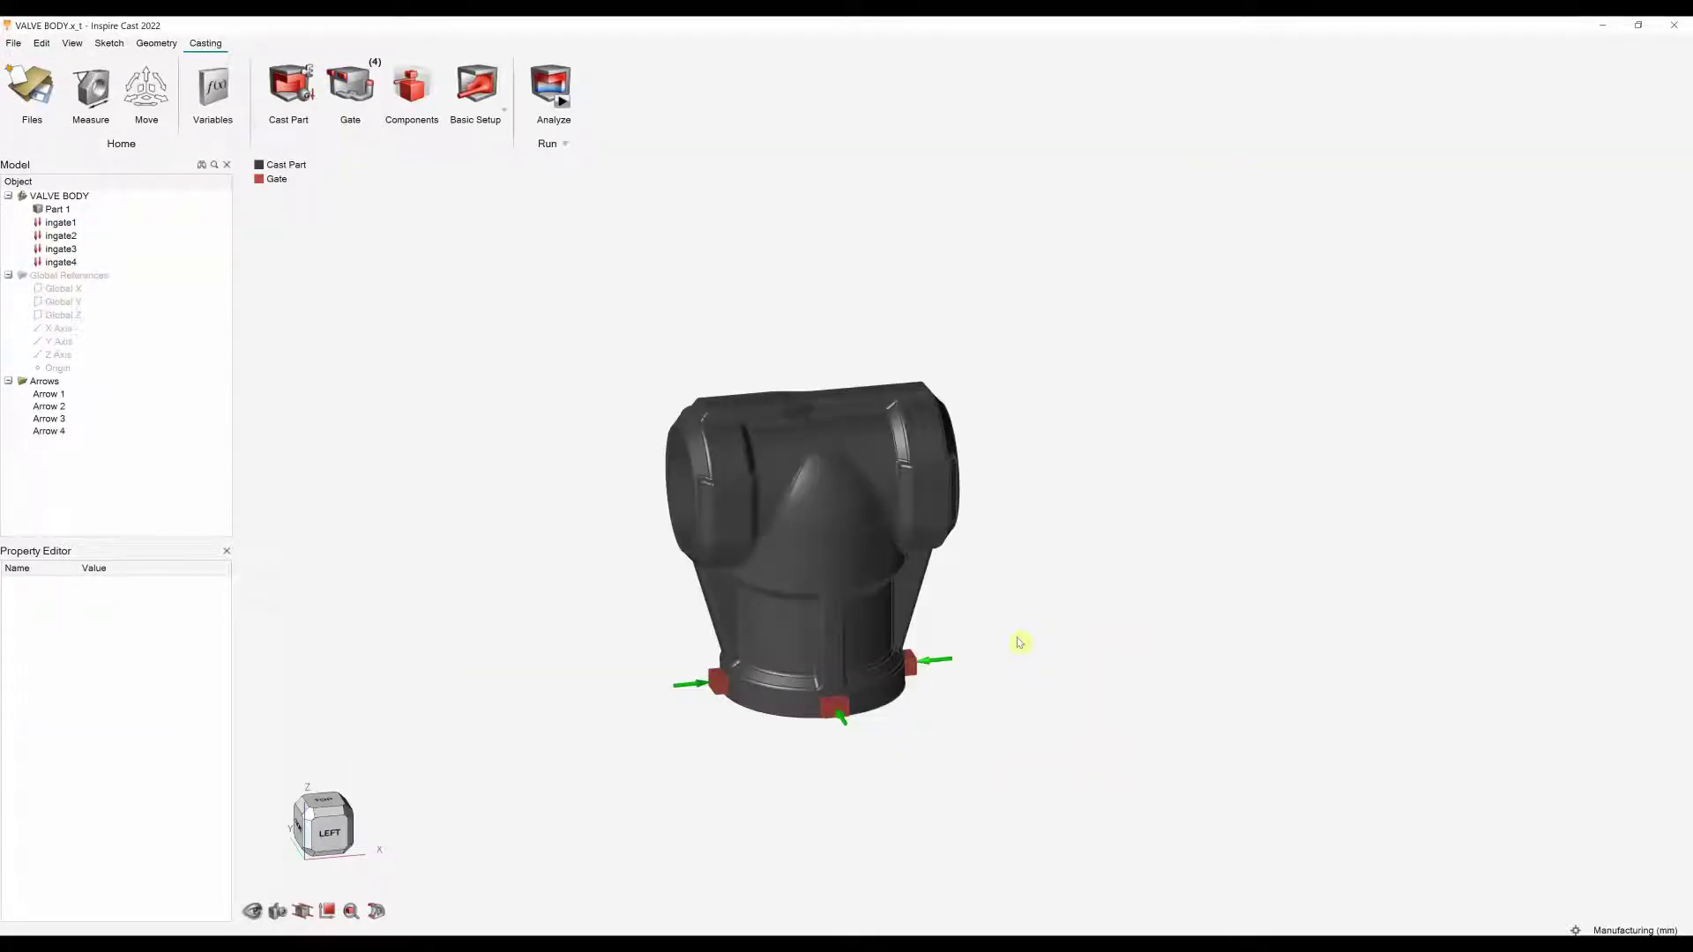
Create a core in the valve body's internal cavity, set its material to Furan-Sand and check that material's thermal data.
click(409, 82)
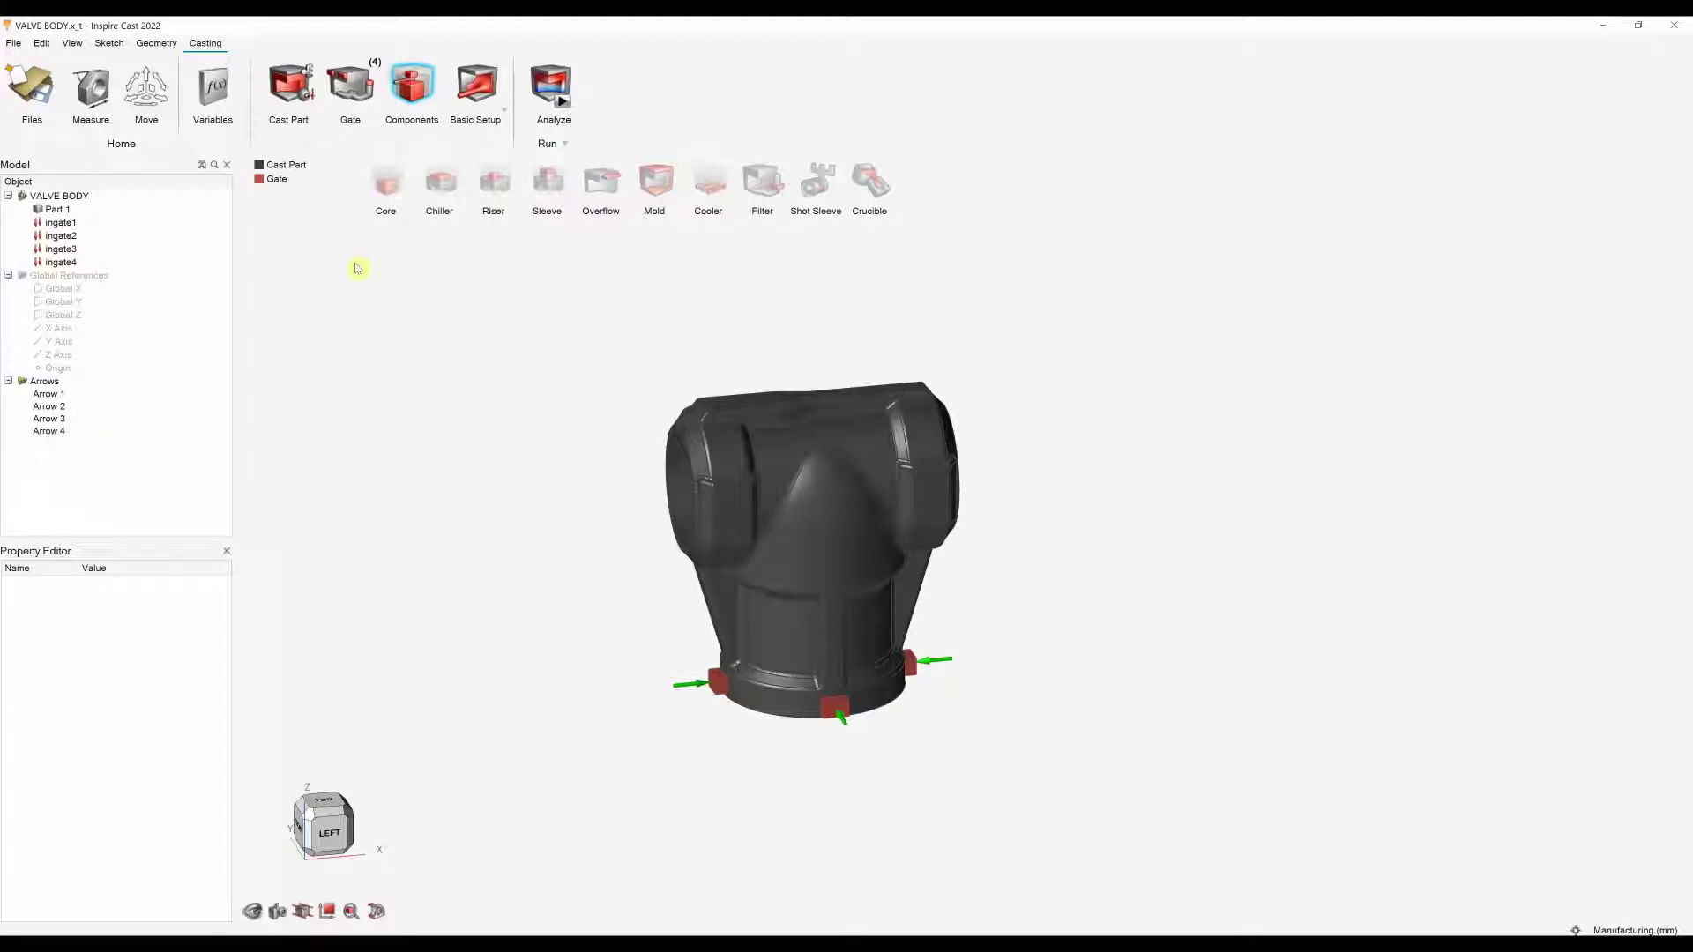
click(385, 183)
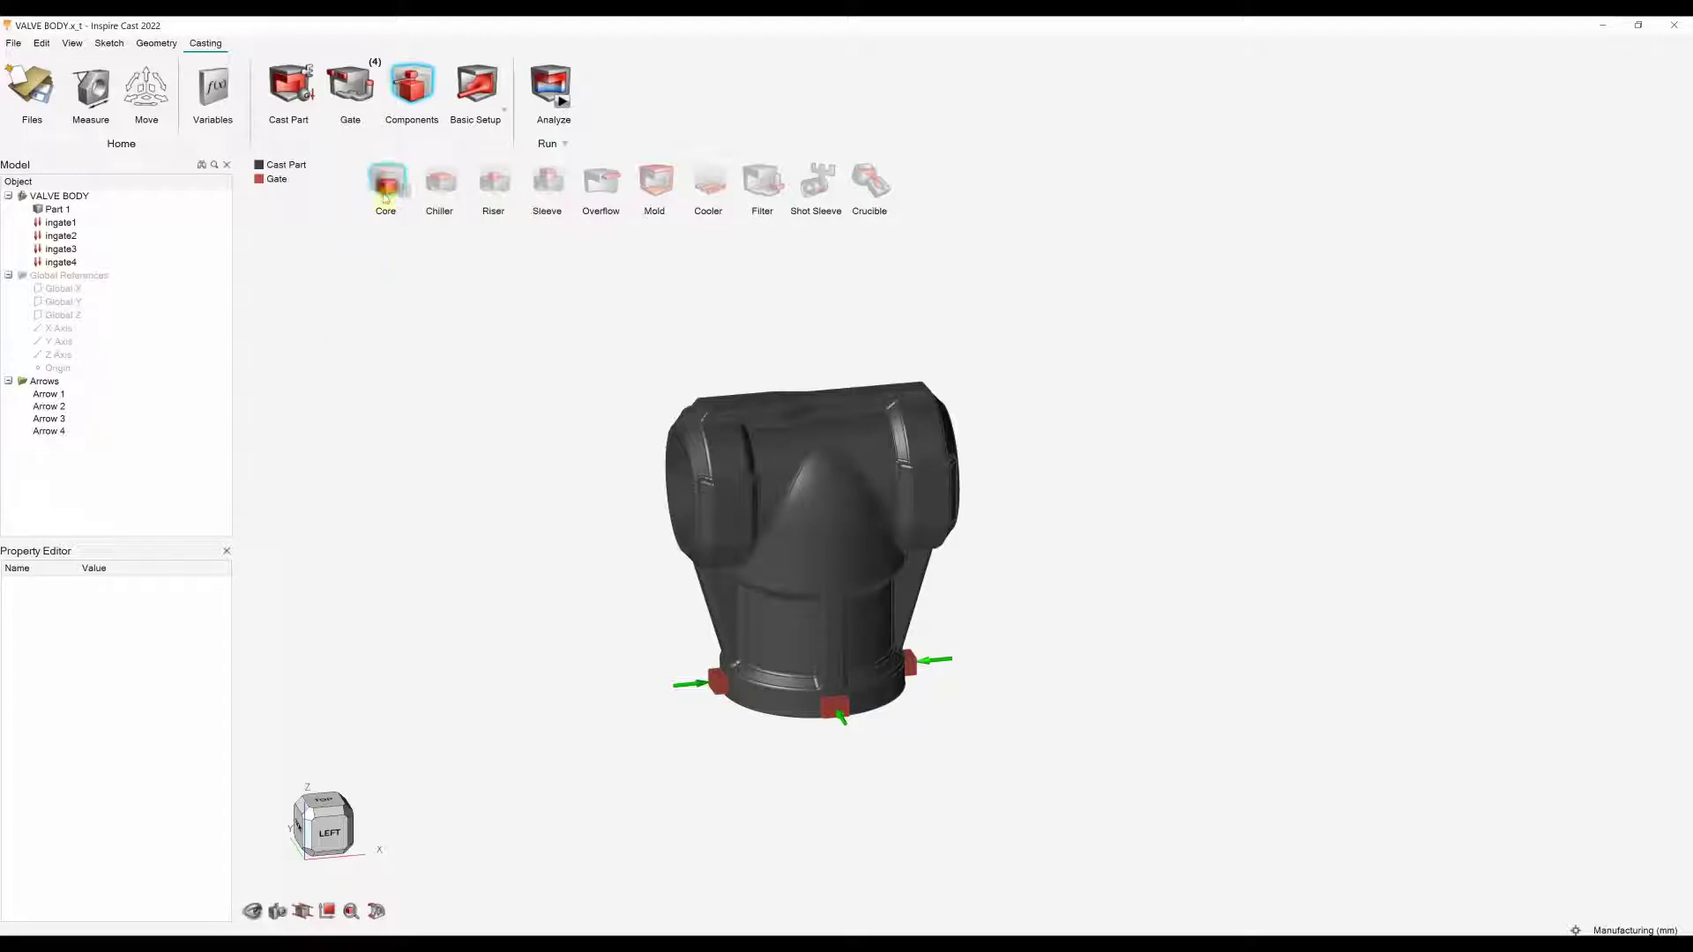
click(671, 472)
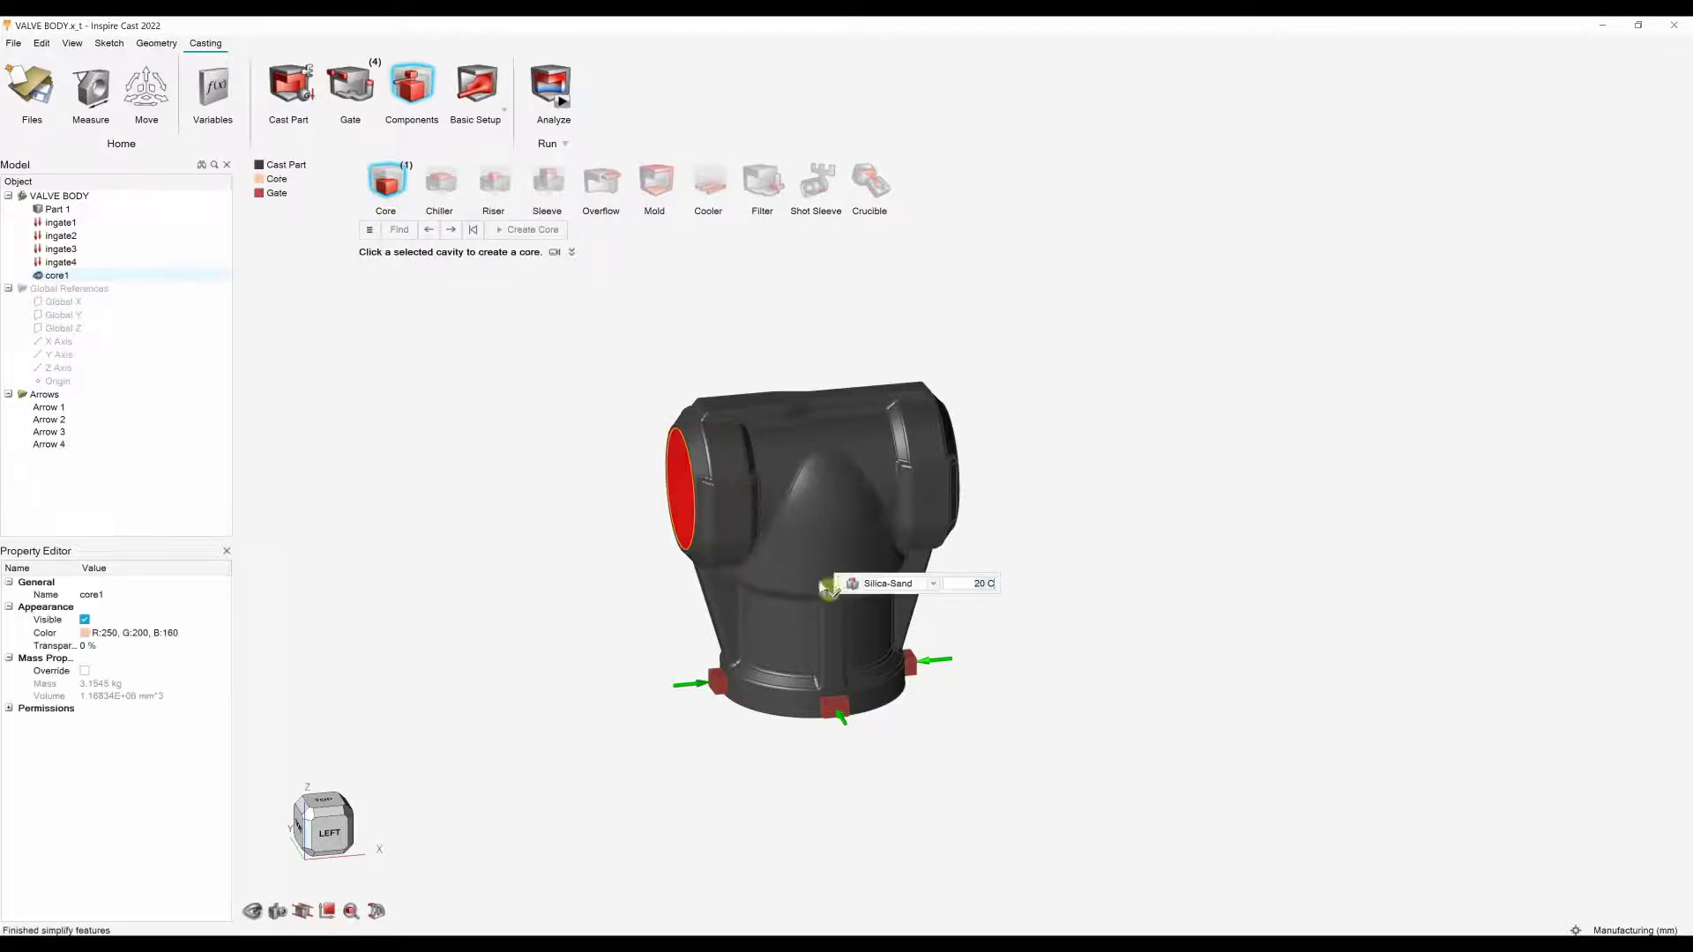
click(889, 584)
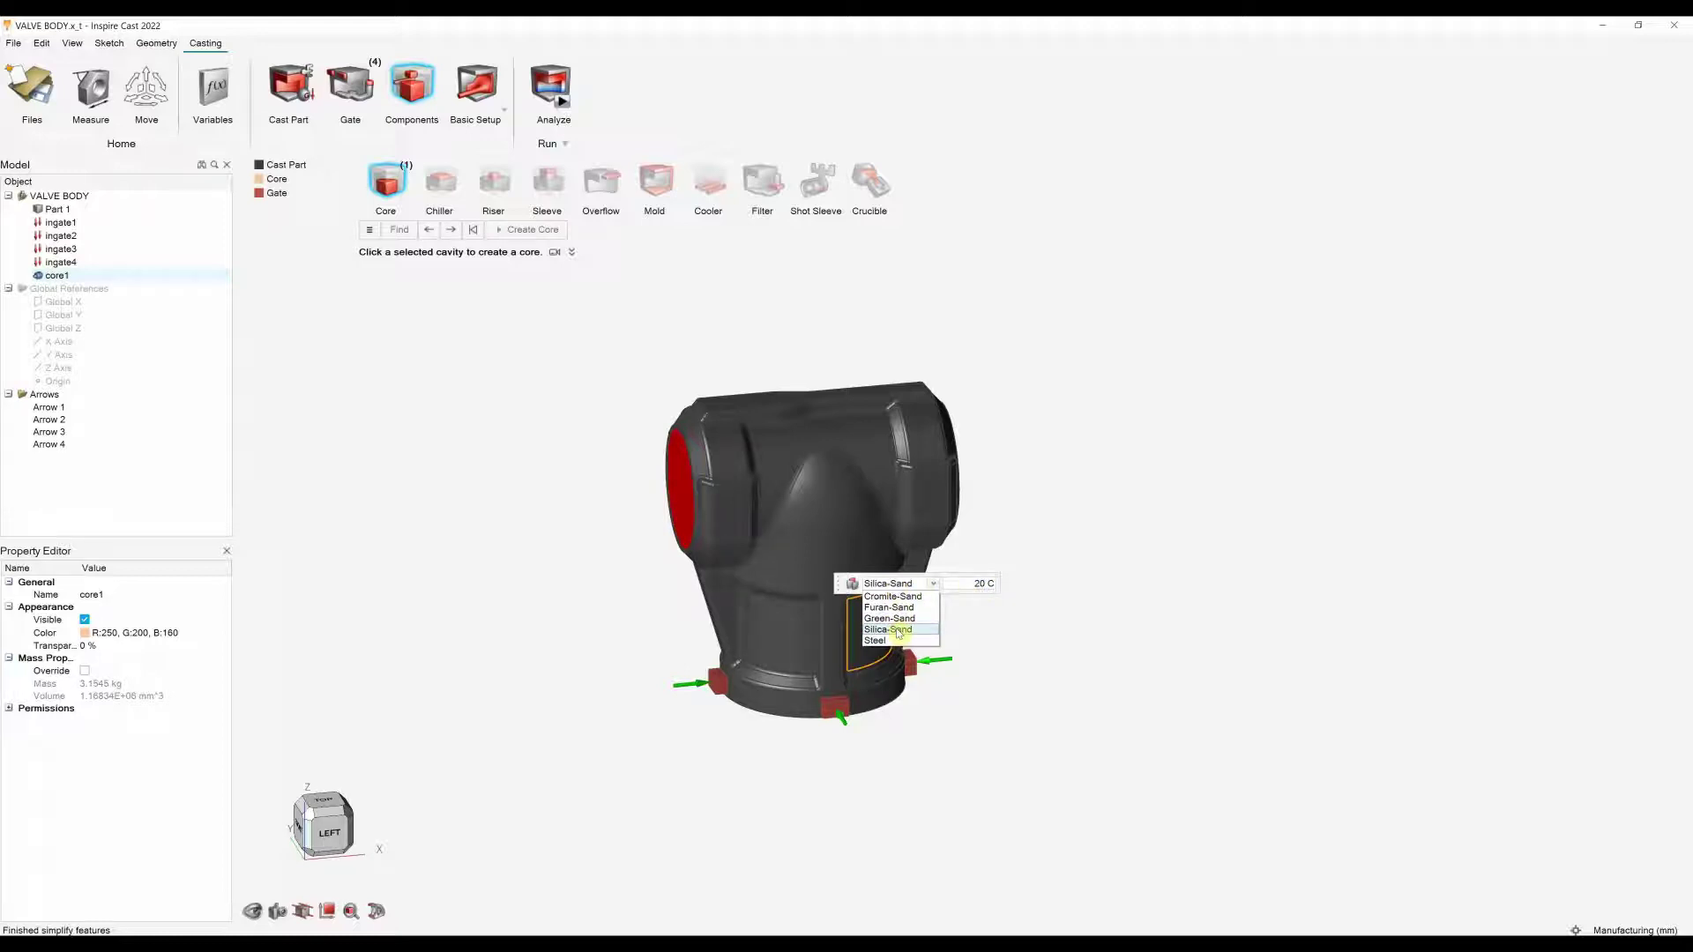
click(889, 608)
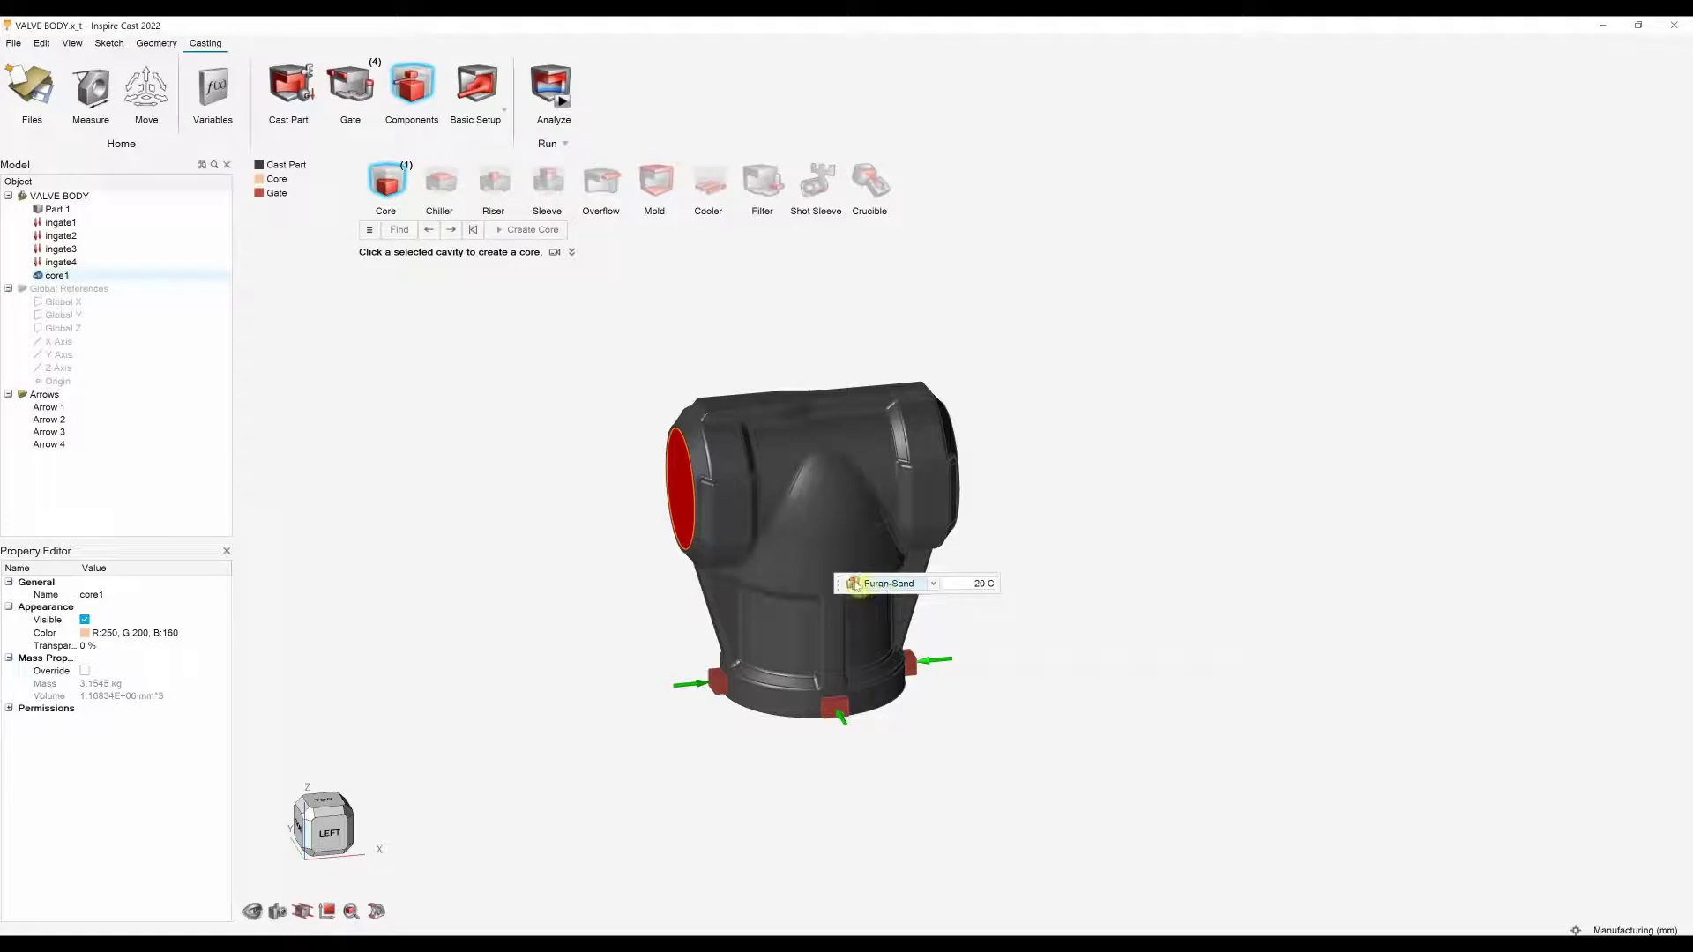
click(855, 584)
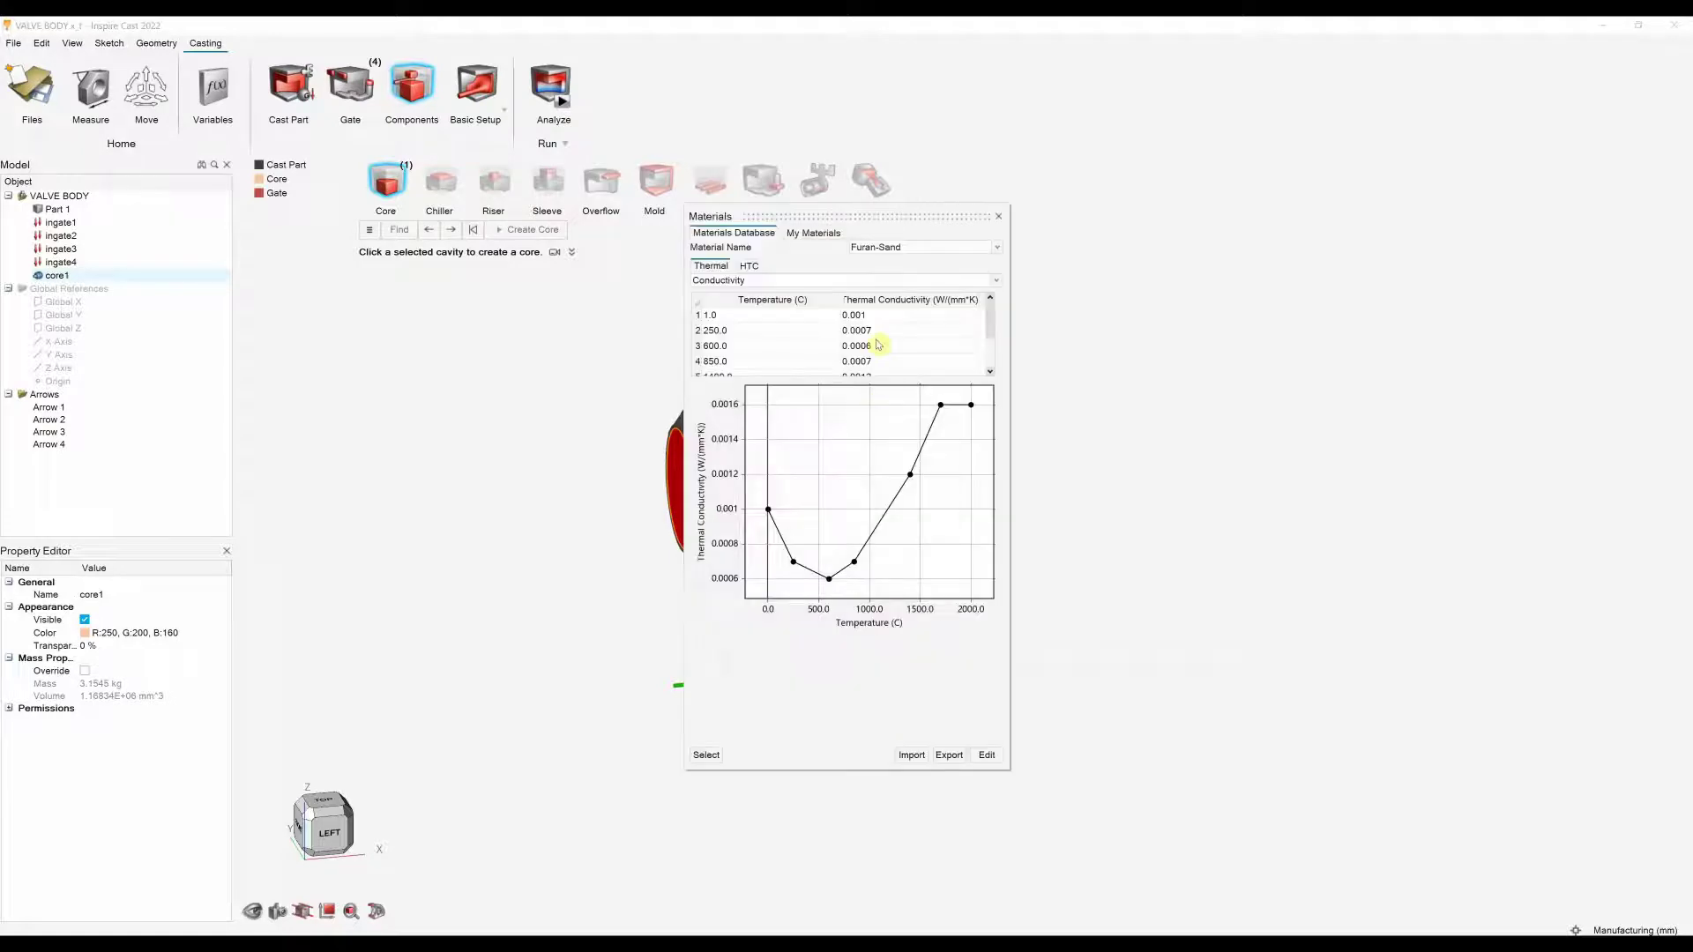
click(999, 219)
click(717, 321)
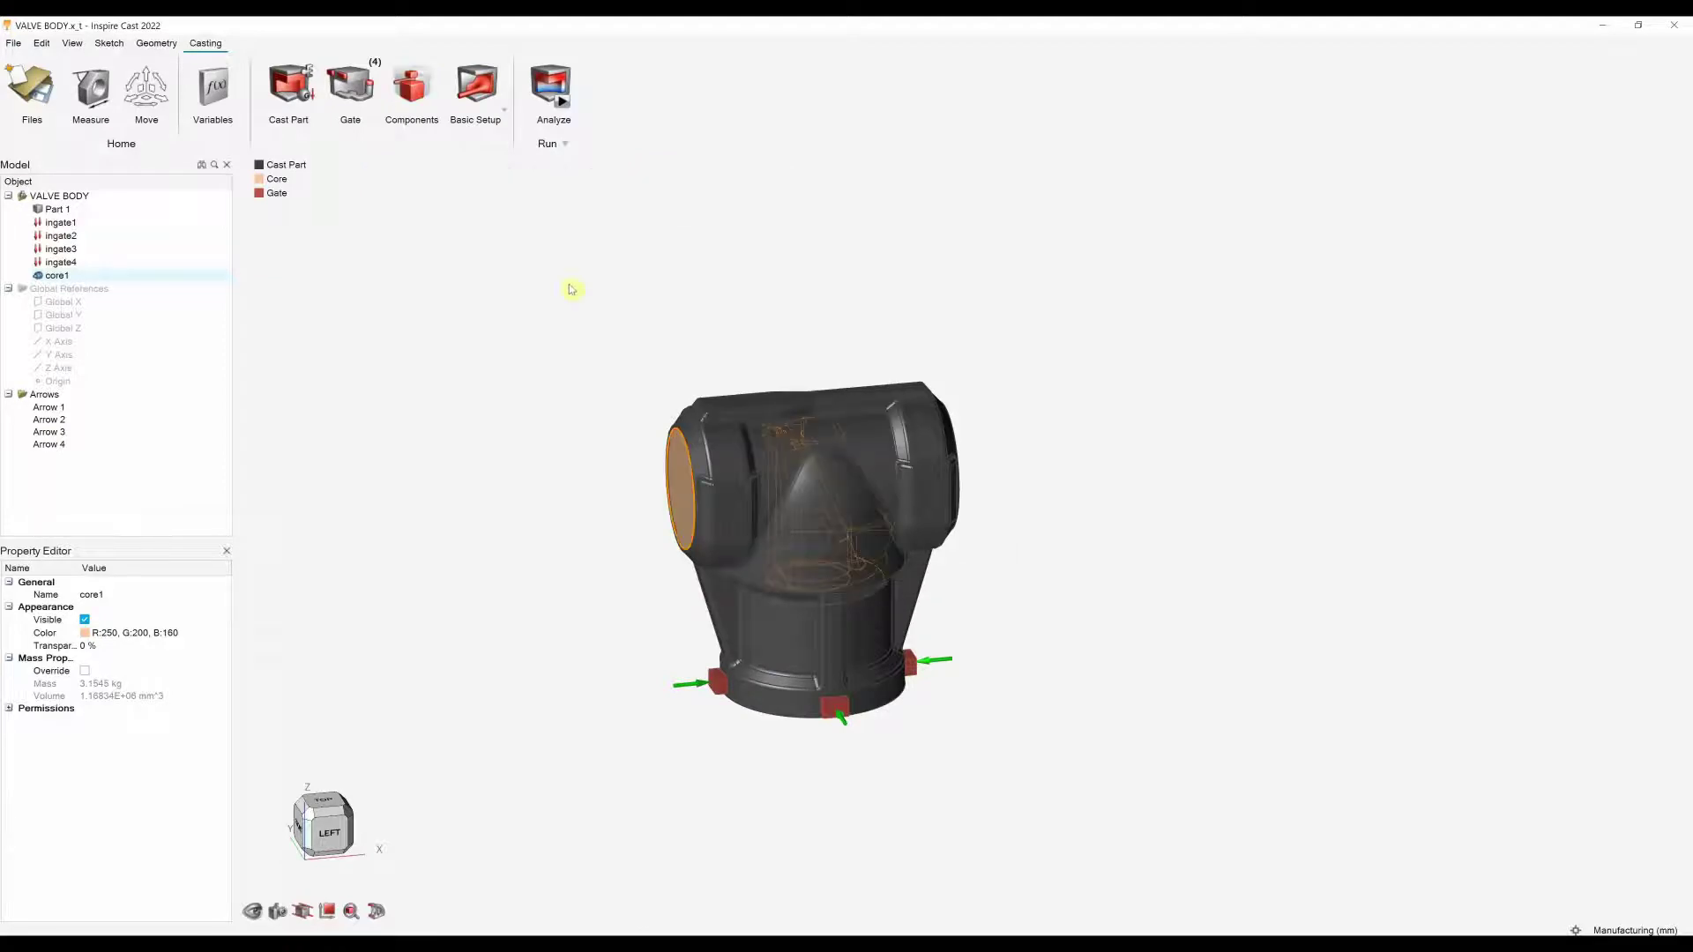
Add a mold around the valve body with Furan-Sand as its material, and hide the mold component.
click(670, 182)
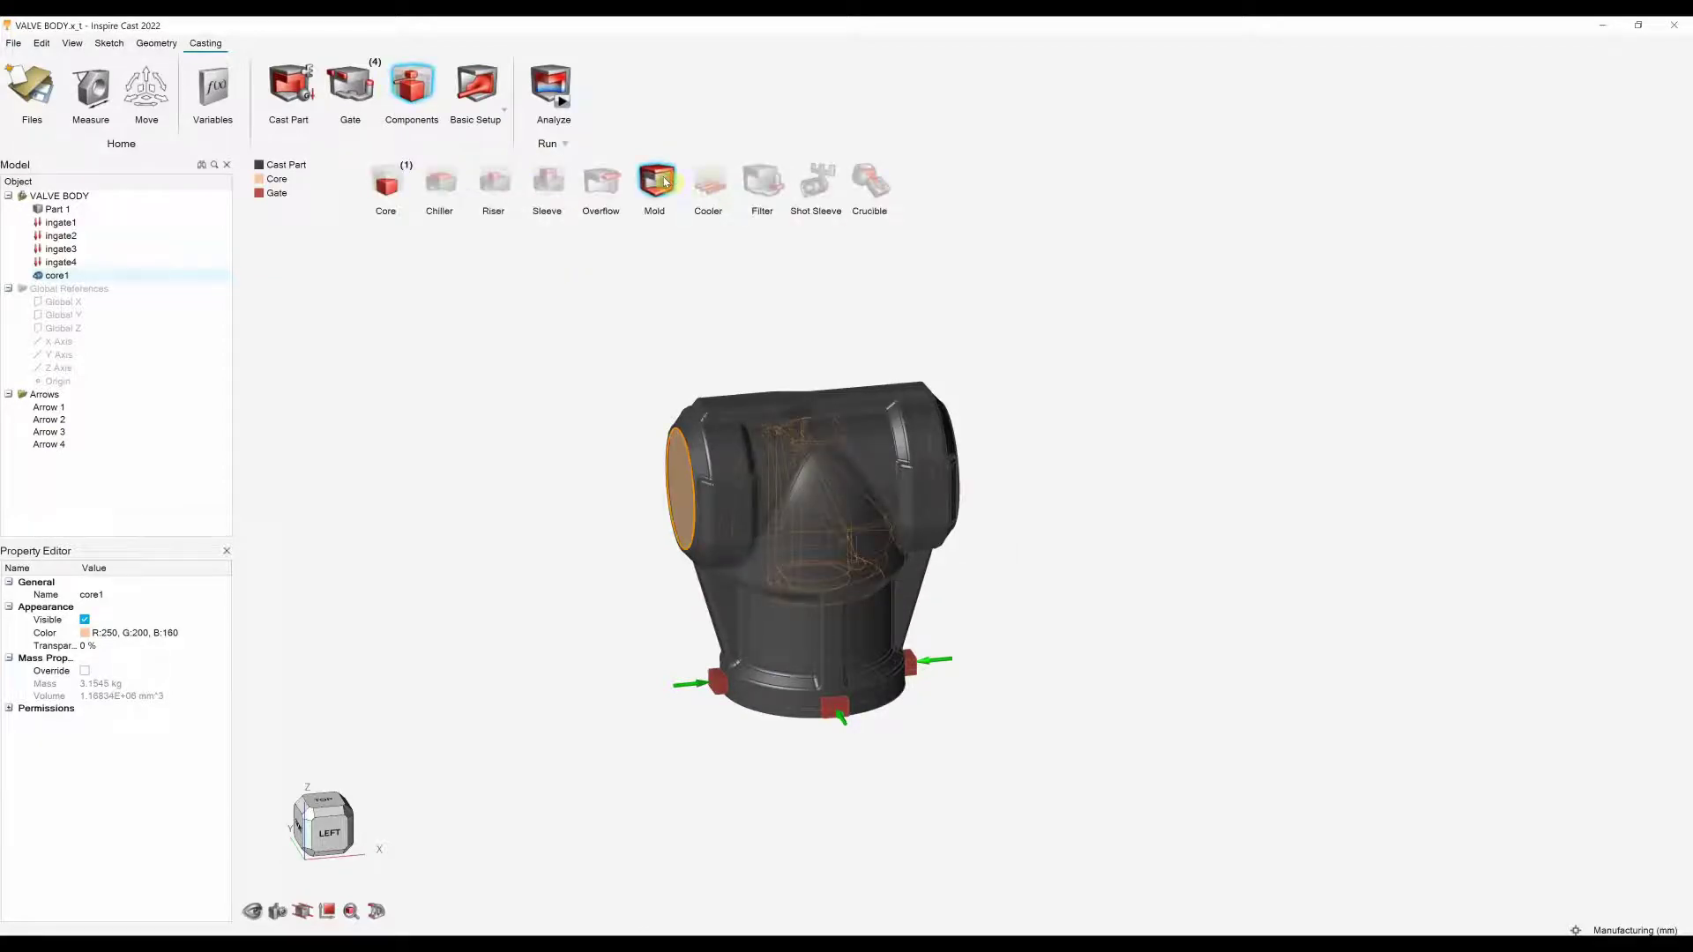
click(917, 572)
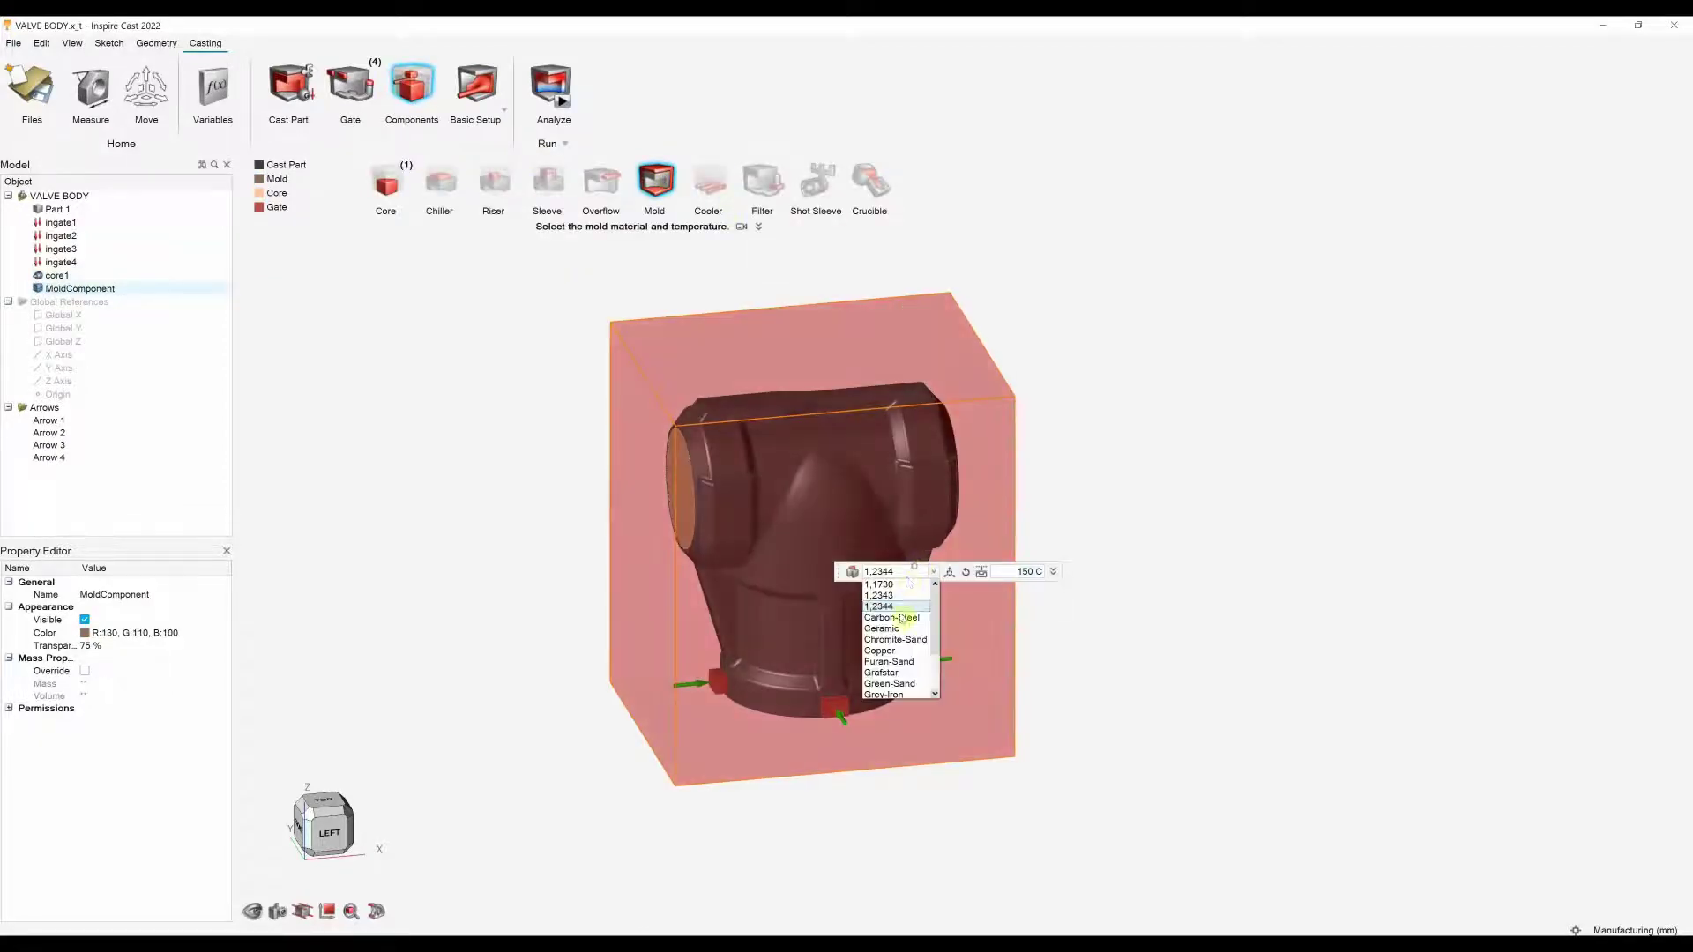
click(899, 668)
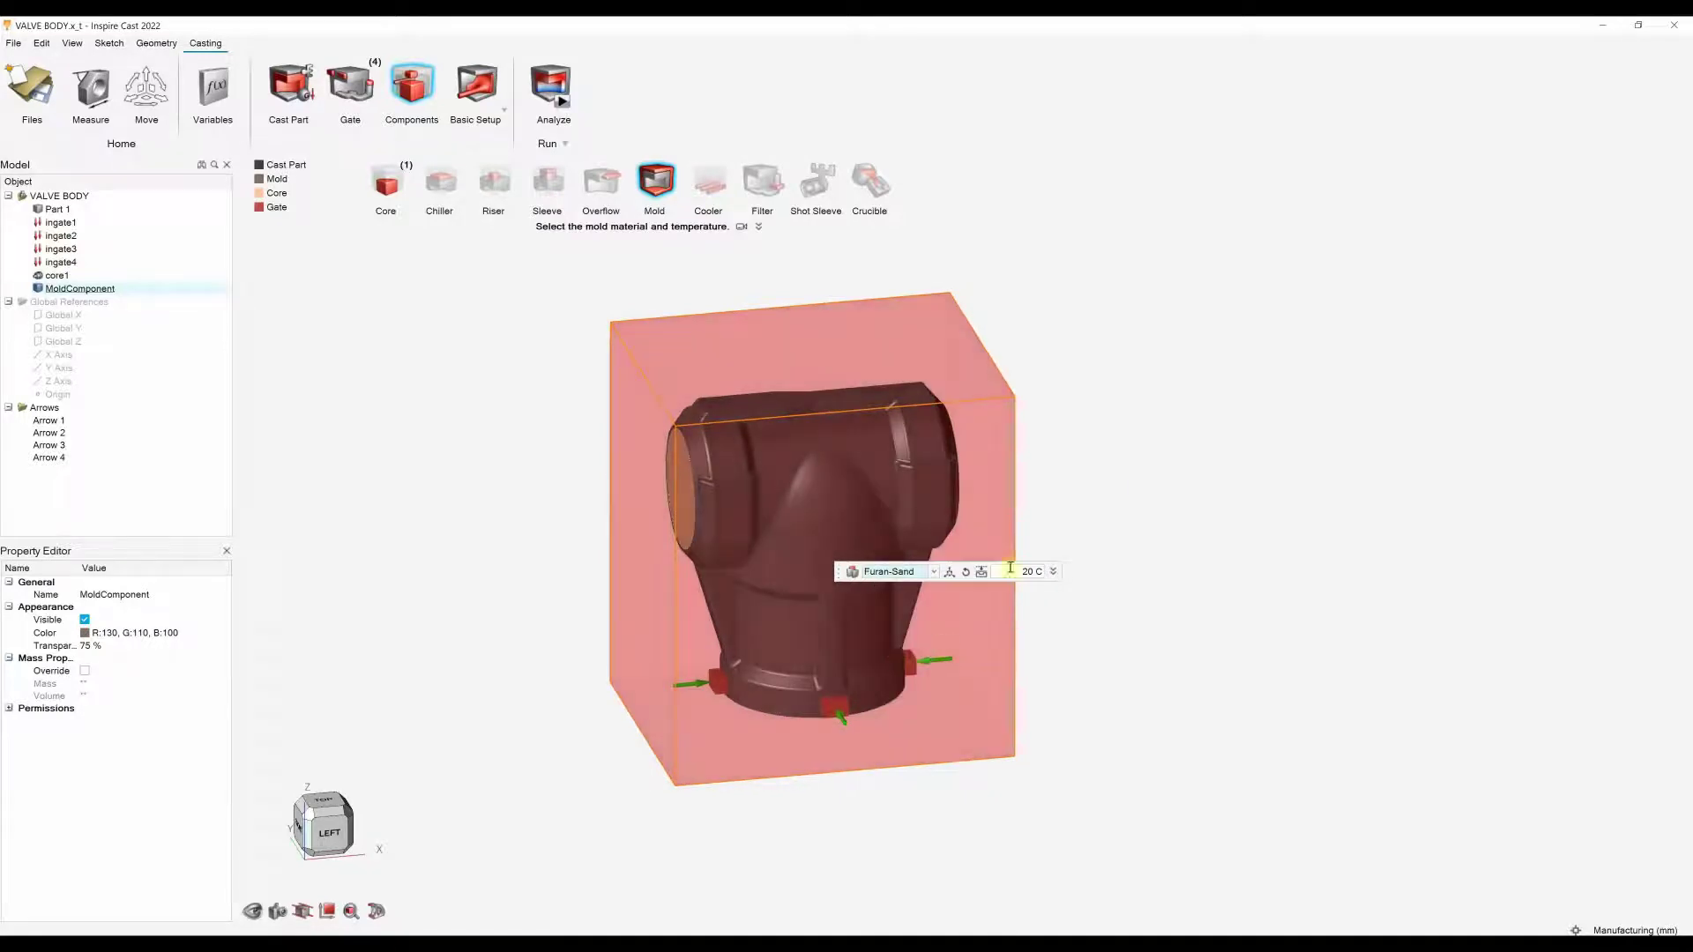
right_click(1146, 427)
click(1068, 430)
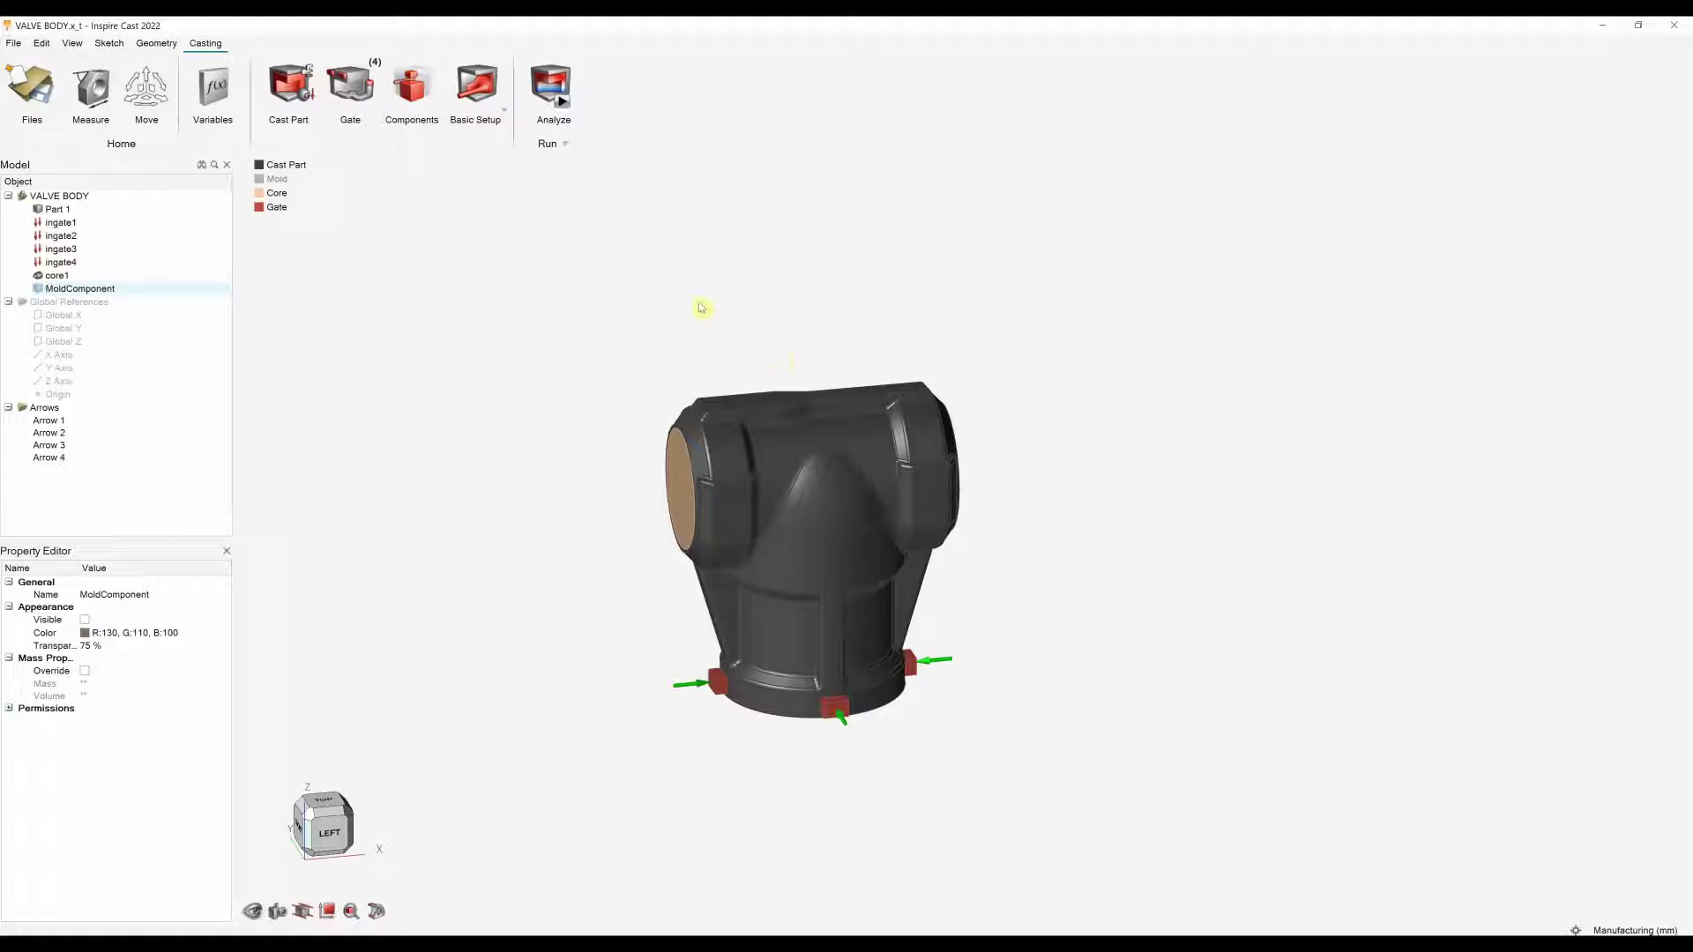
Try the Gravity casting process and its tilt pouring and investment casting options.
click(502, 115)
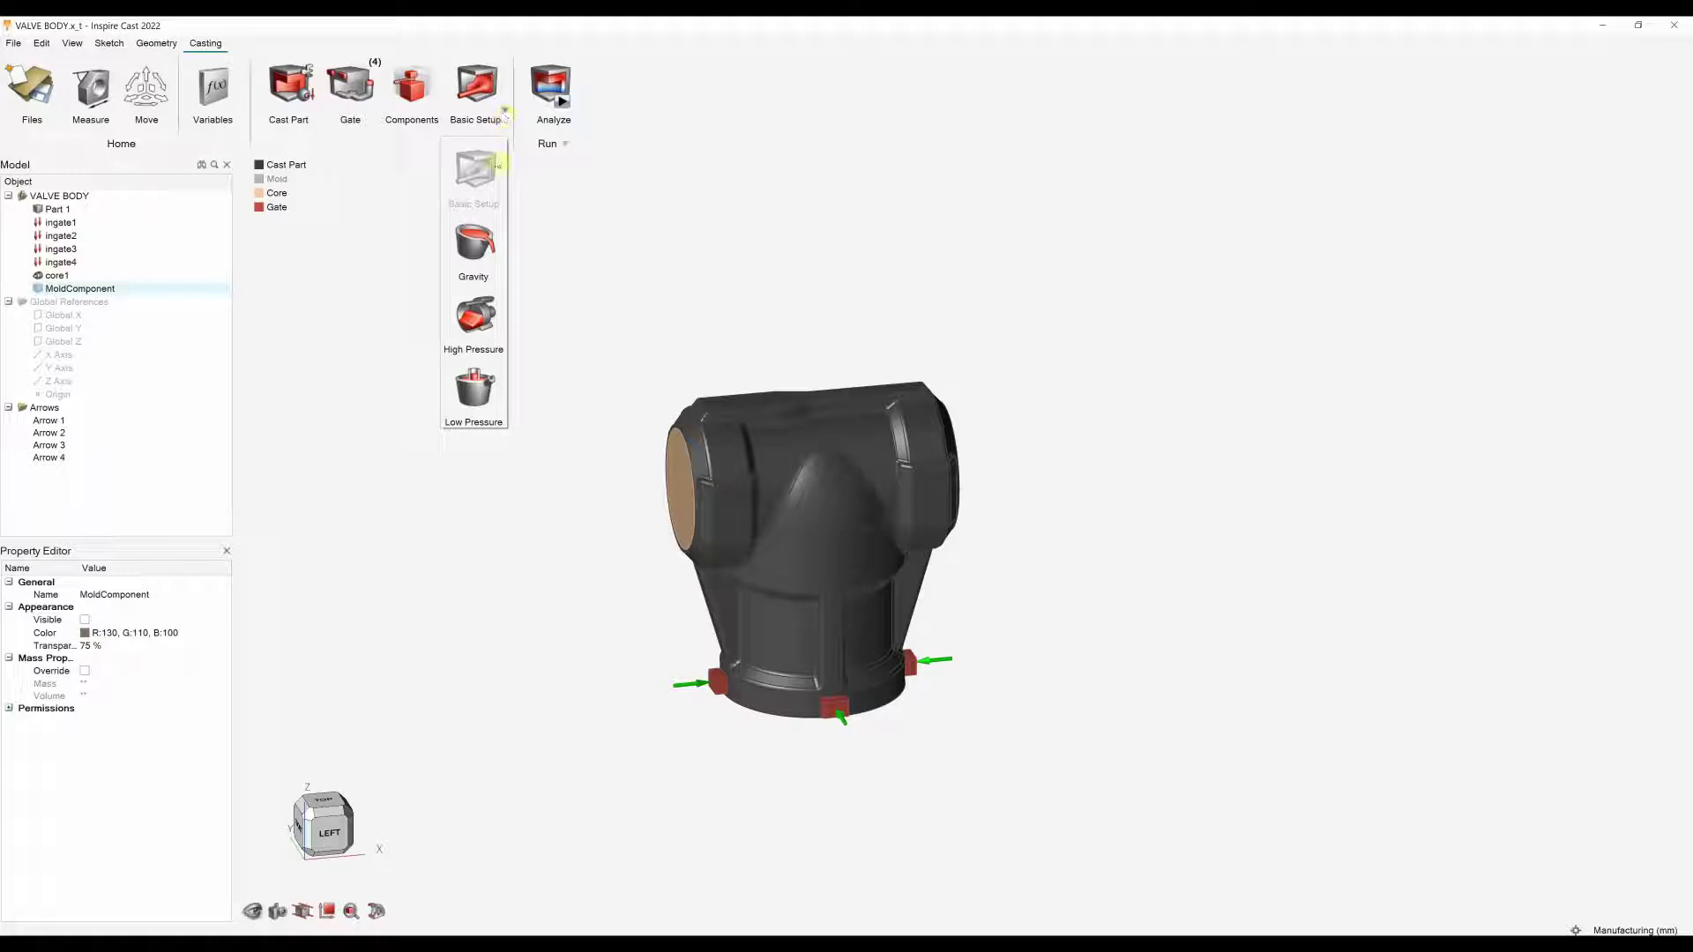
click(474, 245)
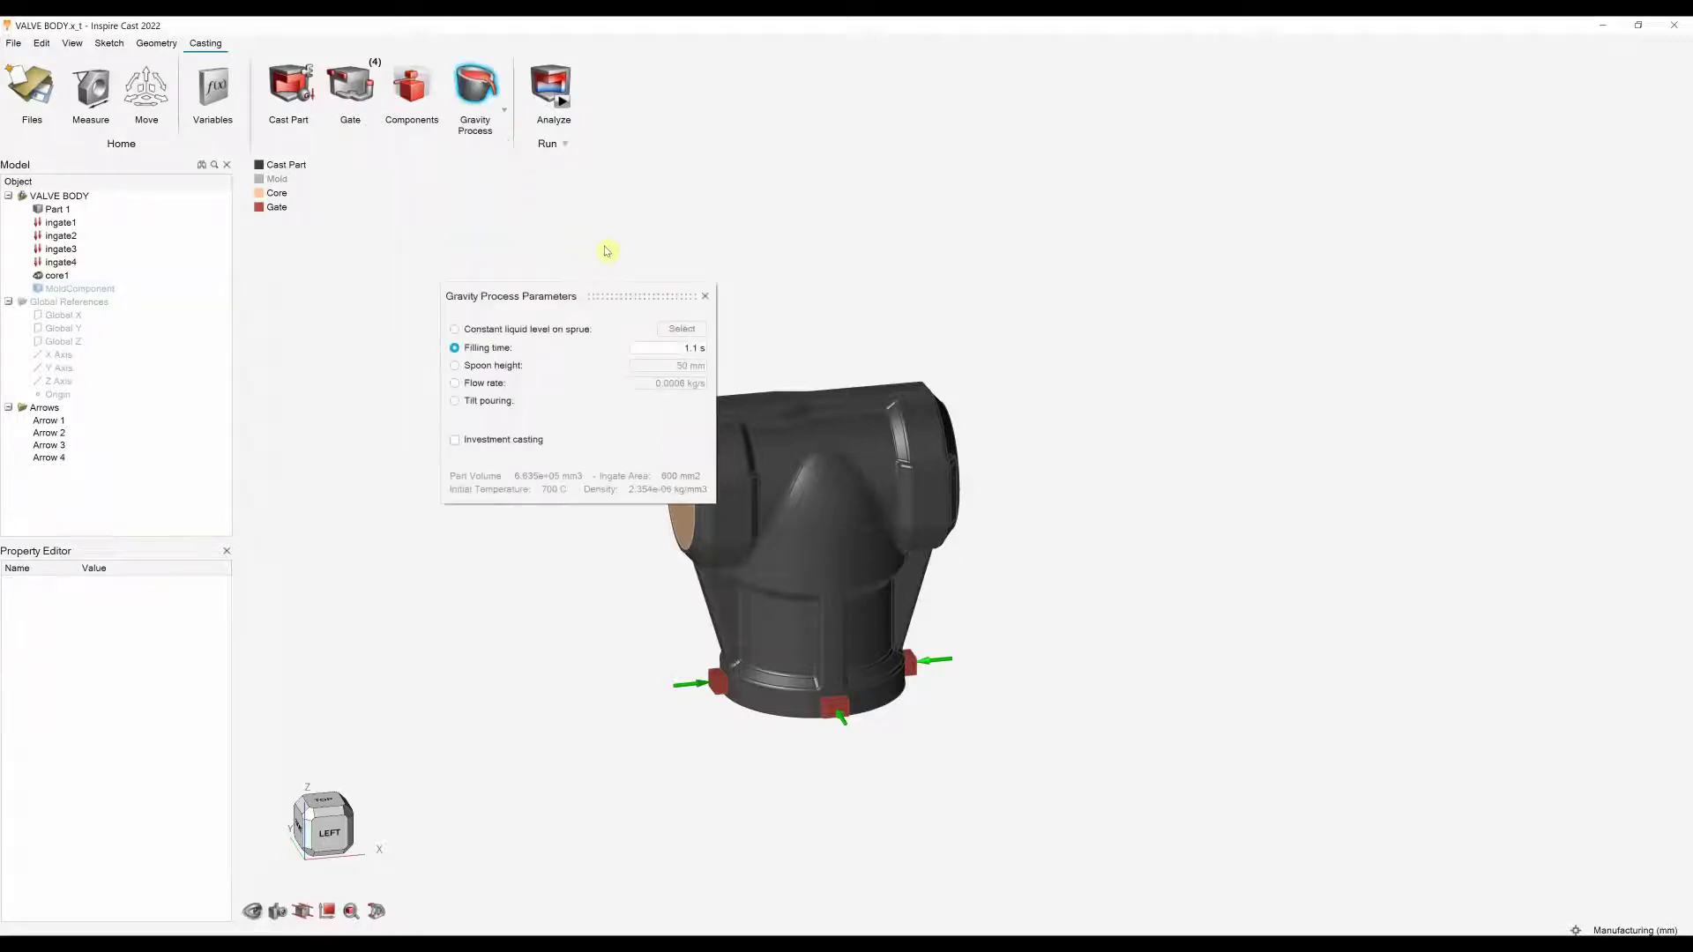
click(498, 404)
click(505, 442)
click(505, 442)
click(705, 297)
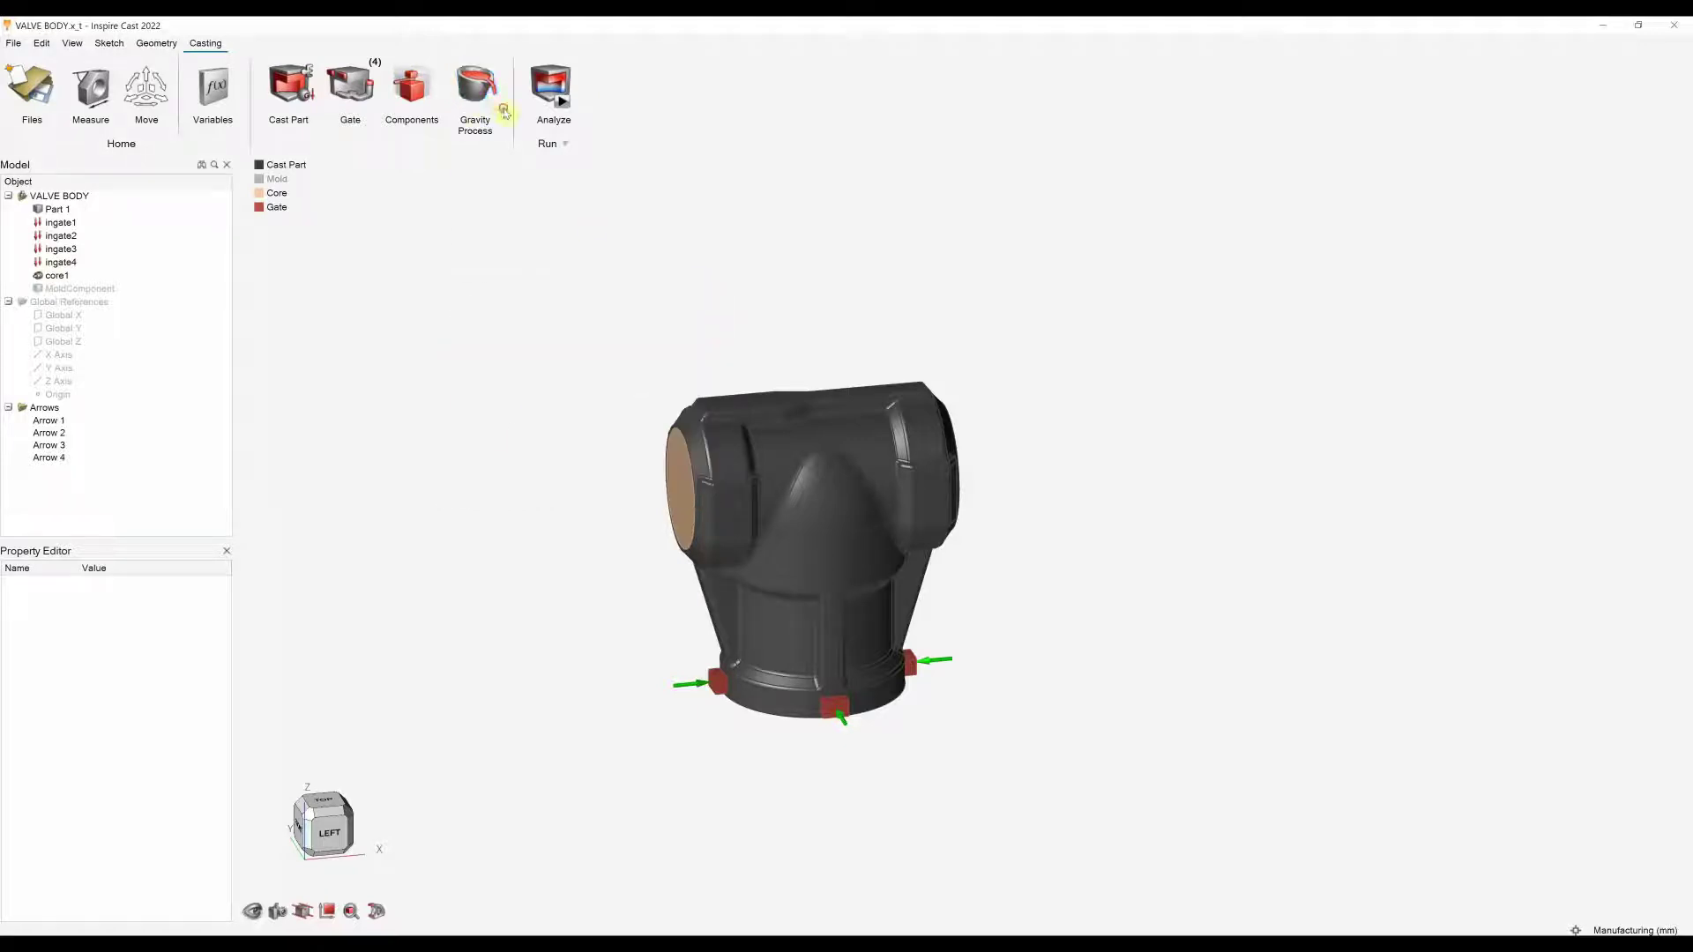
Switch the casting process back to Basic Setup and review its process parameters.
click(504, 110)
click(483, 167)
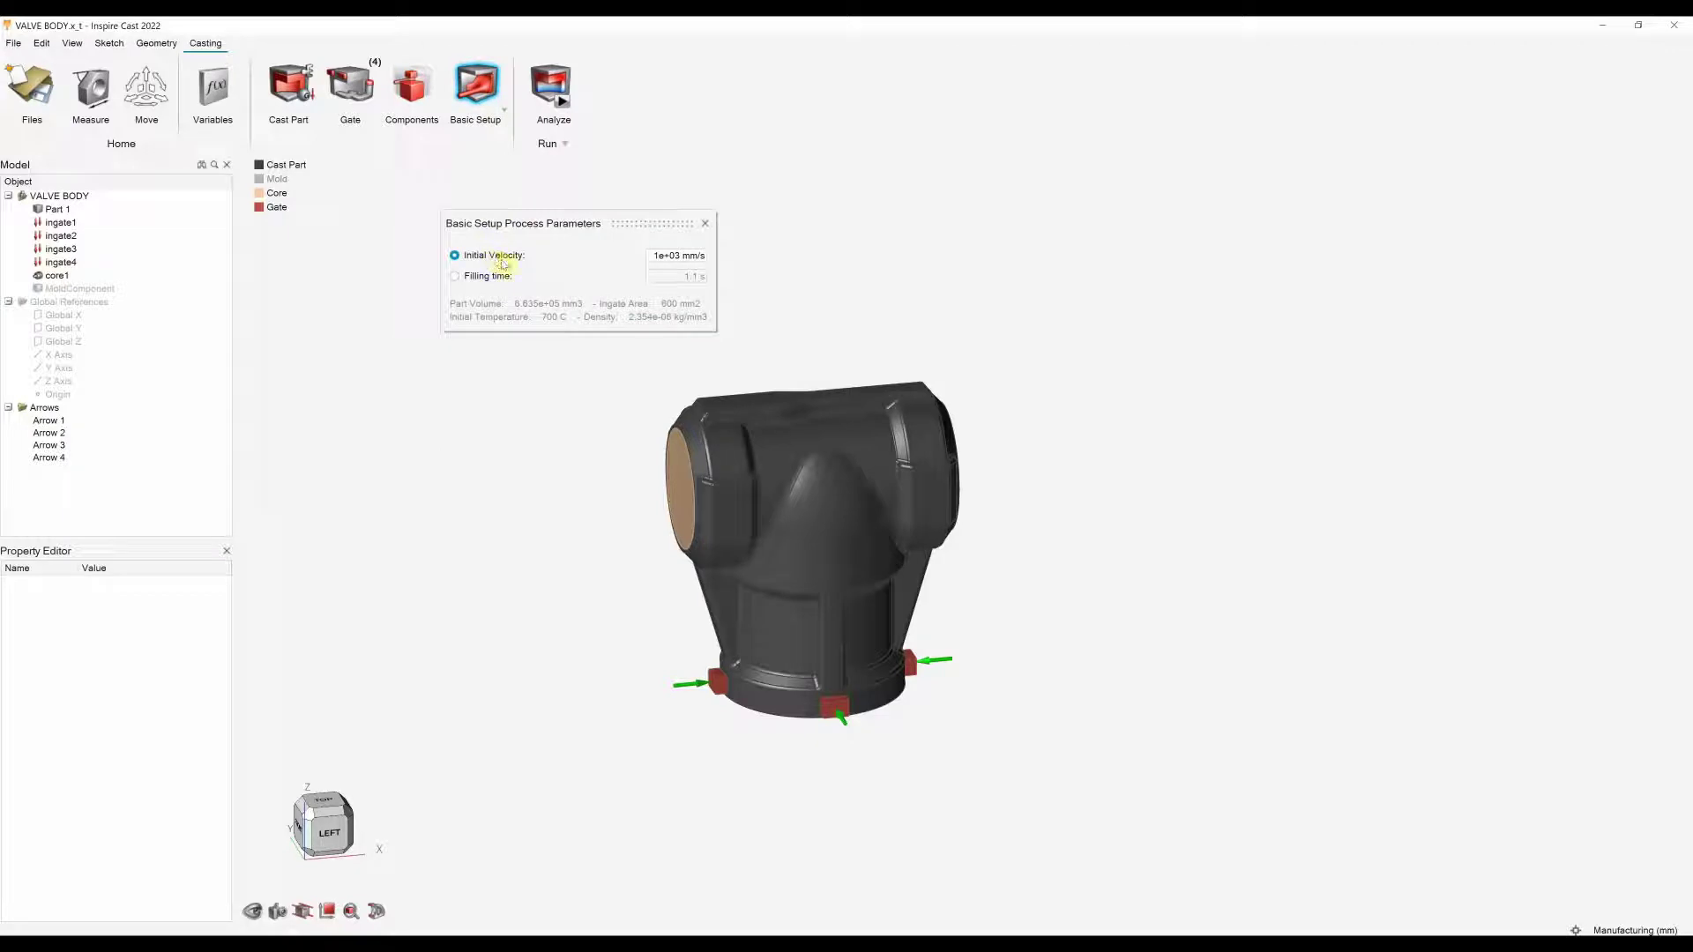
click(704, 225)
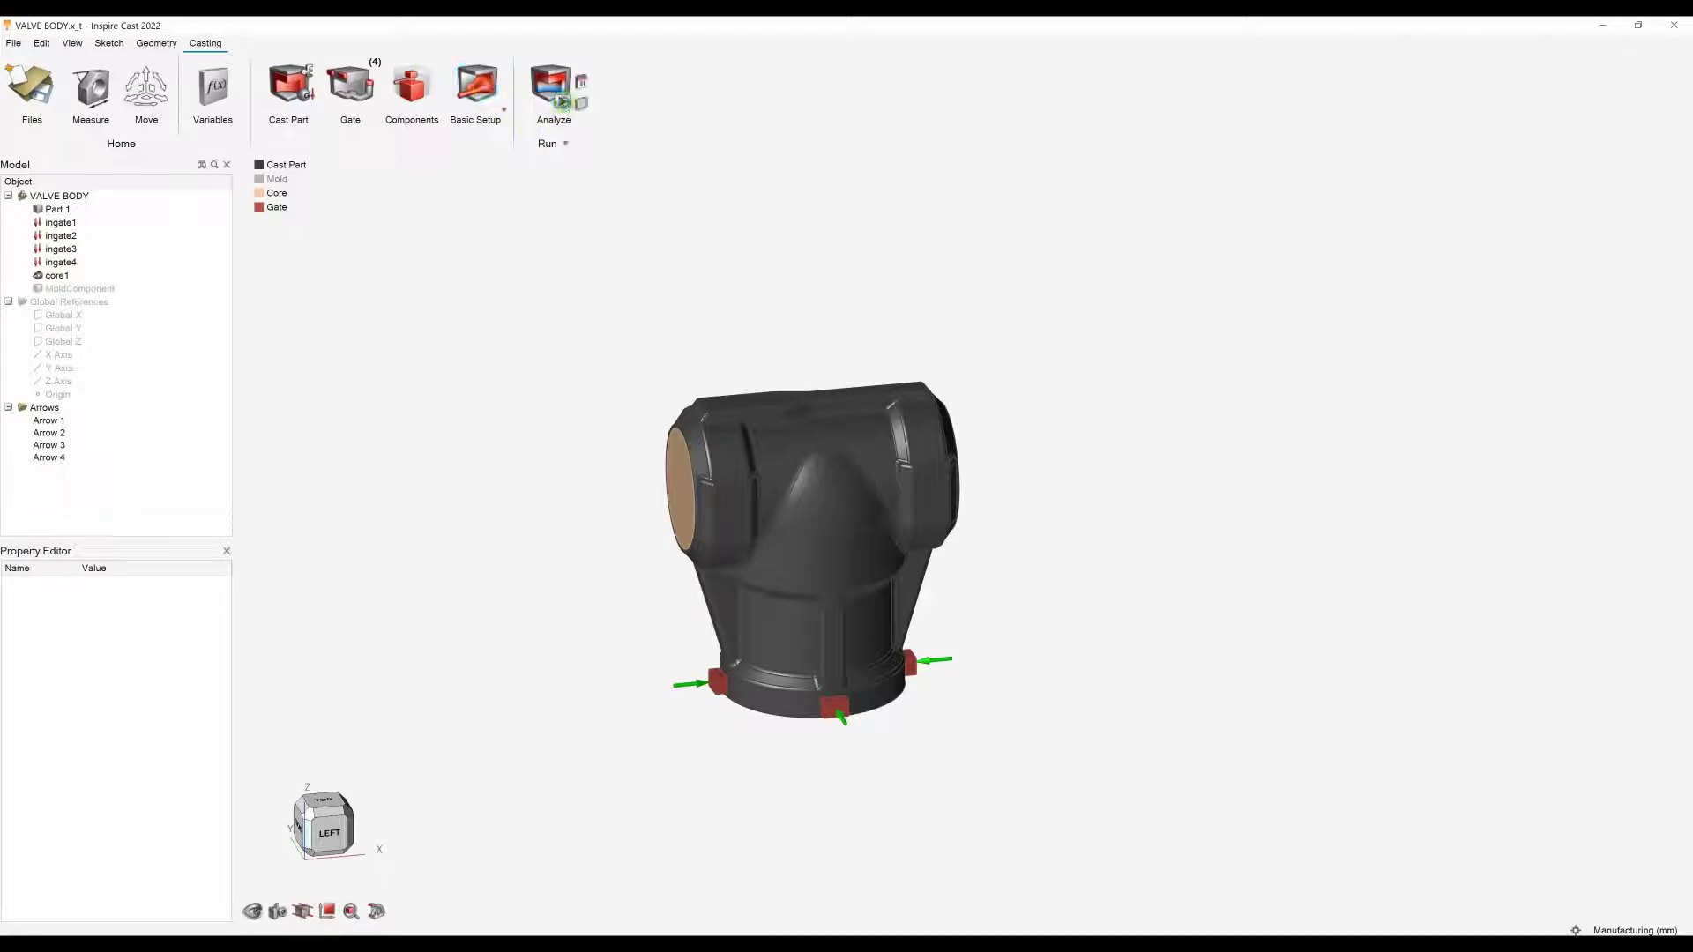
Try the Speed/Accuracy setting and the Element size option for the valve body's analysis run.
click(563, 102)
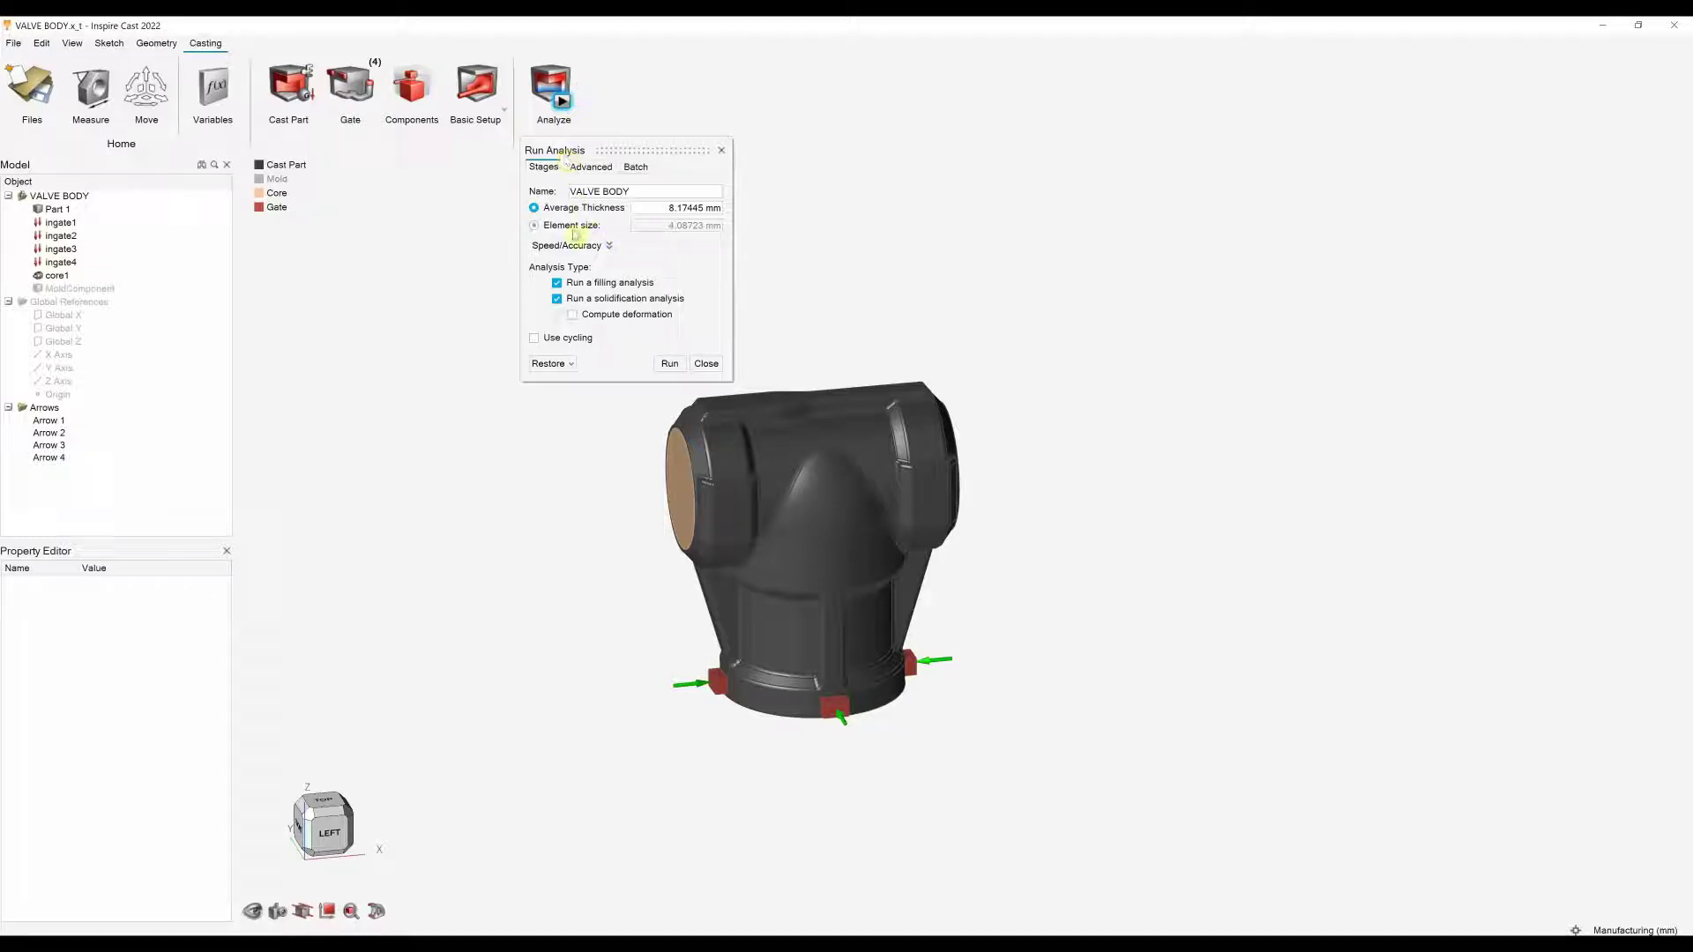
click(599, 247)
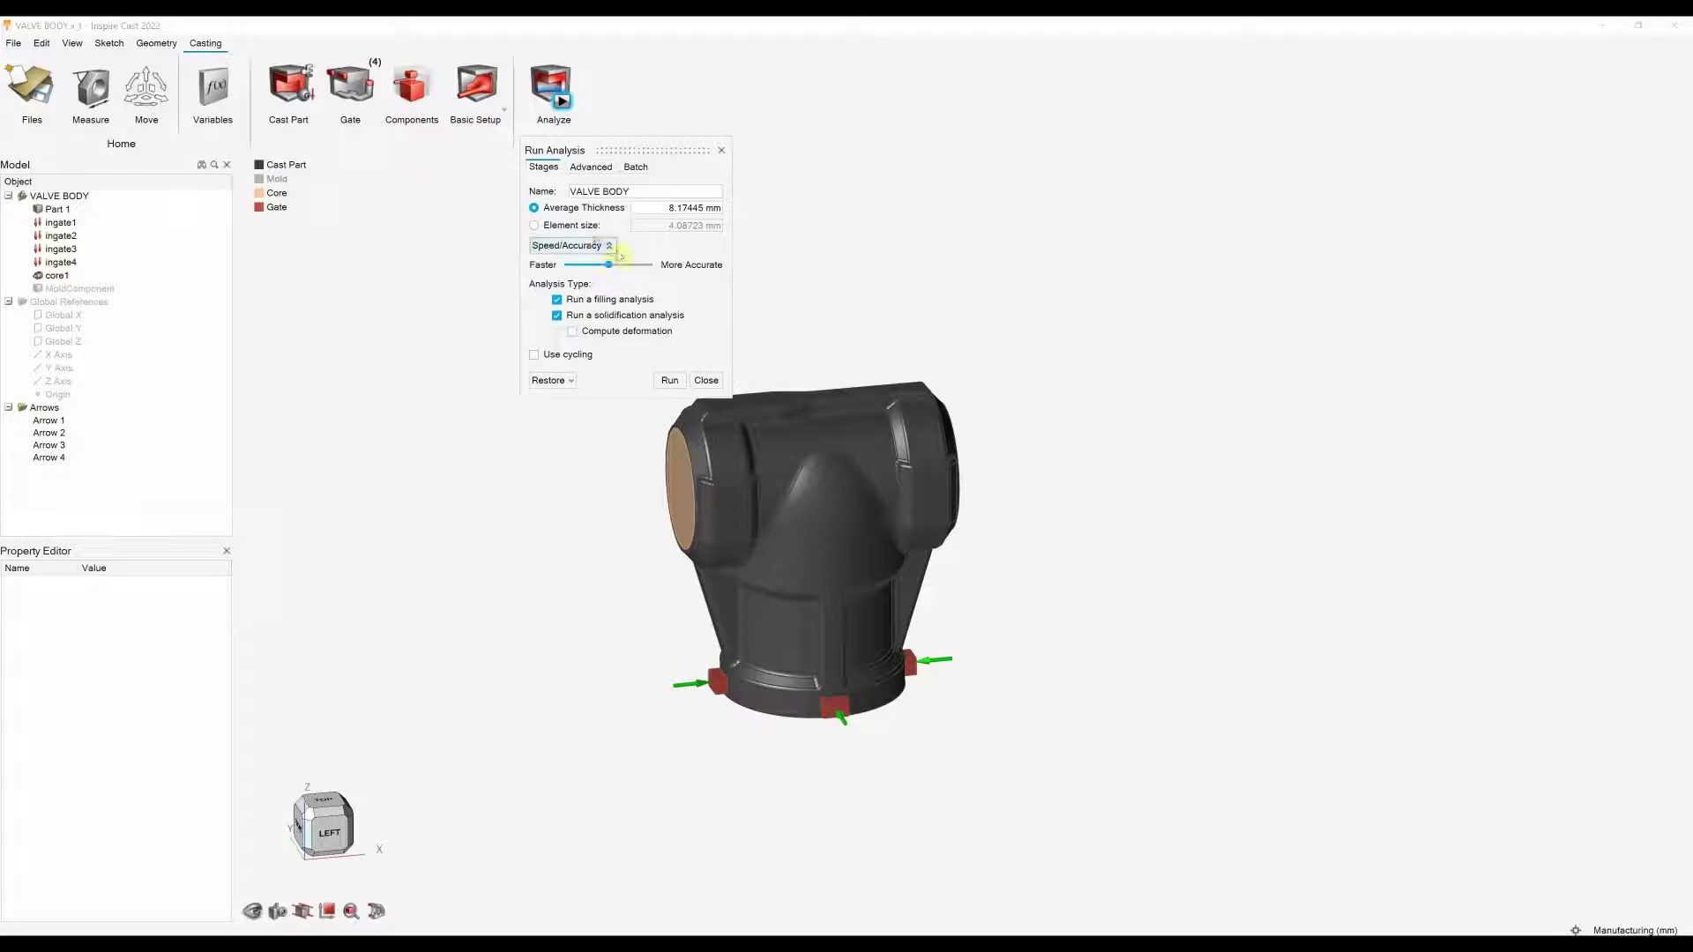
drag(608, 264, 587, 266)
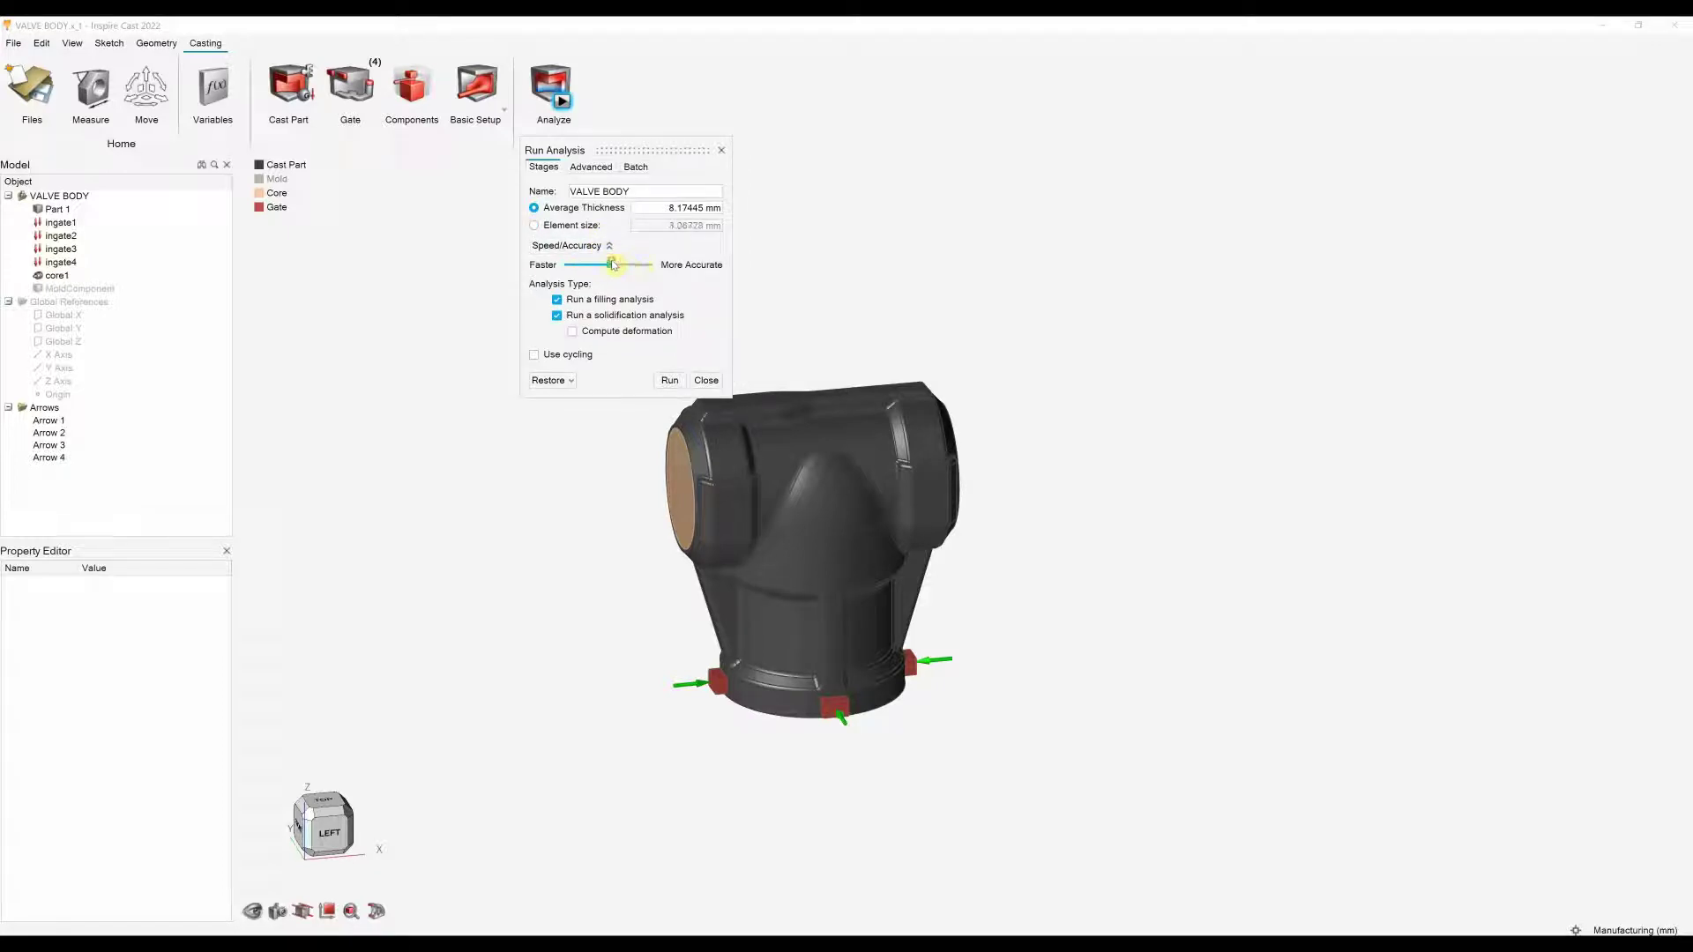
click(569, 226)
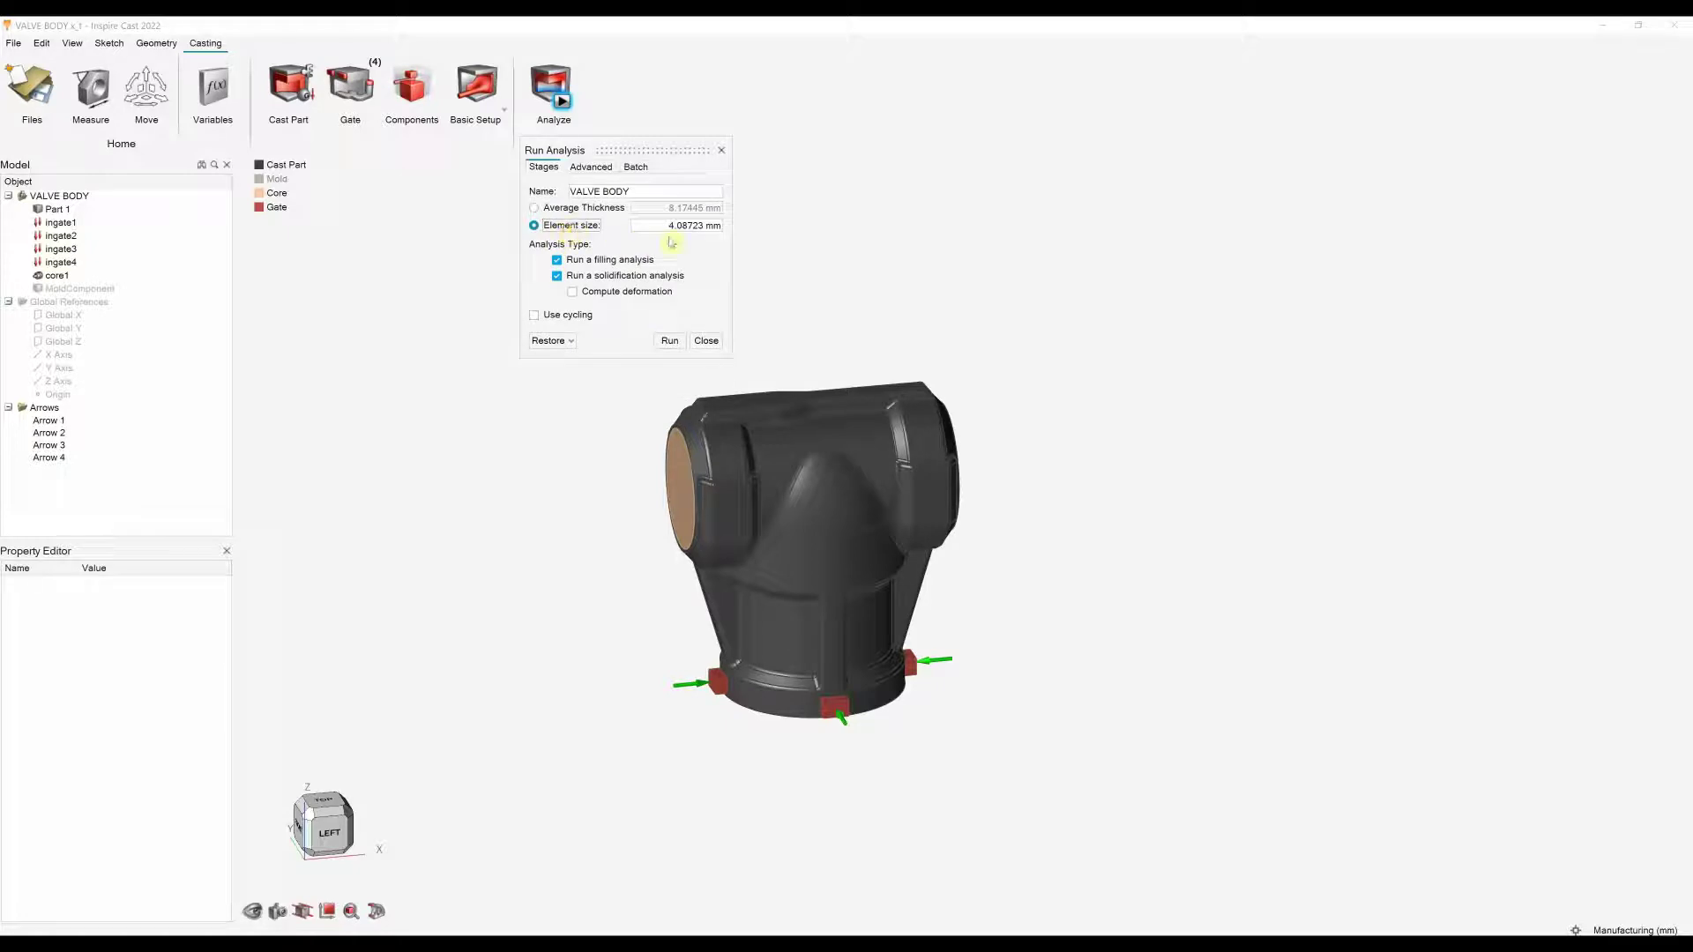
click(600, 292)
Enable auto refinement in the advanced run settings and return to the analysis stages.
click(591, 170)
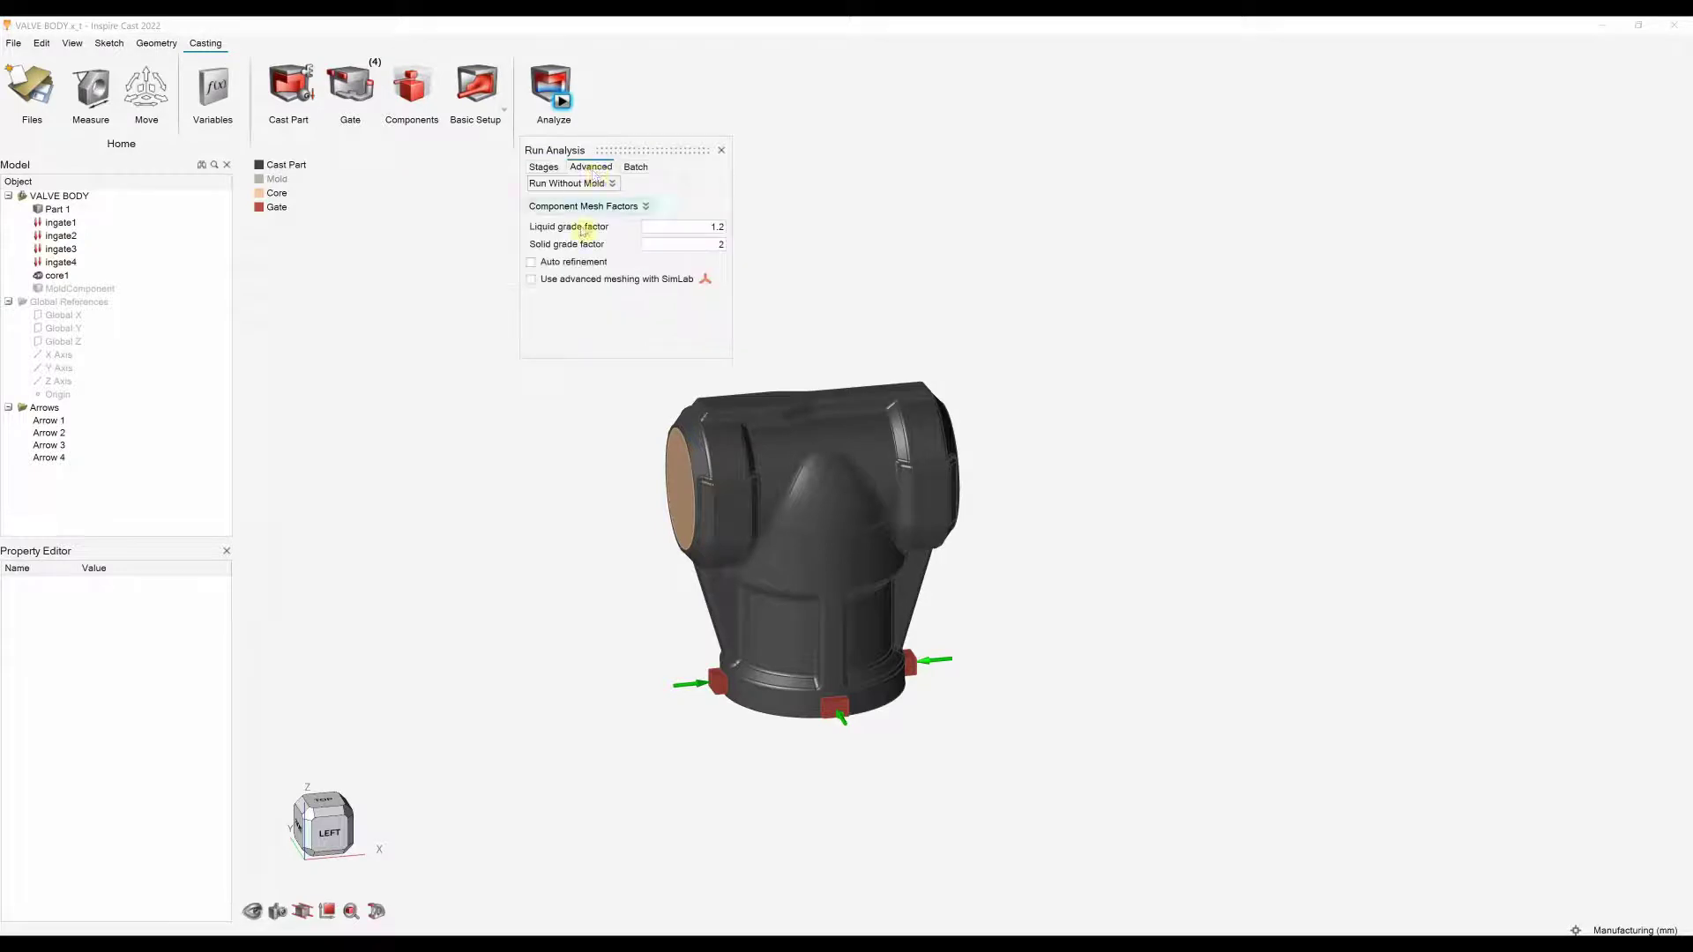
click(578, 263)
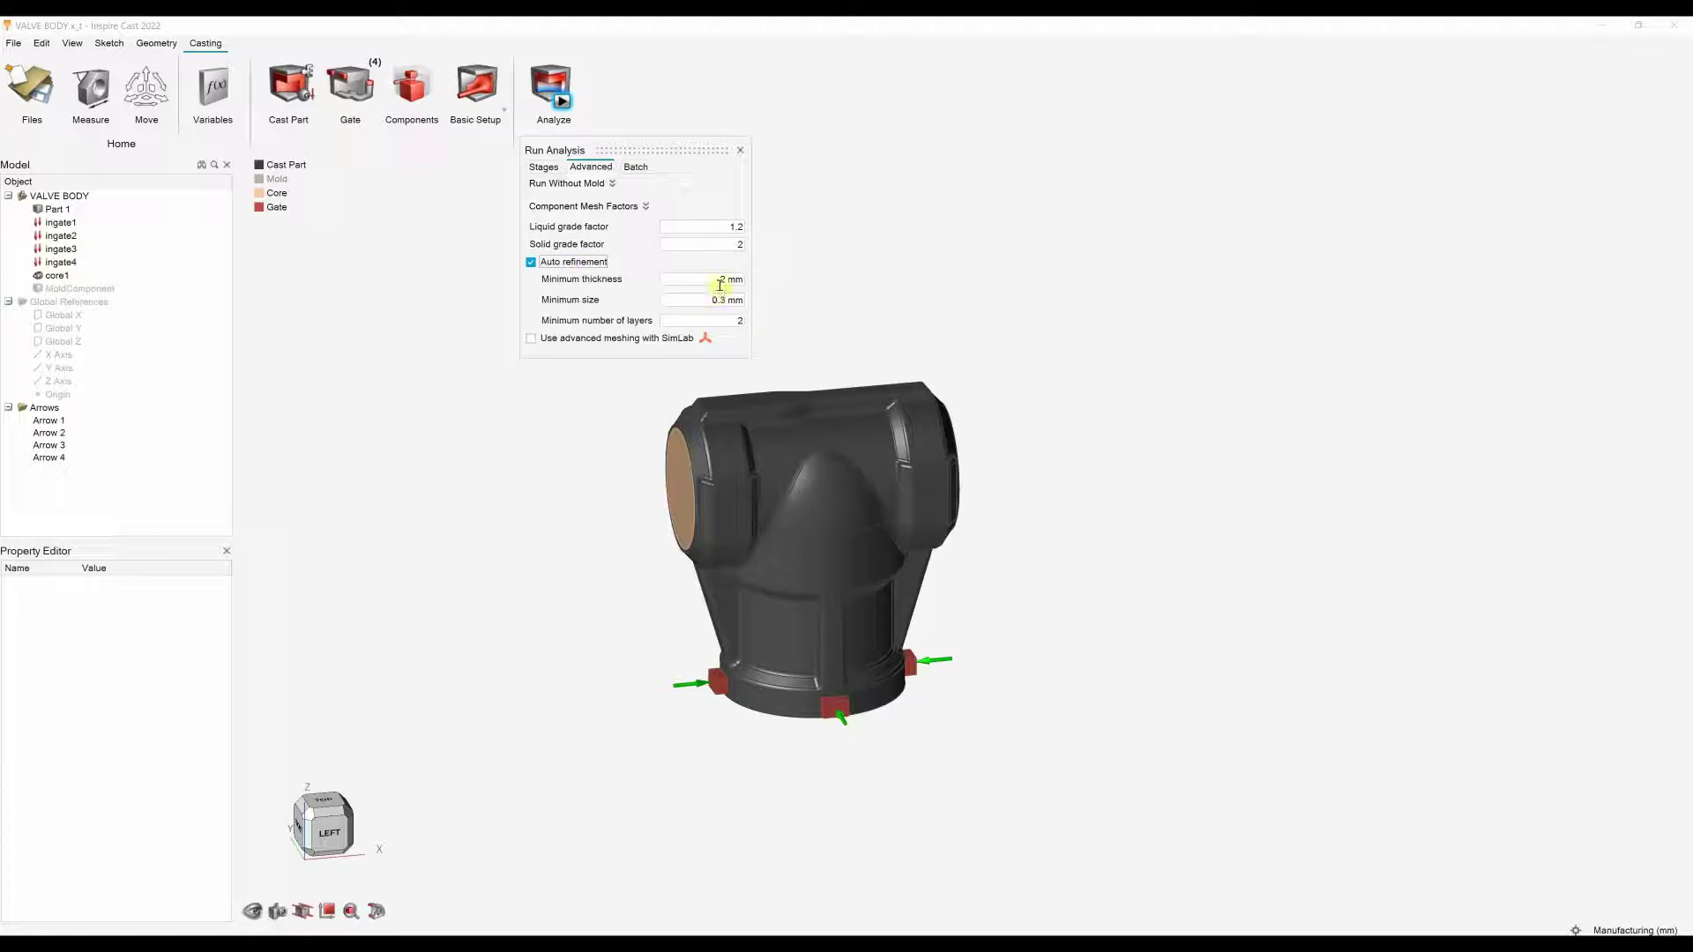
click(552, 168)
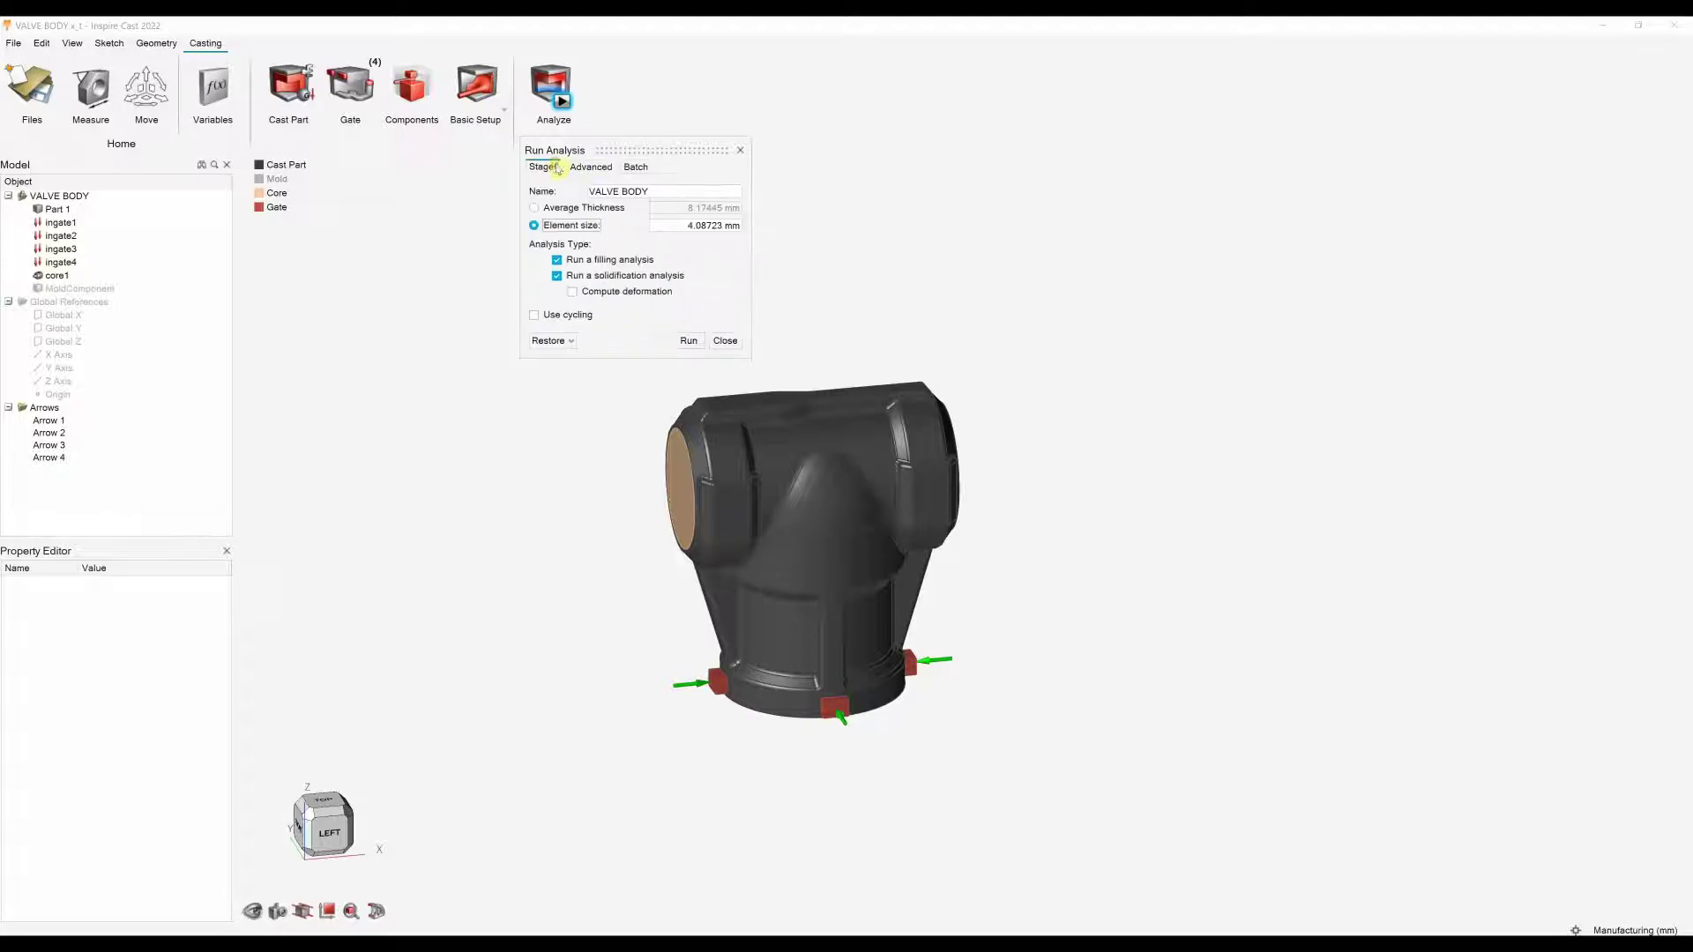
Base the mesh on average thickness, adjust its Speed/Accuracy balance, and run the filling and solidification analysis.
click(569, 208)
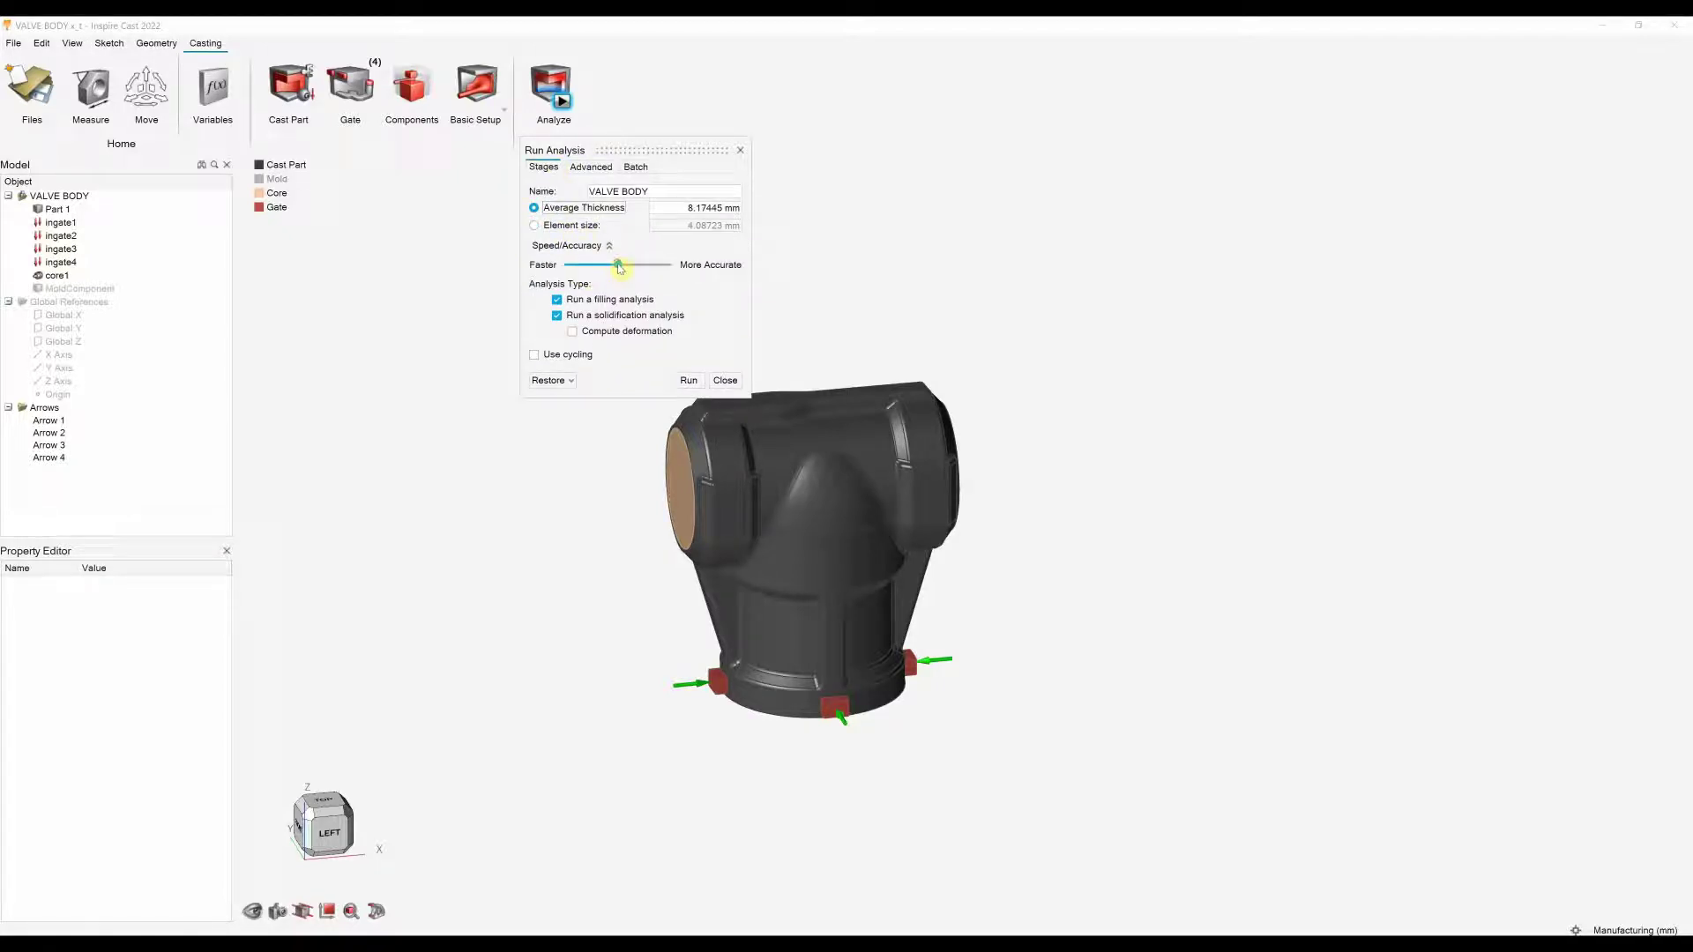
drag(620, 268, 600, 269)
click(691, 383)
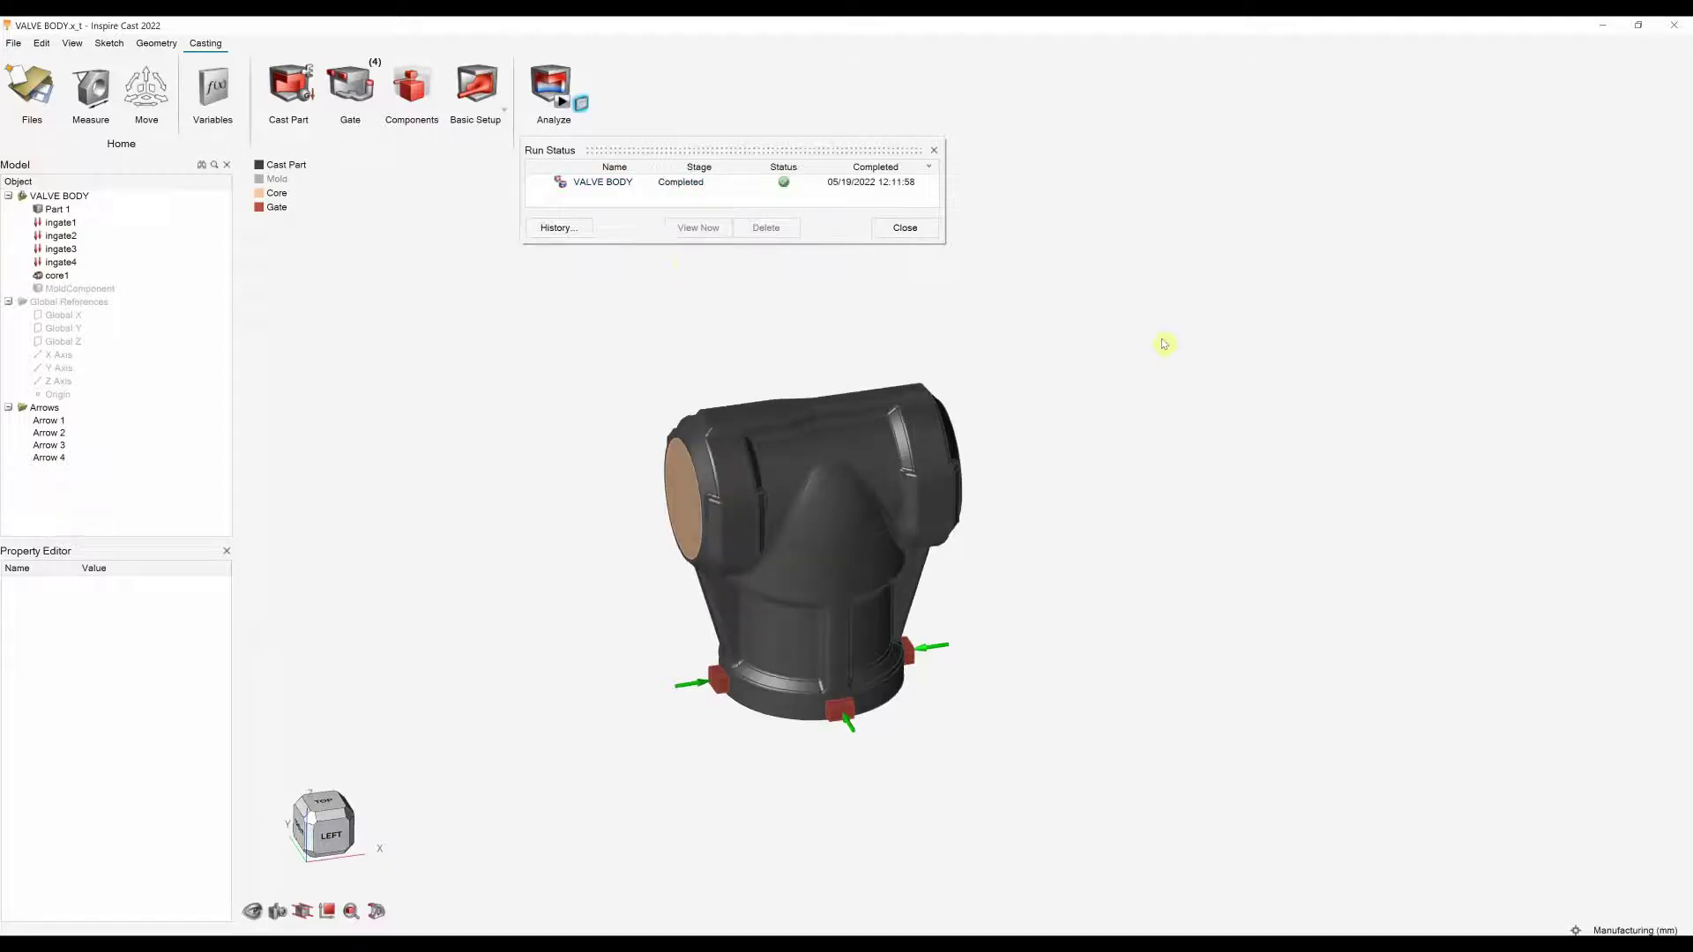
Play the filling-stage temperature result of the valve body run and review the available filling result types.
click(548, 88)
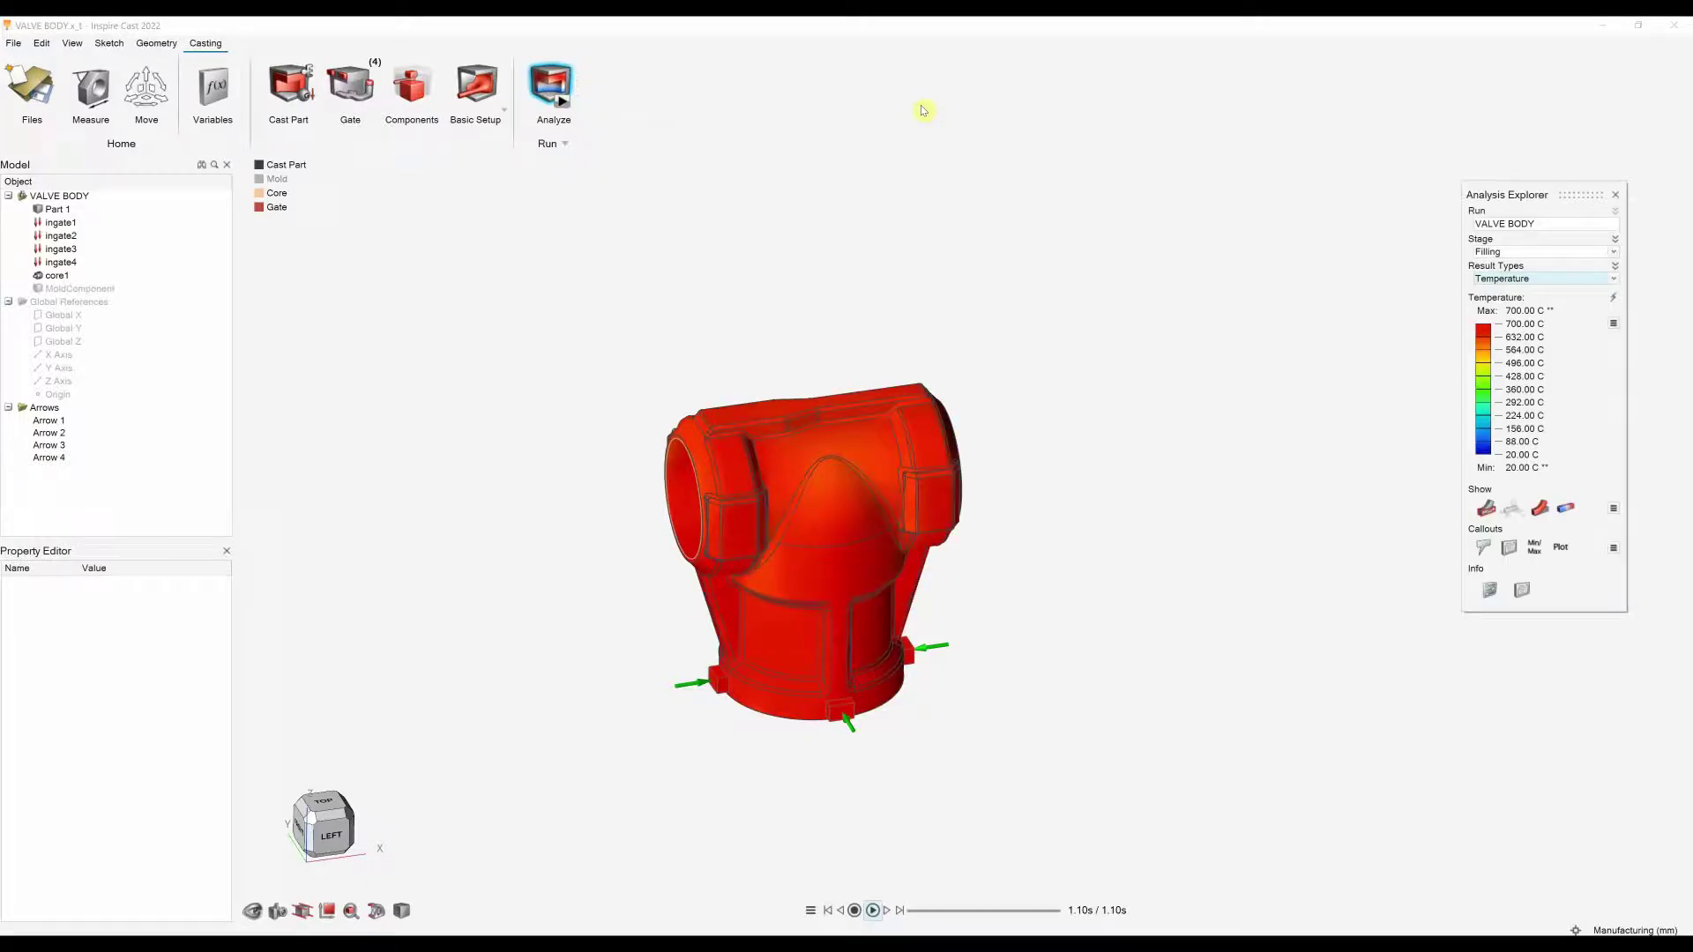
click(1519, 254)
click(1511, 255)
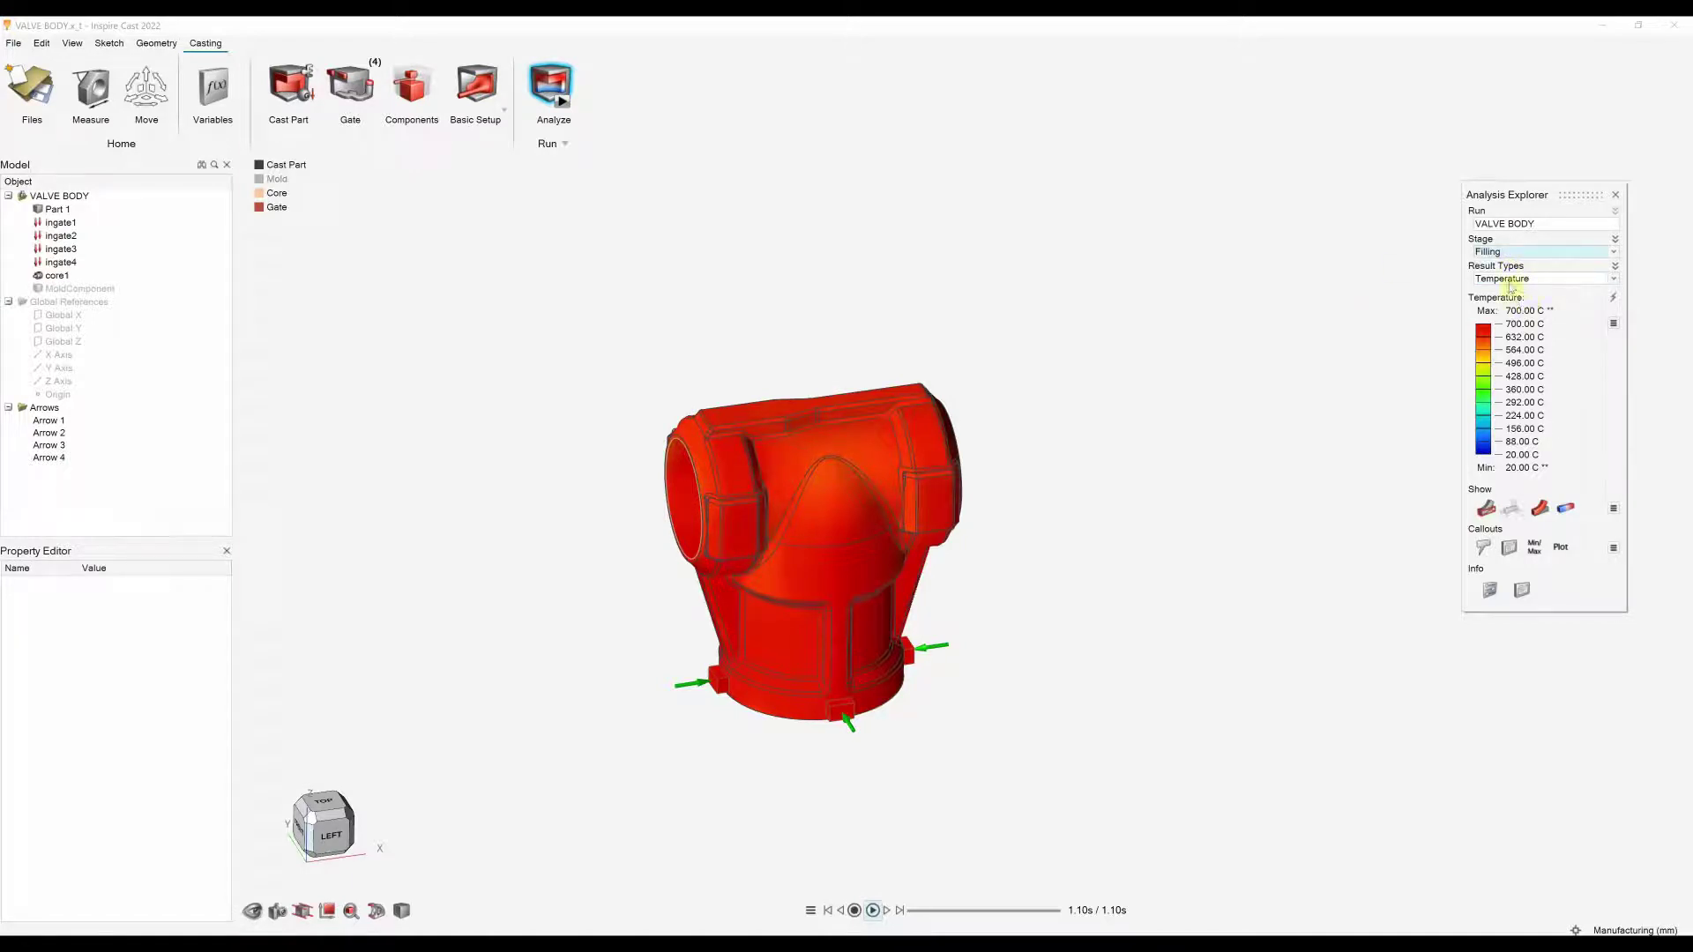
click(873, 911)
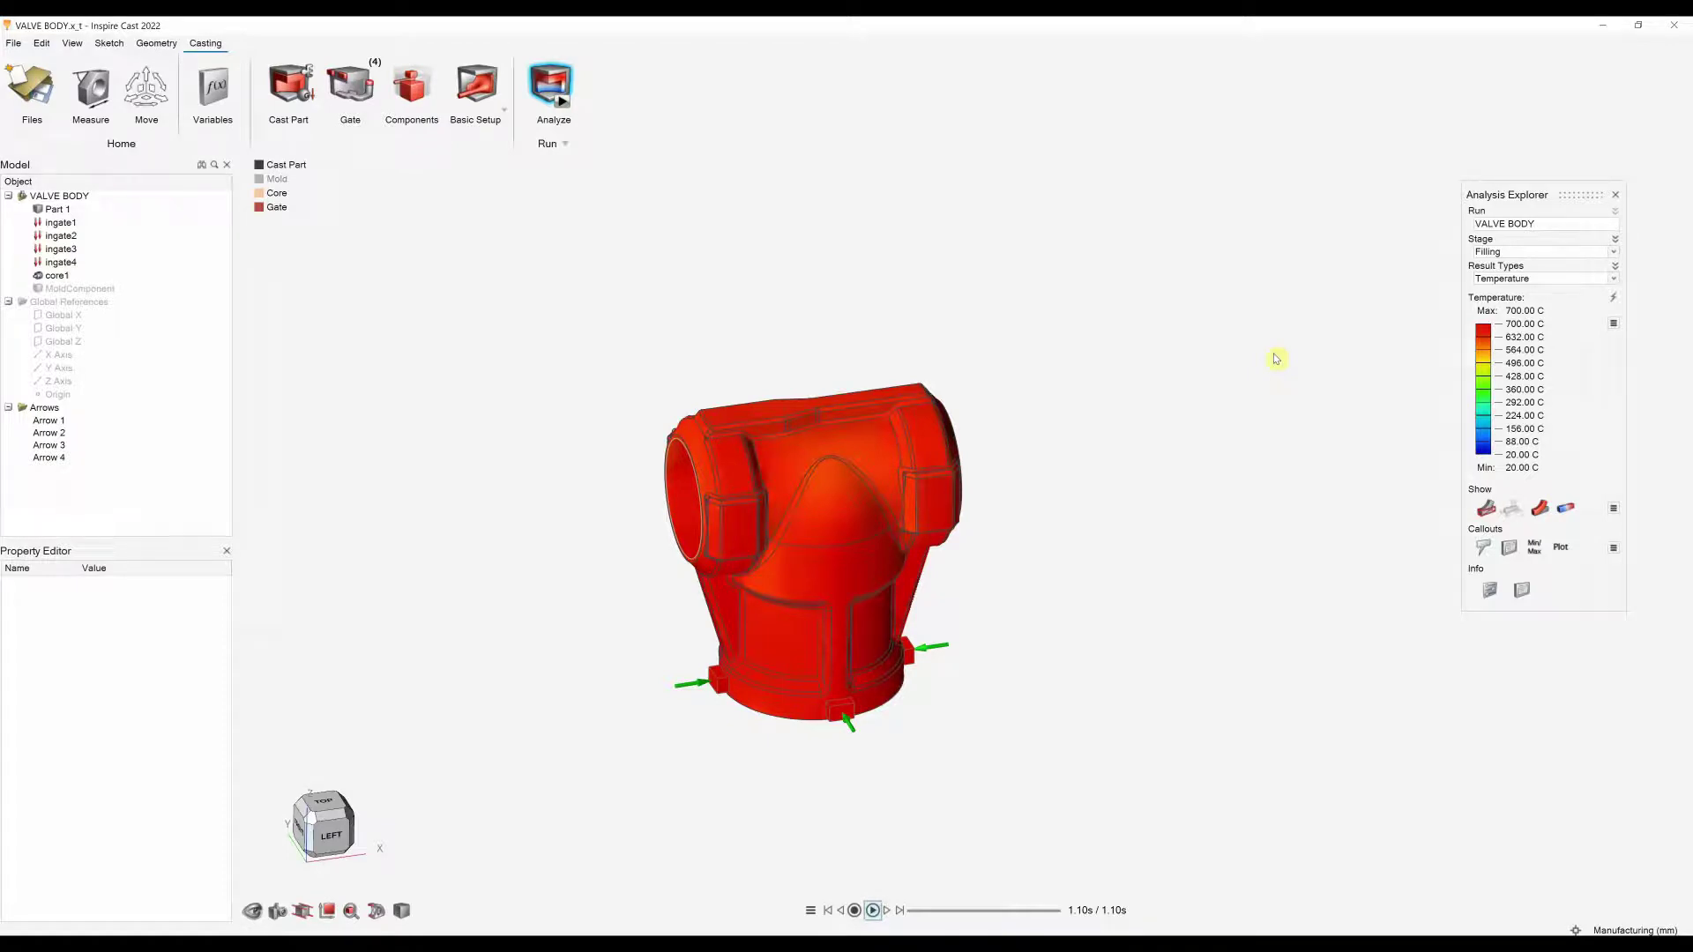
click(1501, 280)
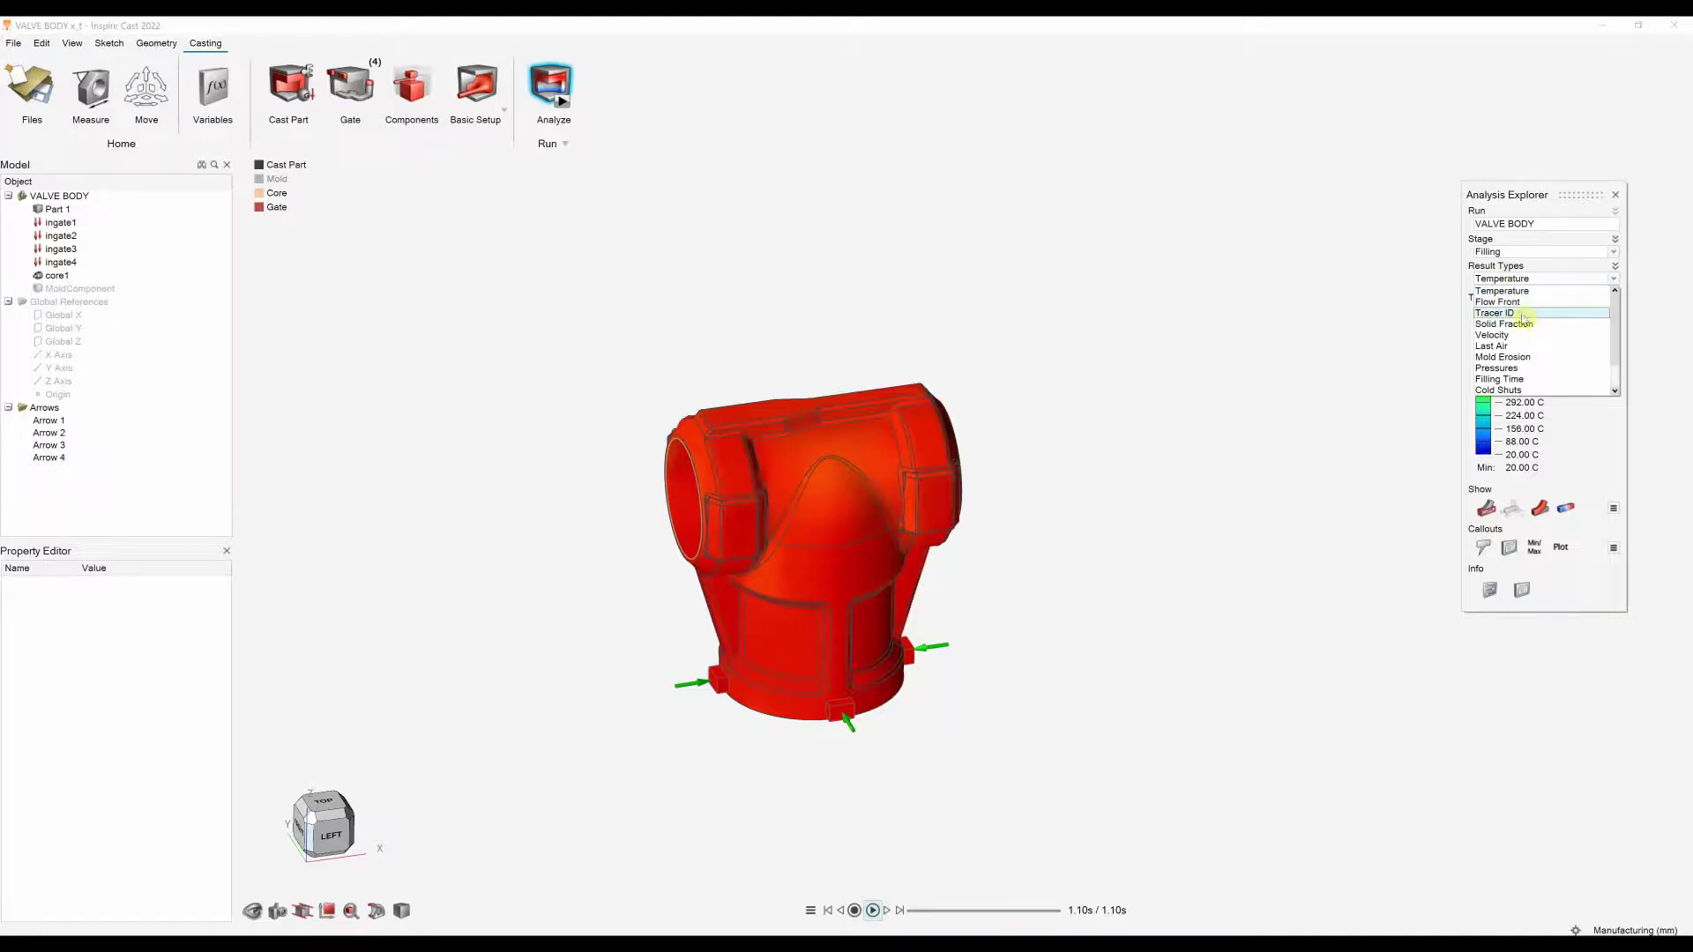
scroll(1524, 319, down, 1)
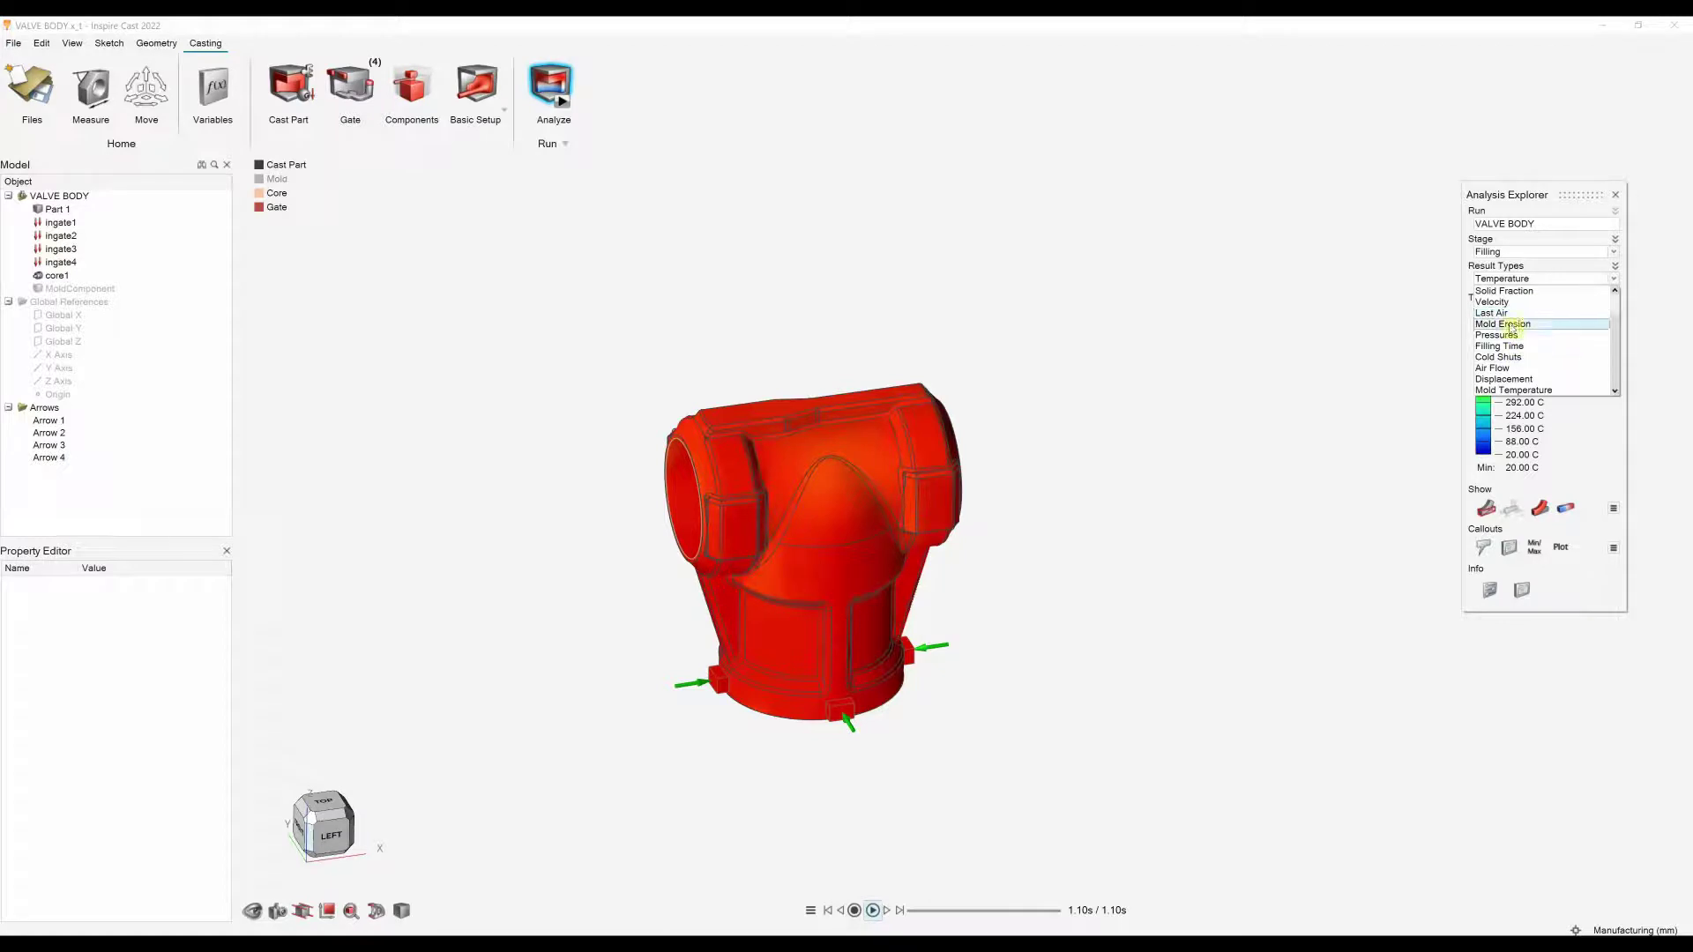
scroll(1510, 328, up, 1)
Switch the results to the Solidification stage and play the temperature animation from the start.
click(1523, 245)
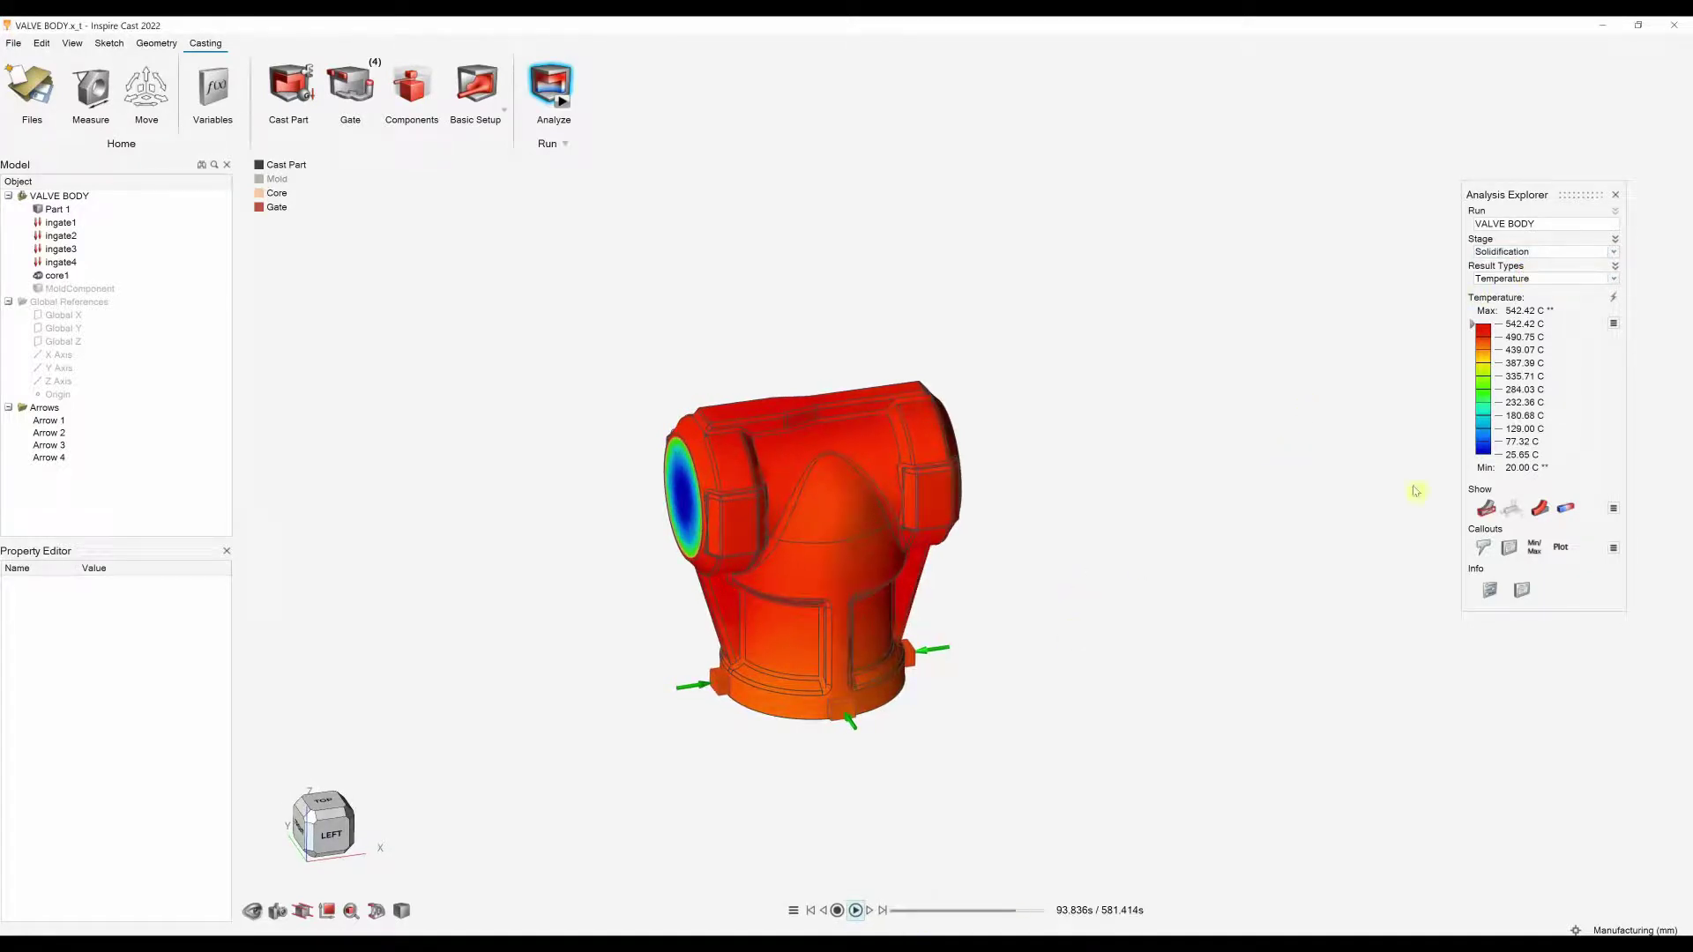
click(892, 910)
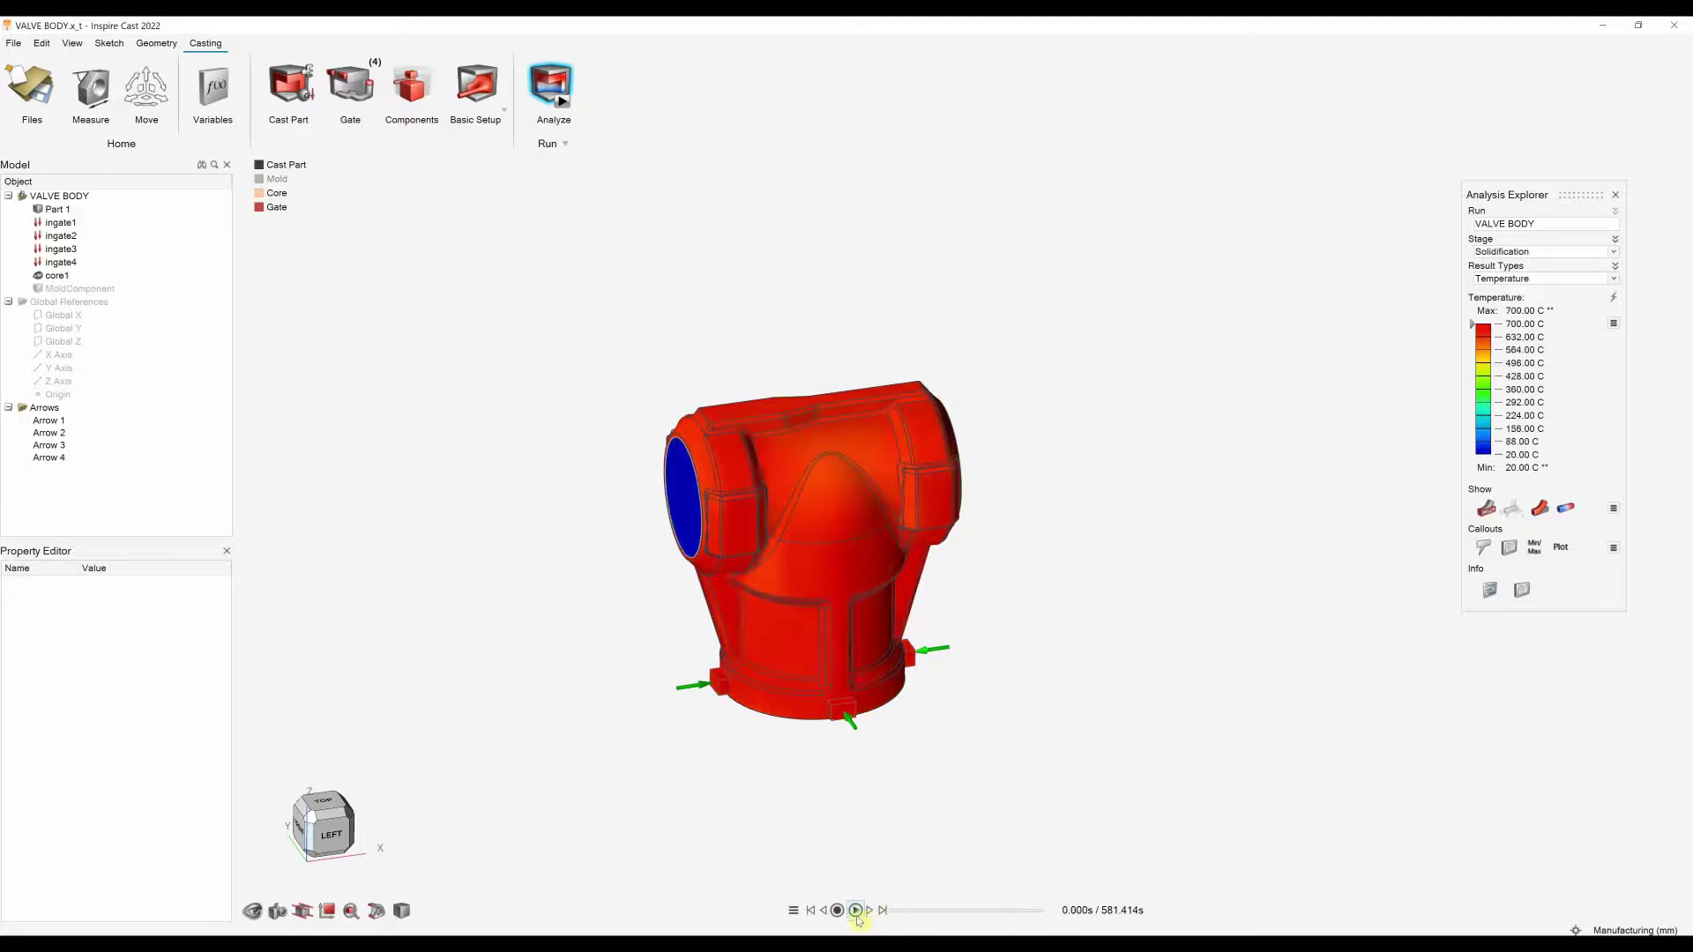
click(856, 911)
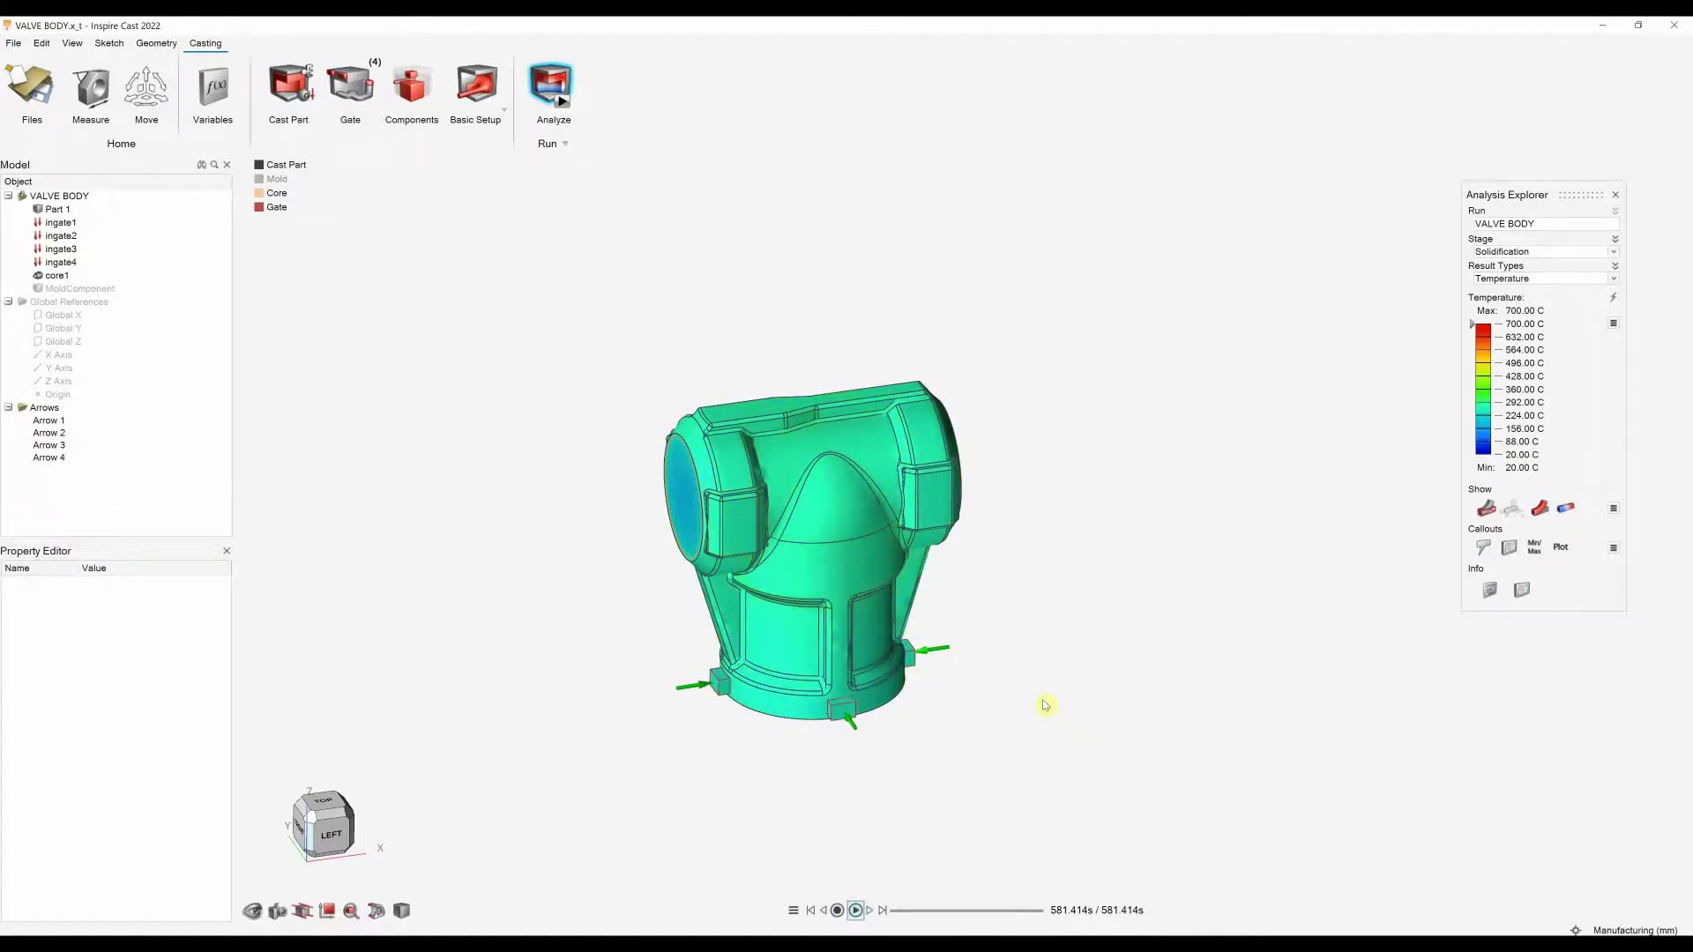
Show the Solid Fraction result for solidification and play its animation from the start.
click(1522, 279)
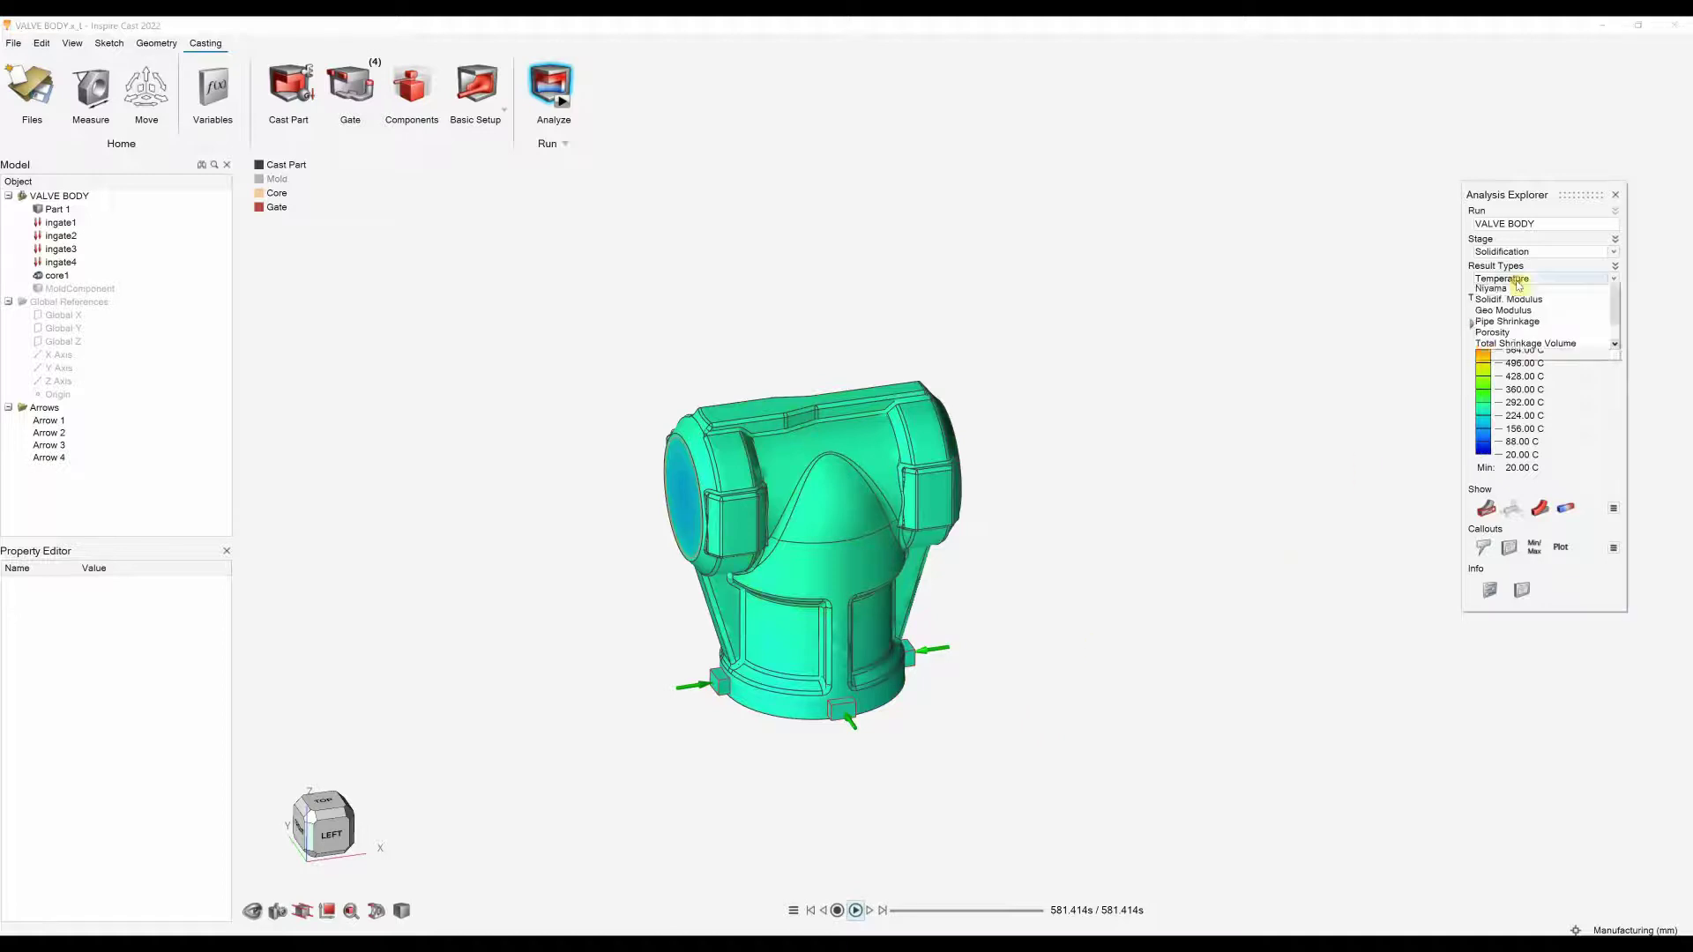
click(1515, 303)
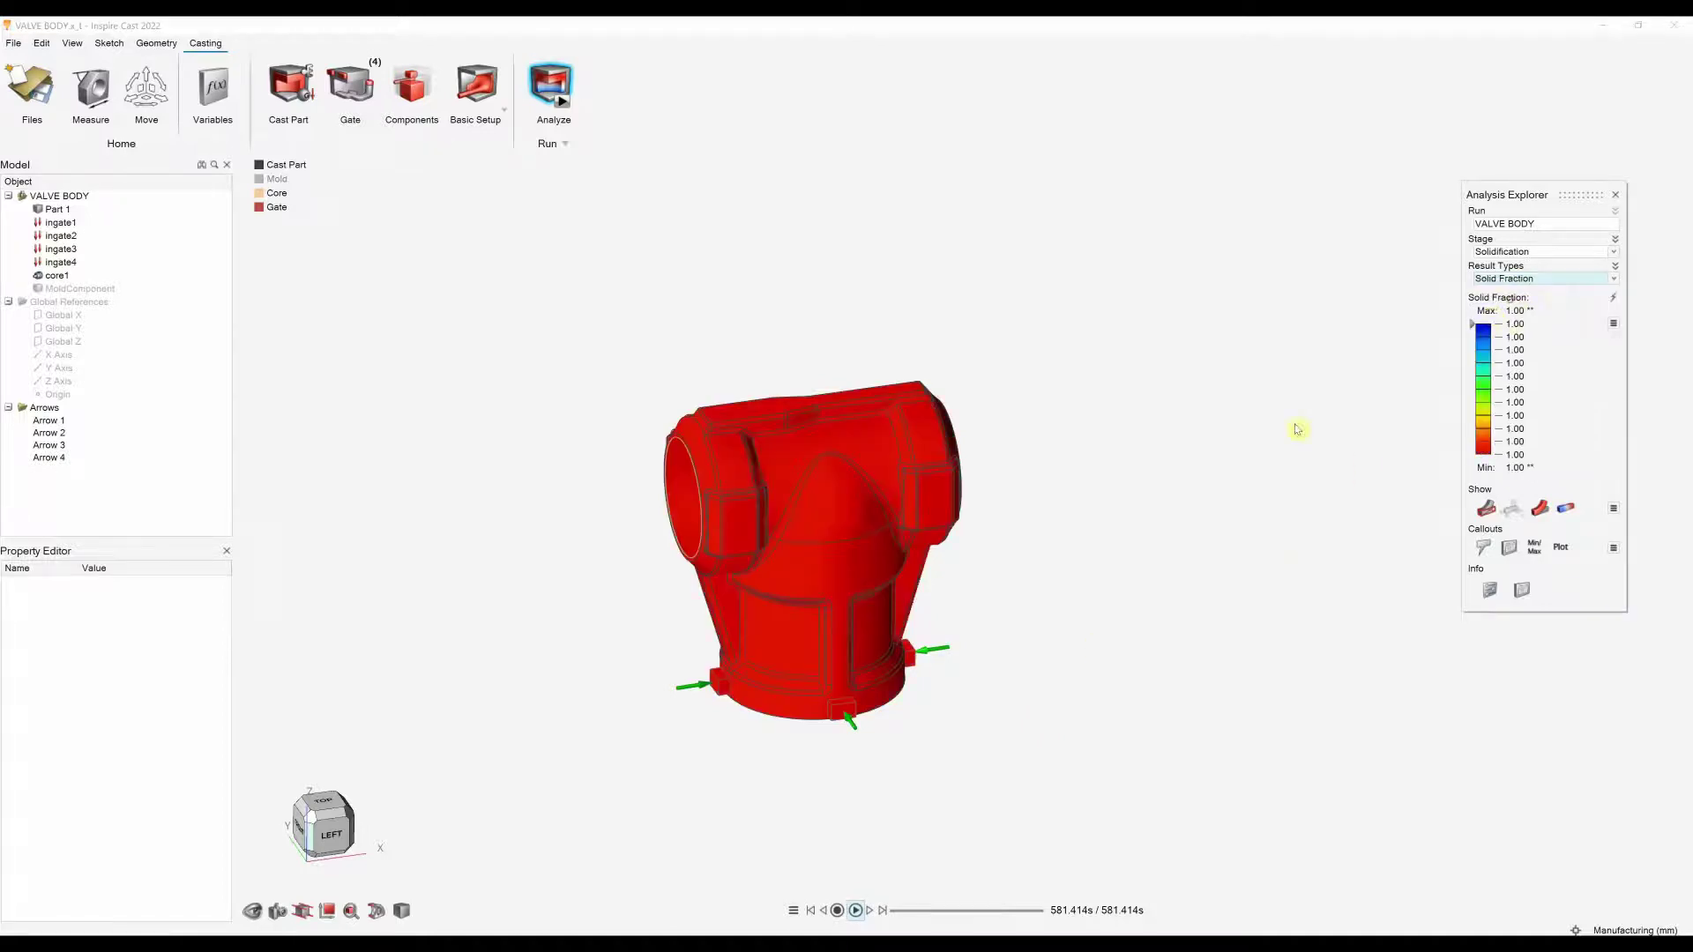
drag(1019, 906, 849, 911)
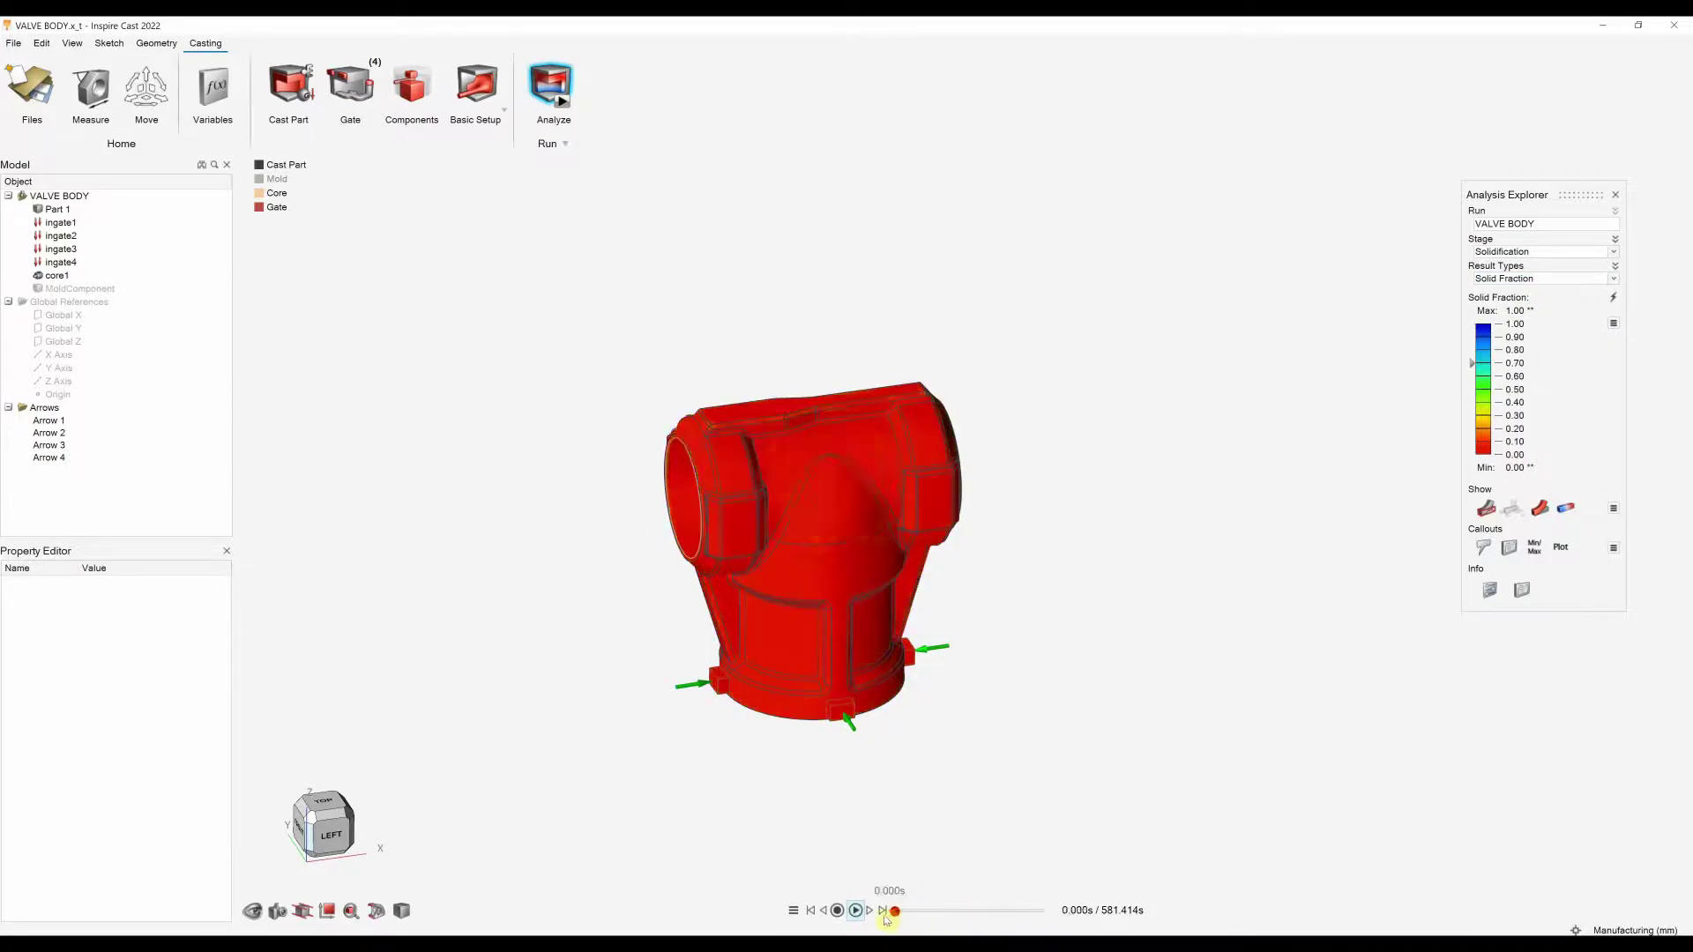
click(855, 911)
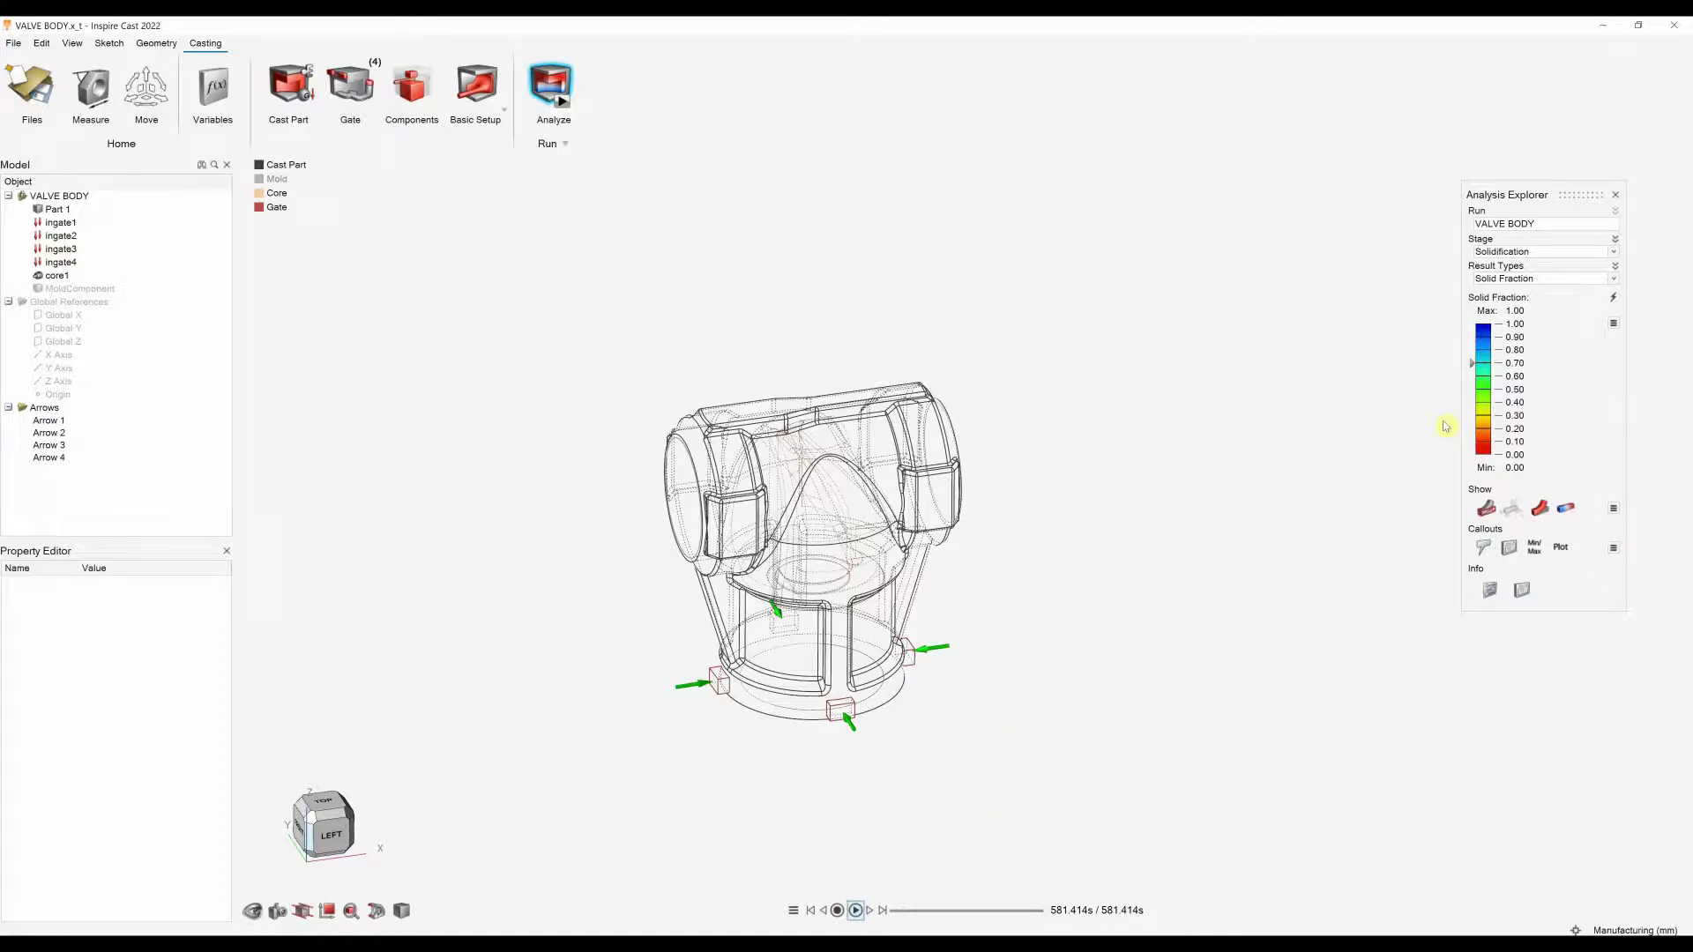
Examine the Porosity and Pipe Shrinkage results of the solidification stage around the valve body.
click(1530, 280)
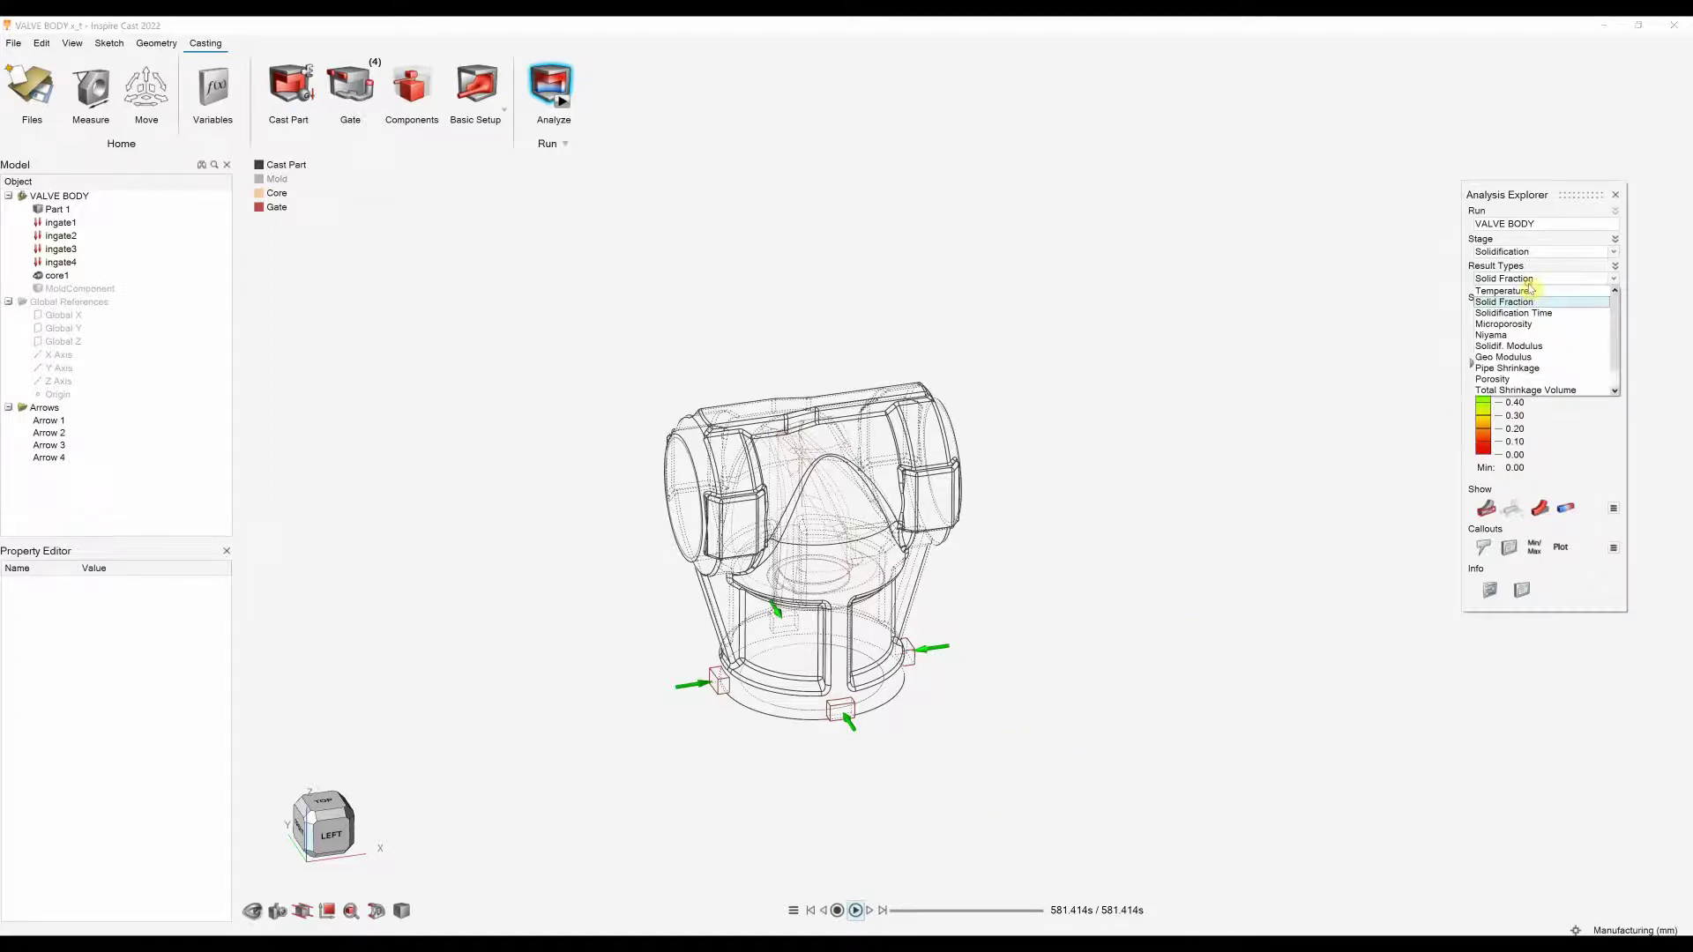
click(1497, 379)
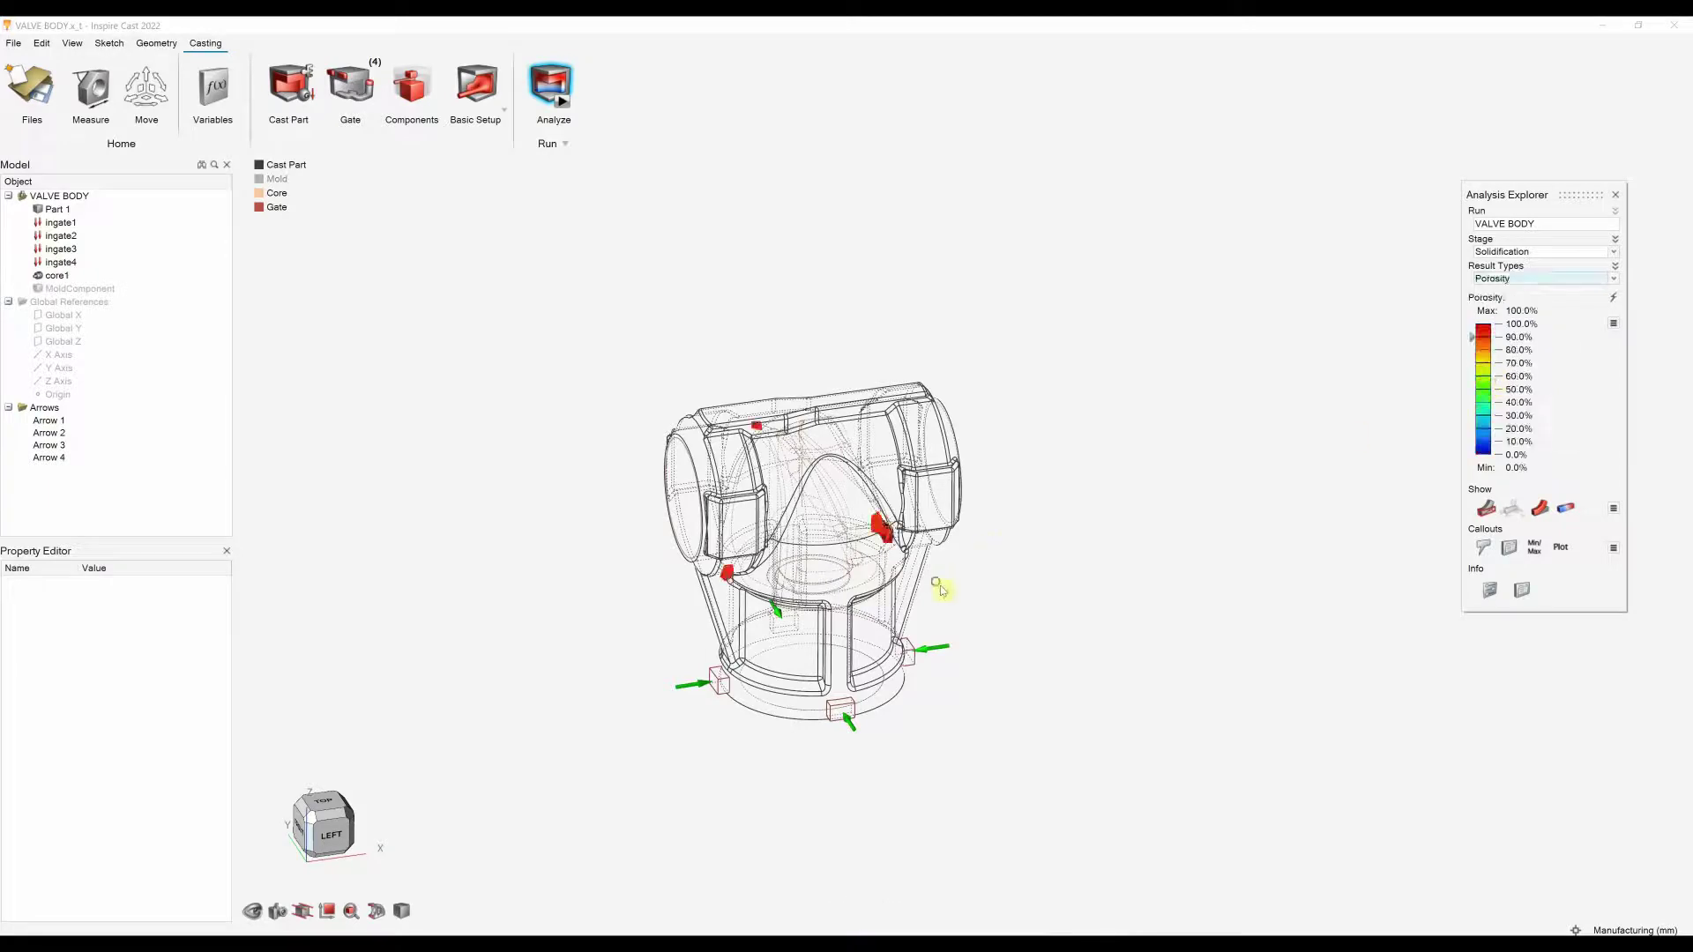
right_drag(942, 589, 777, 578)
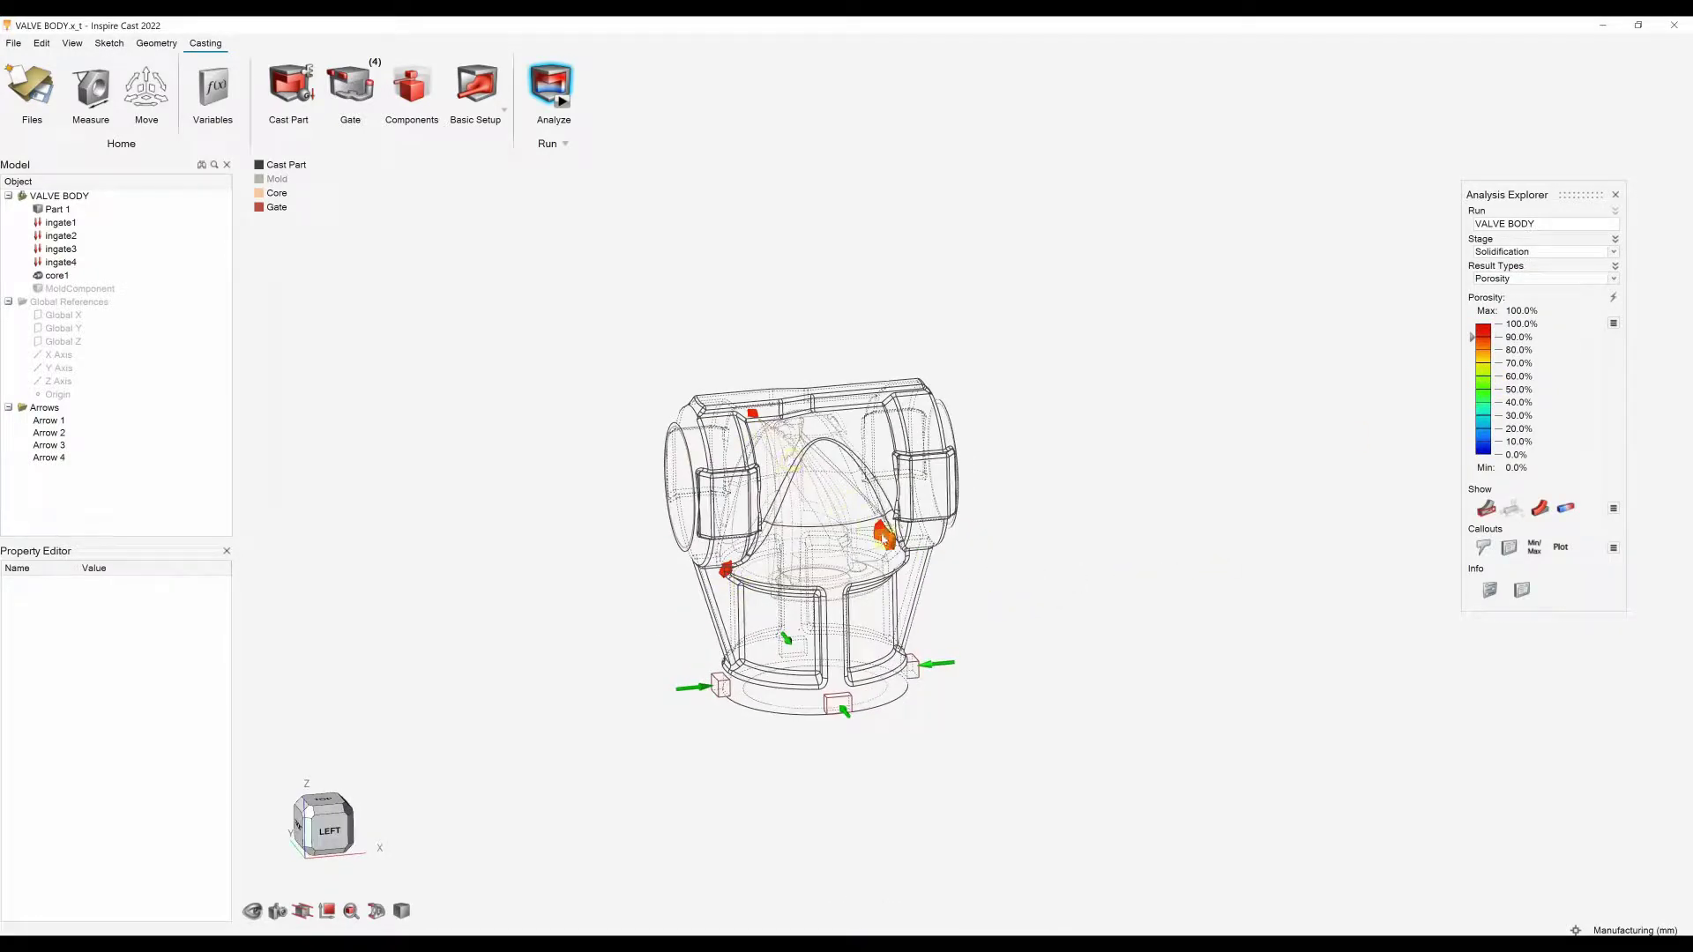
click(1508, 279)
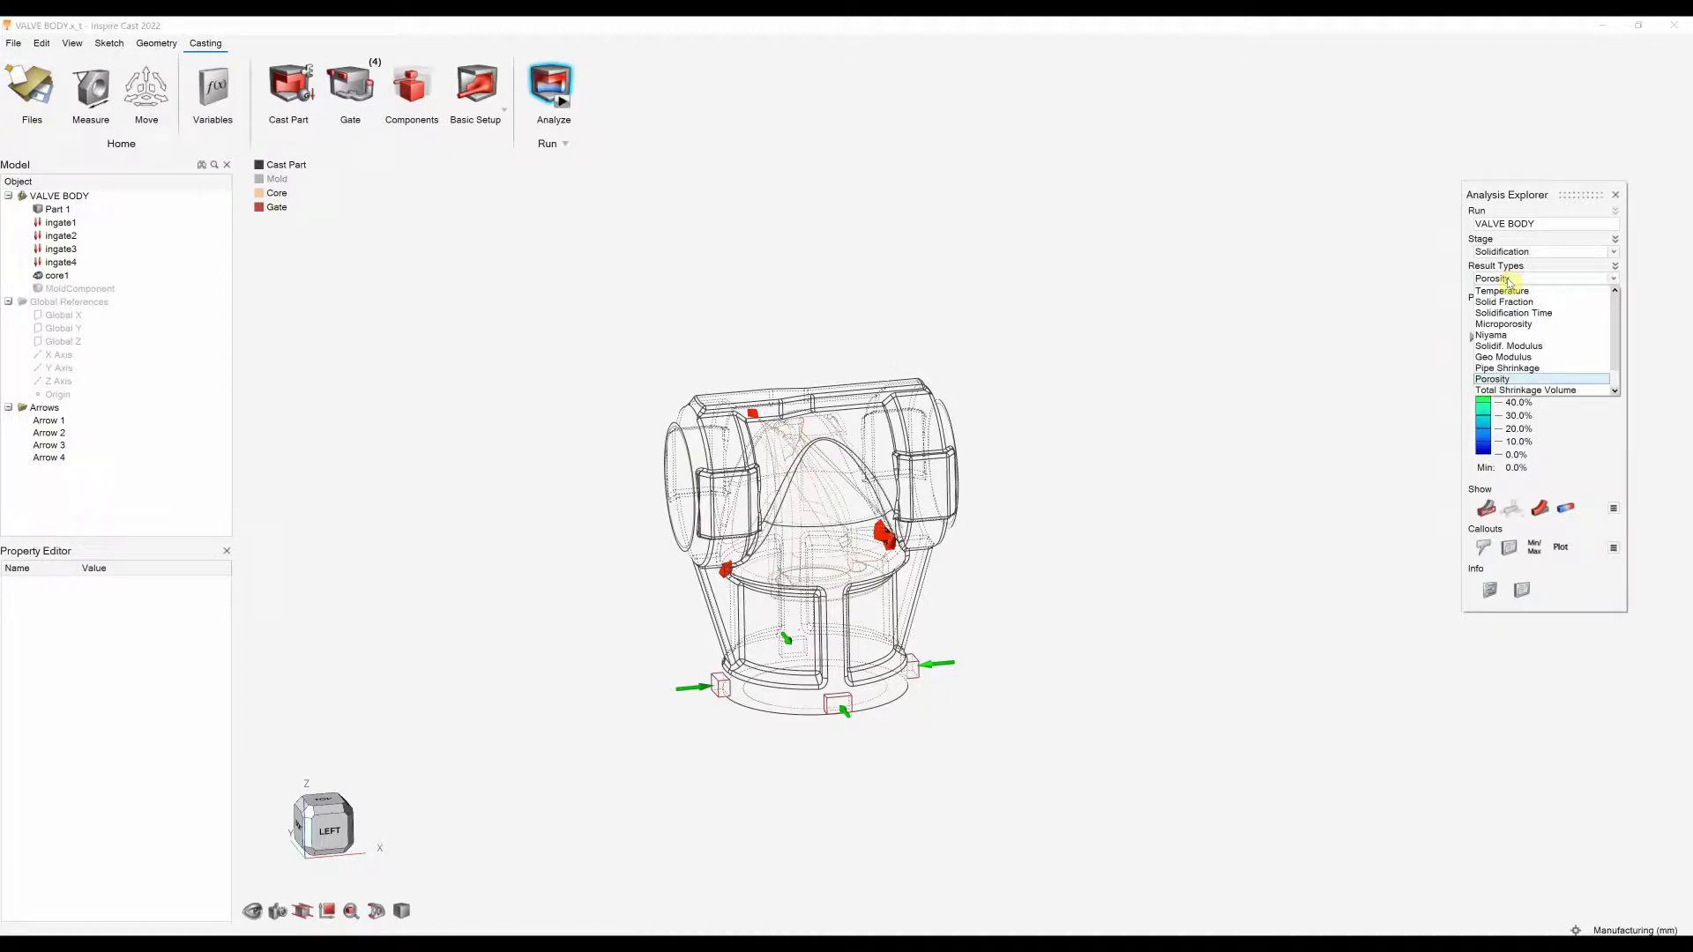
click(1507, 367)
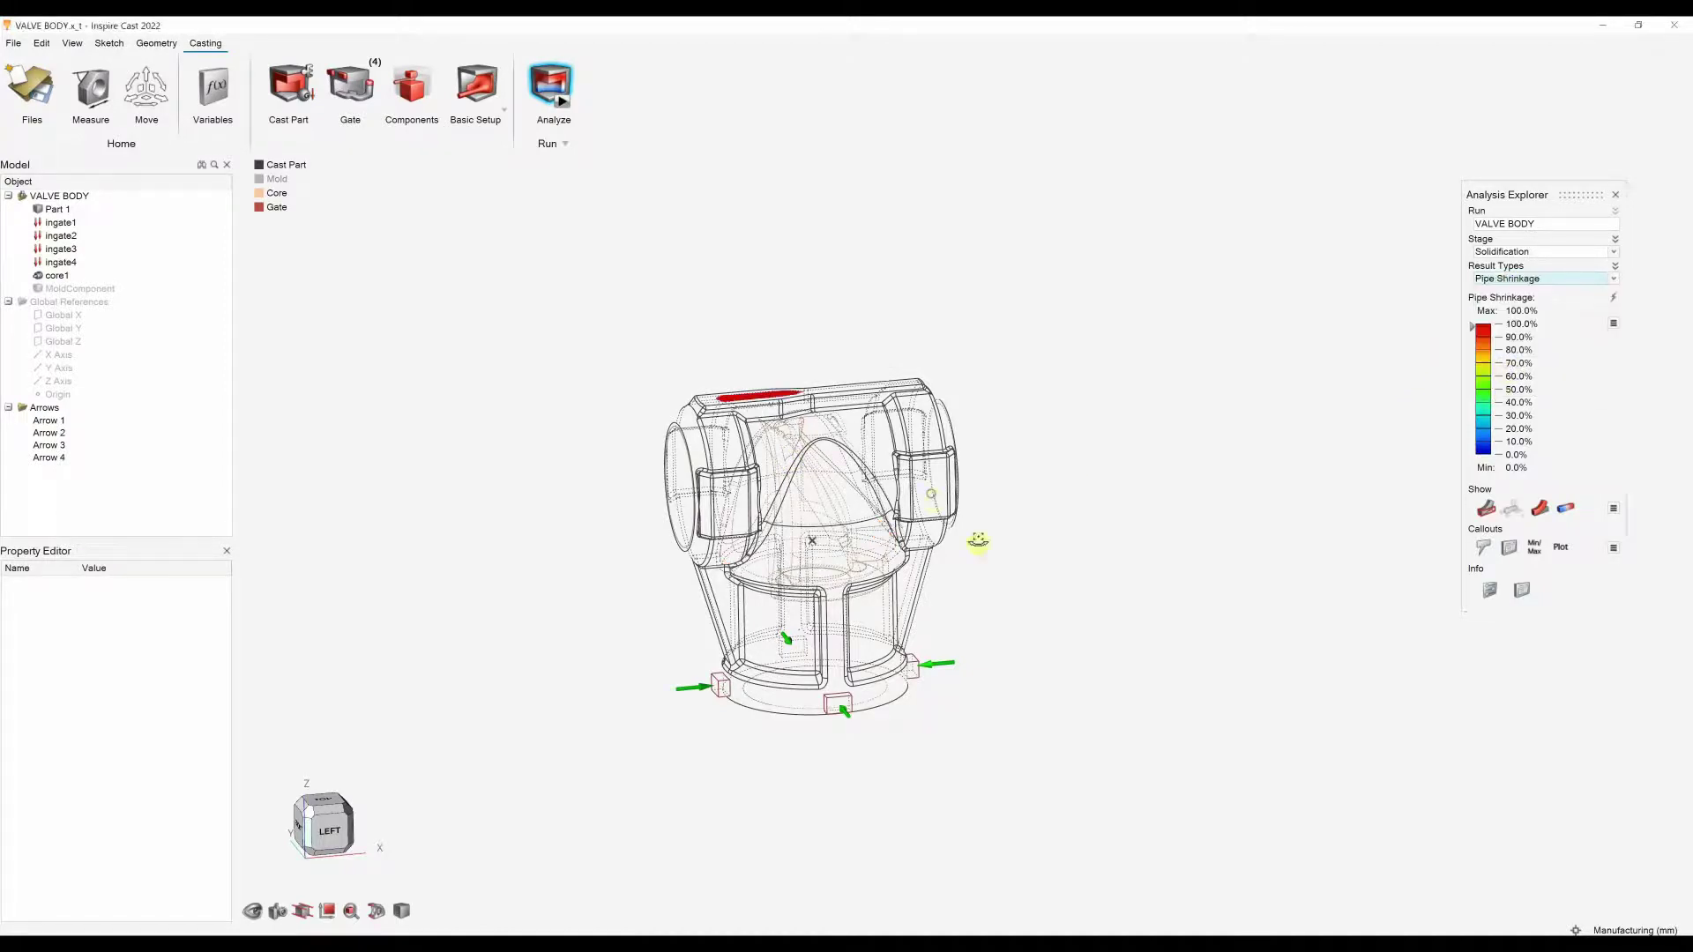
right_drag(978, 540, 1006, 506)
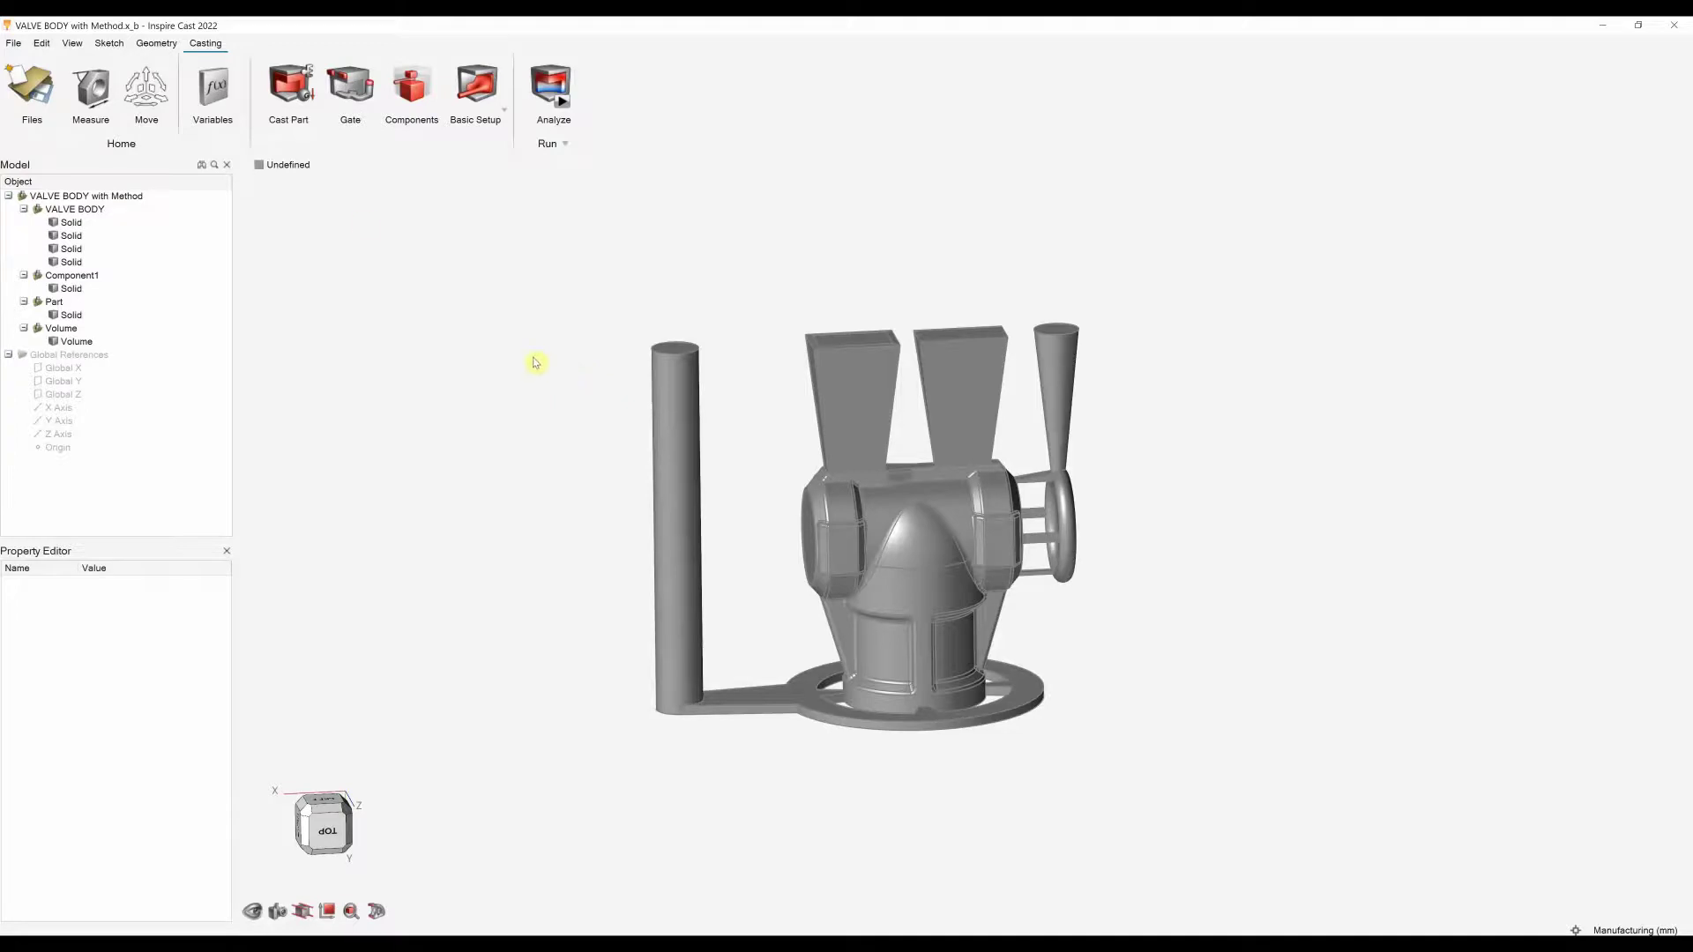
Designate the valve body in the VALVE BODY with Method model as the Aluminium AC-46000 cast part with a temperature of 700 C.
click(286, 84)
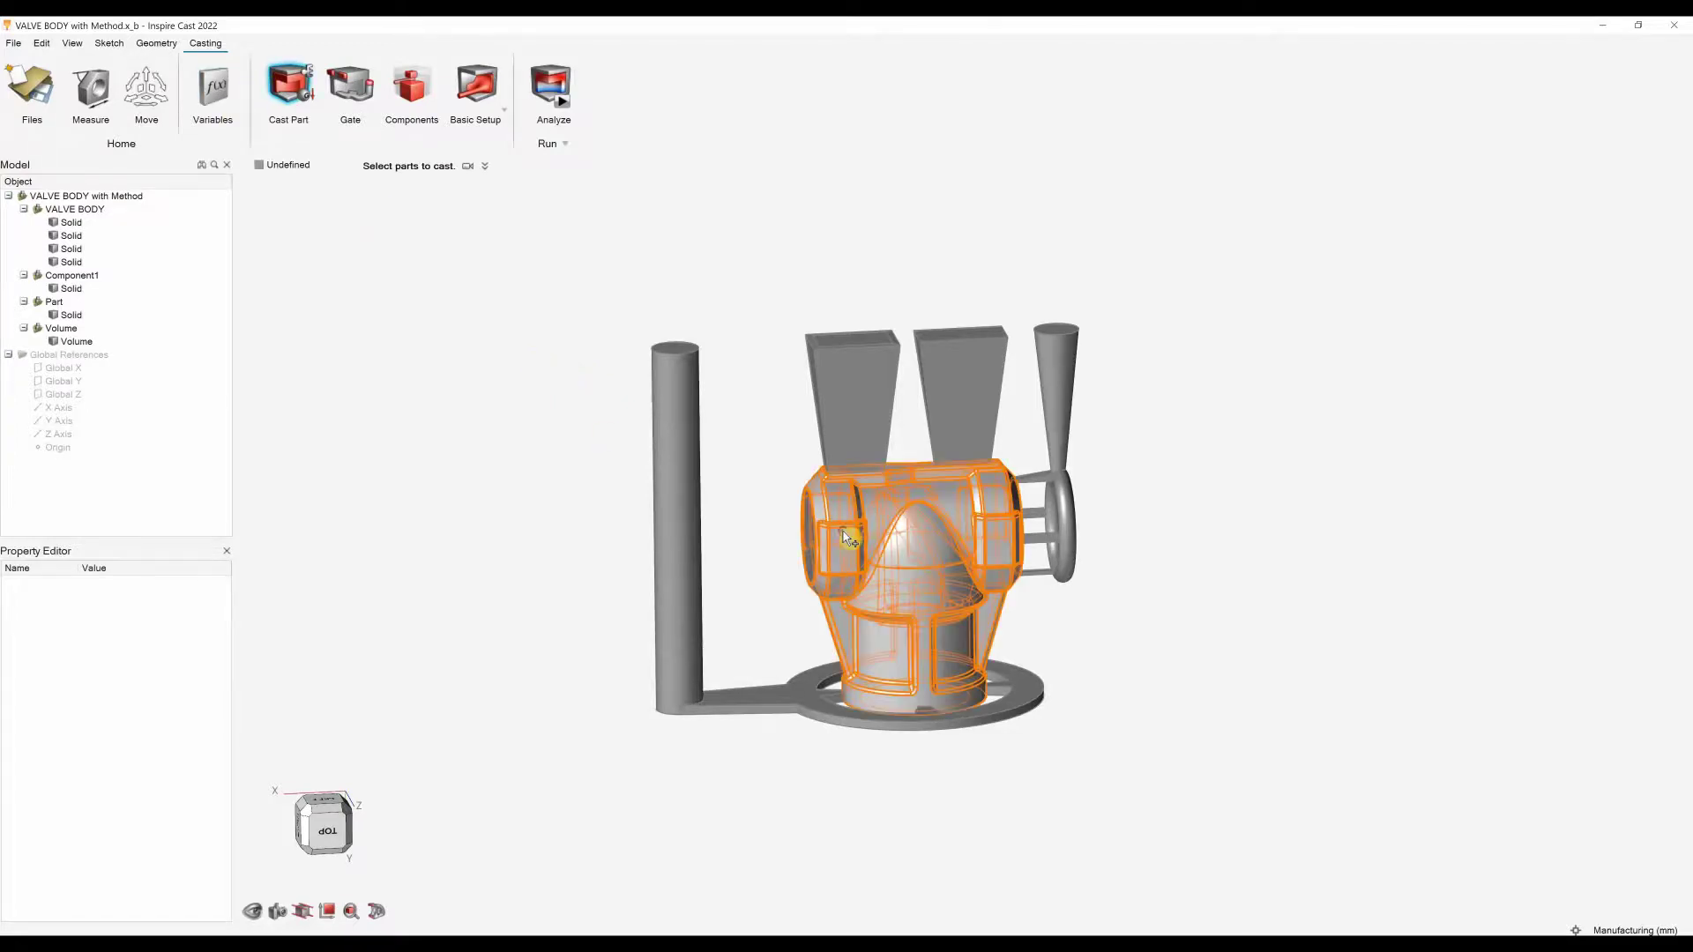
click(821, 578)
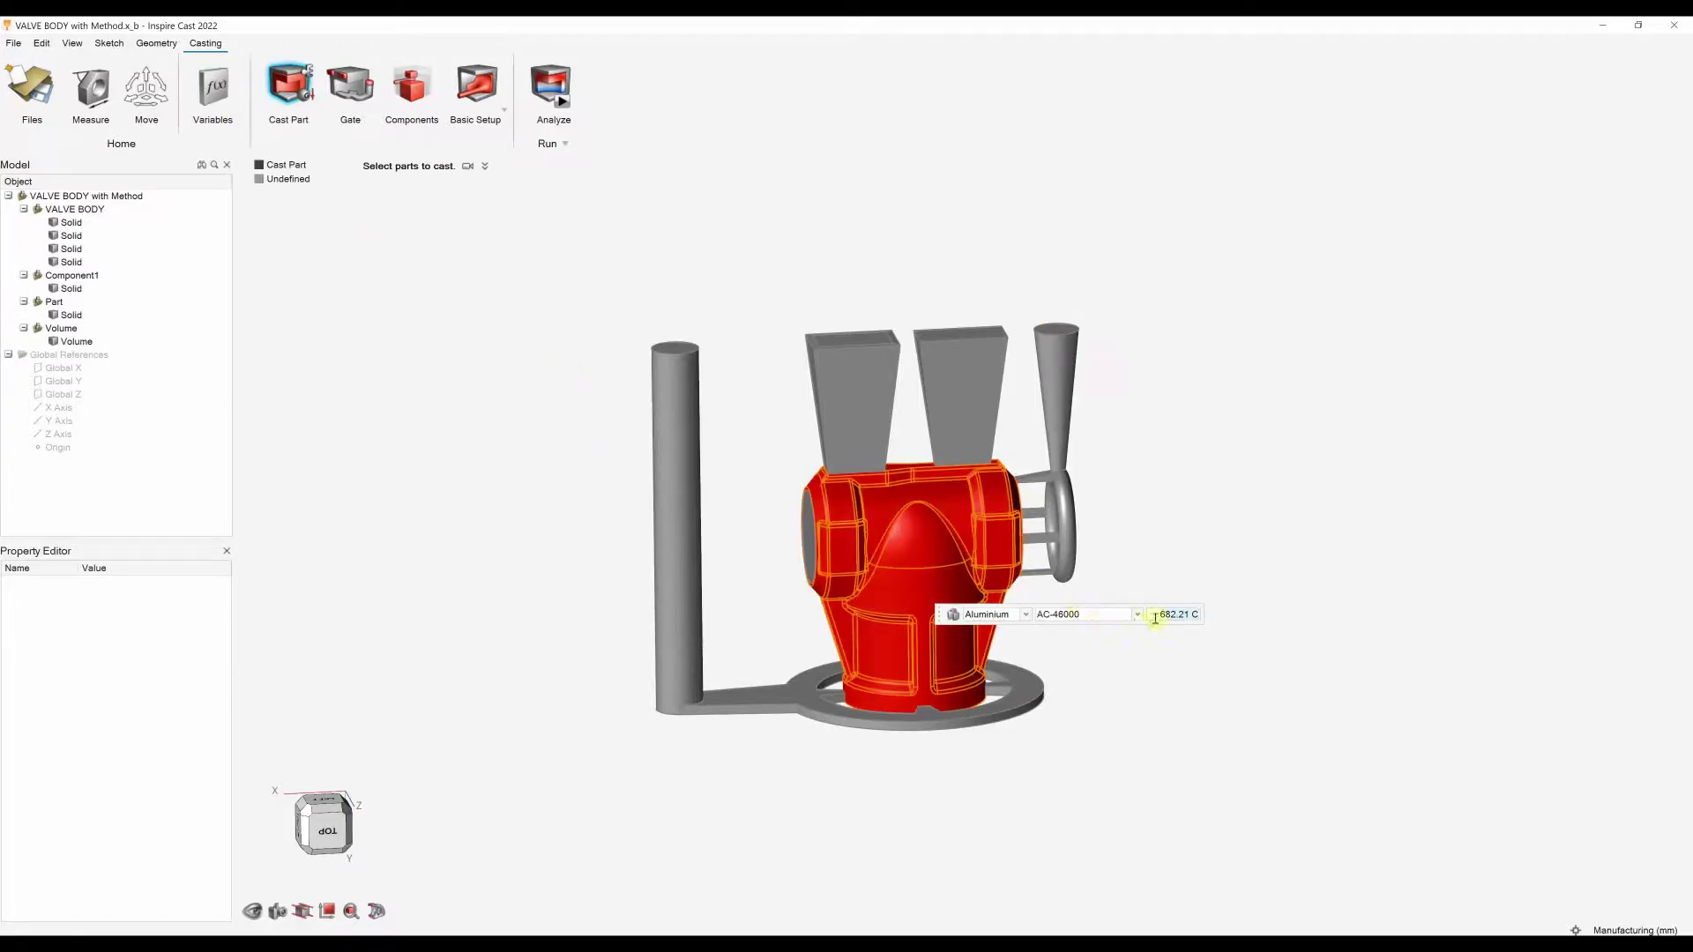
text(700)
key(Return)
key(Escape)
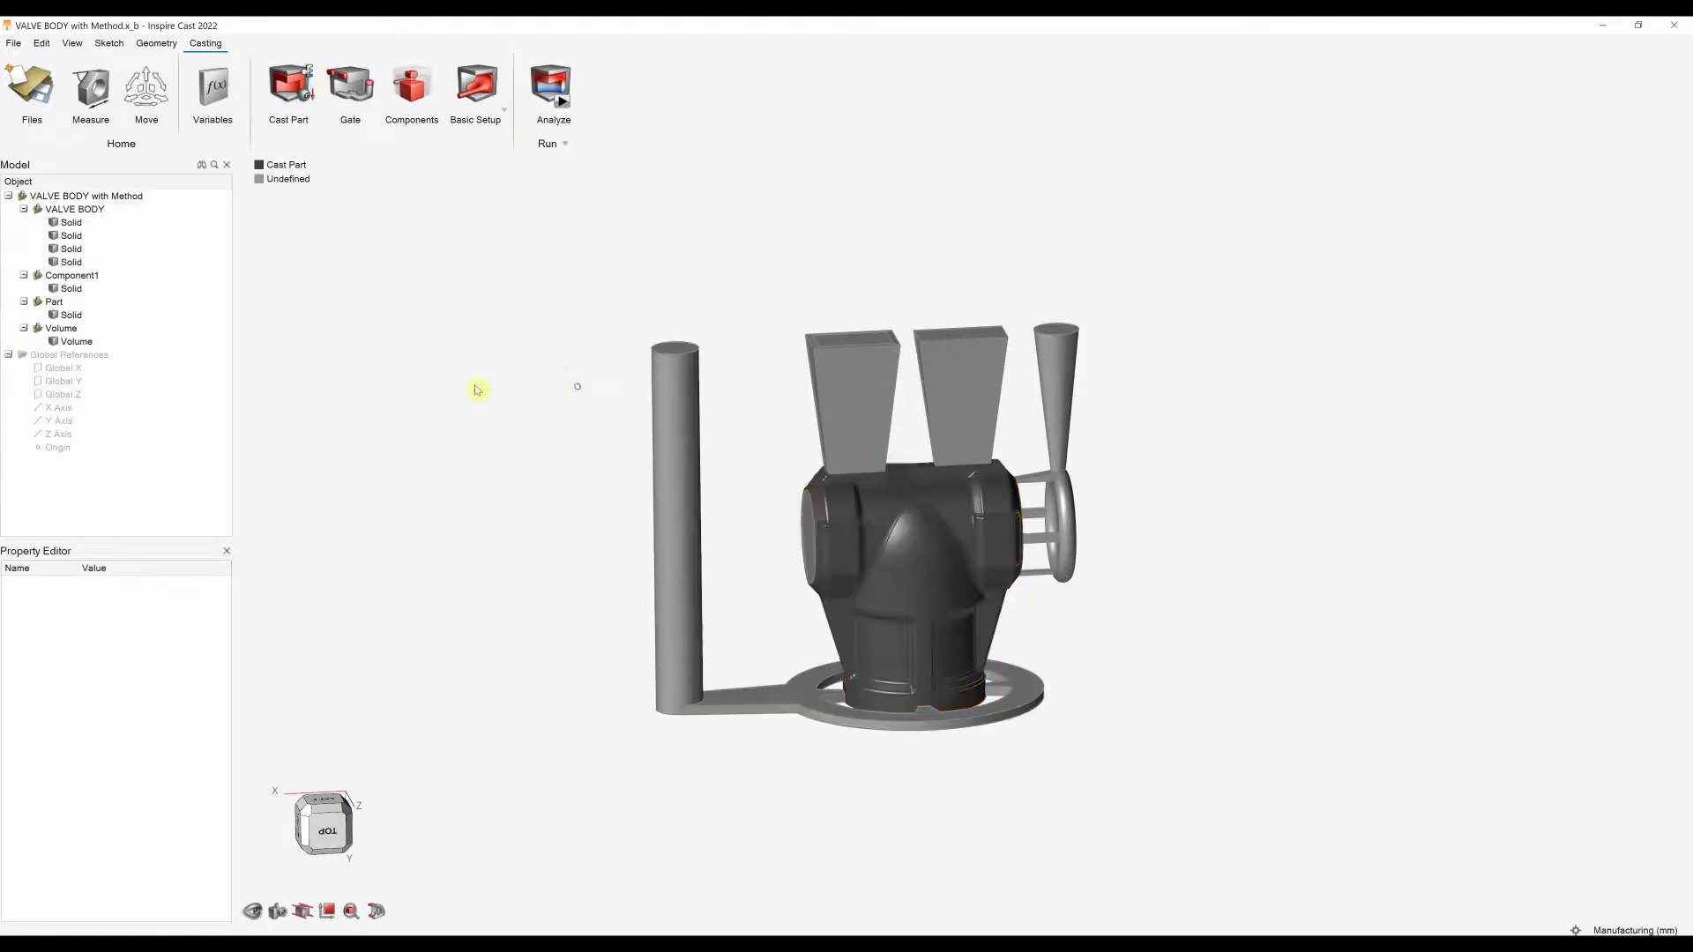
Set the gravity direction to point vertically down toward the runner's base.
click(305, 93)
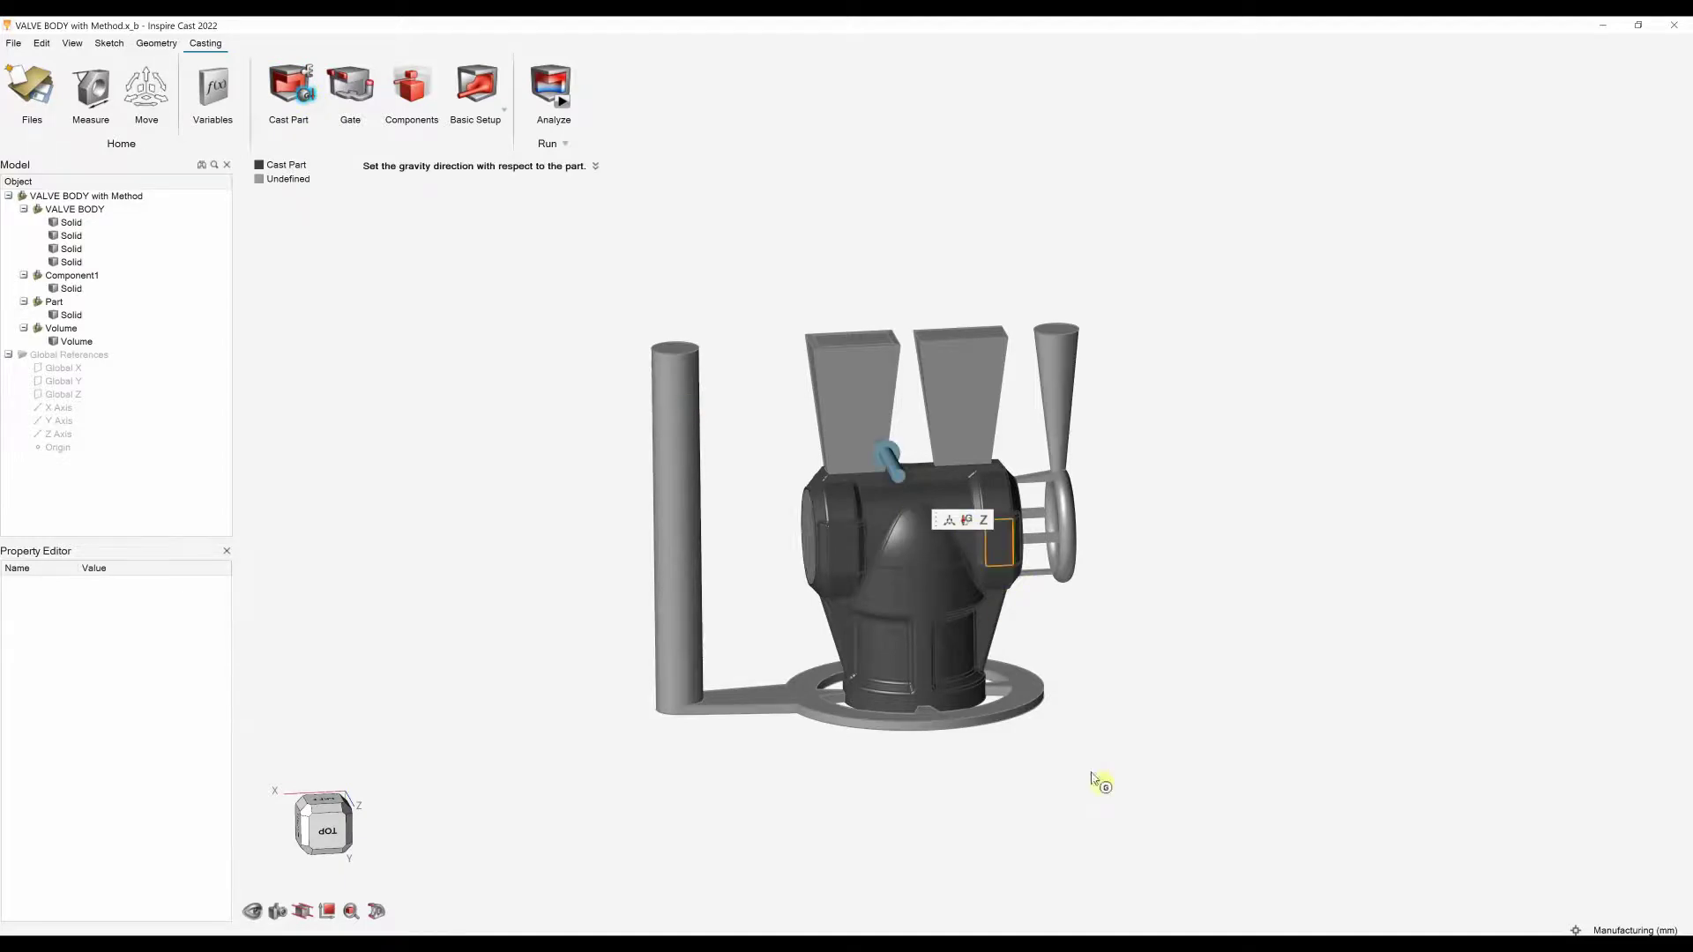
right_drag(1098, 784, 1134, 673)
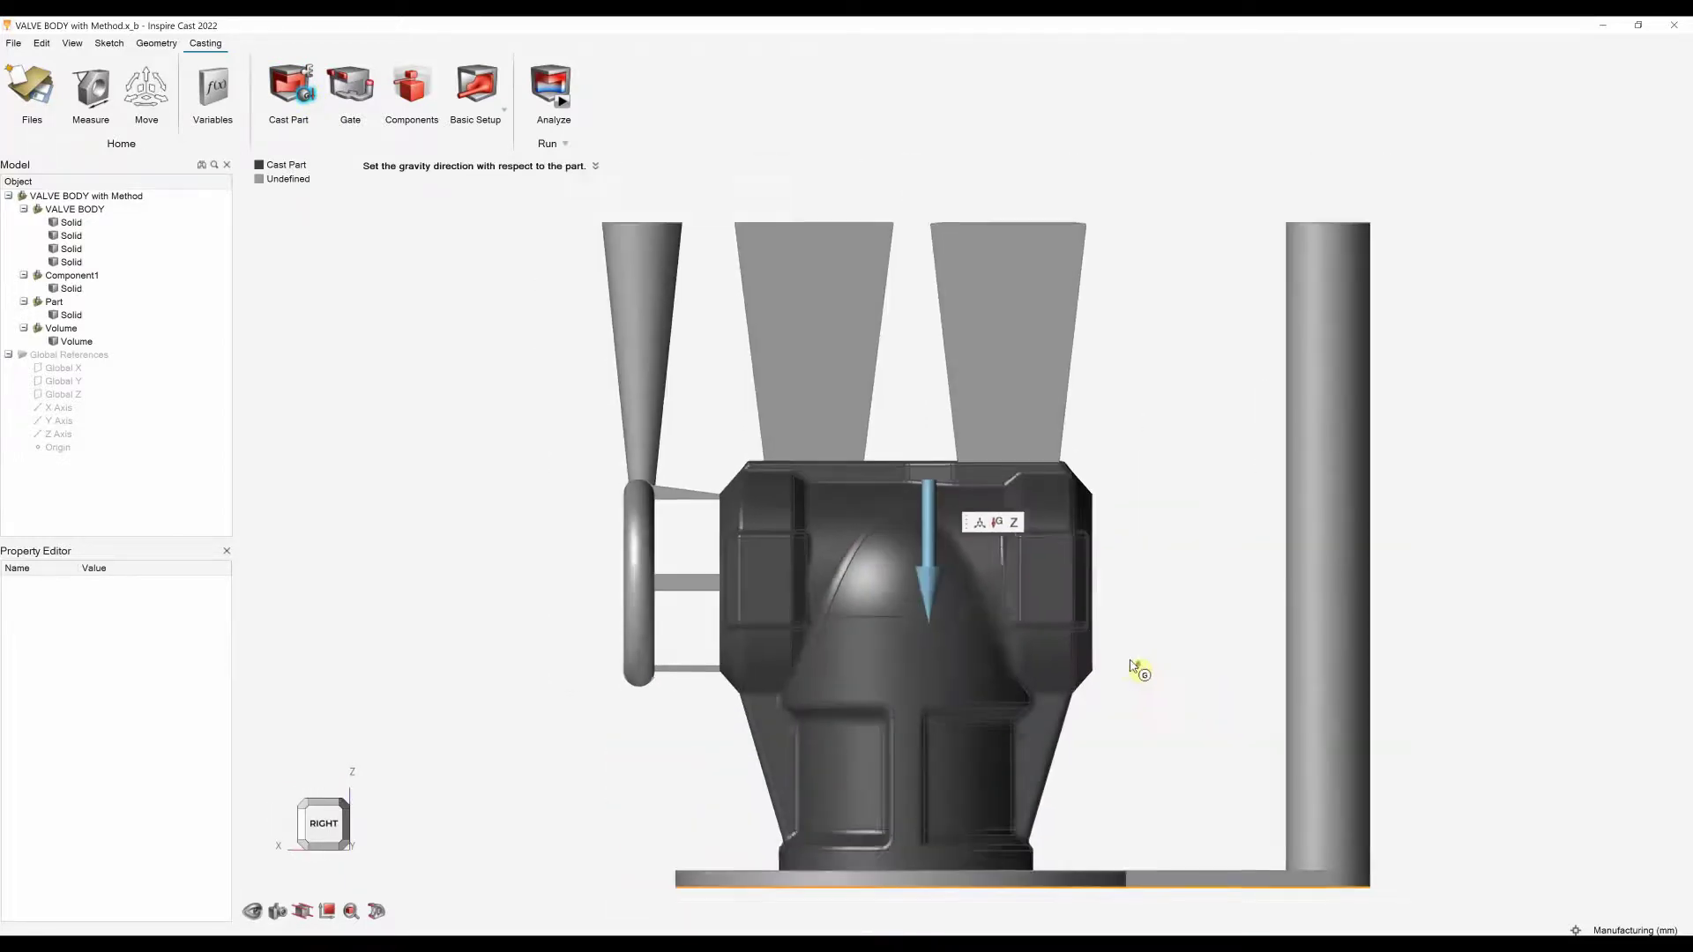
right_drag(516, 621, 706, 673)
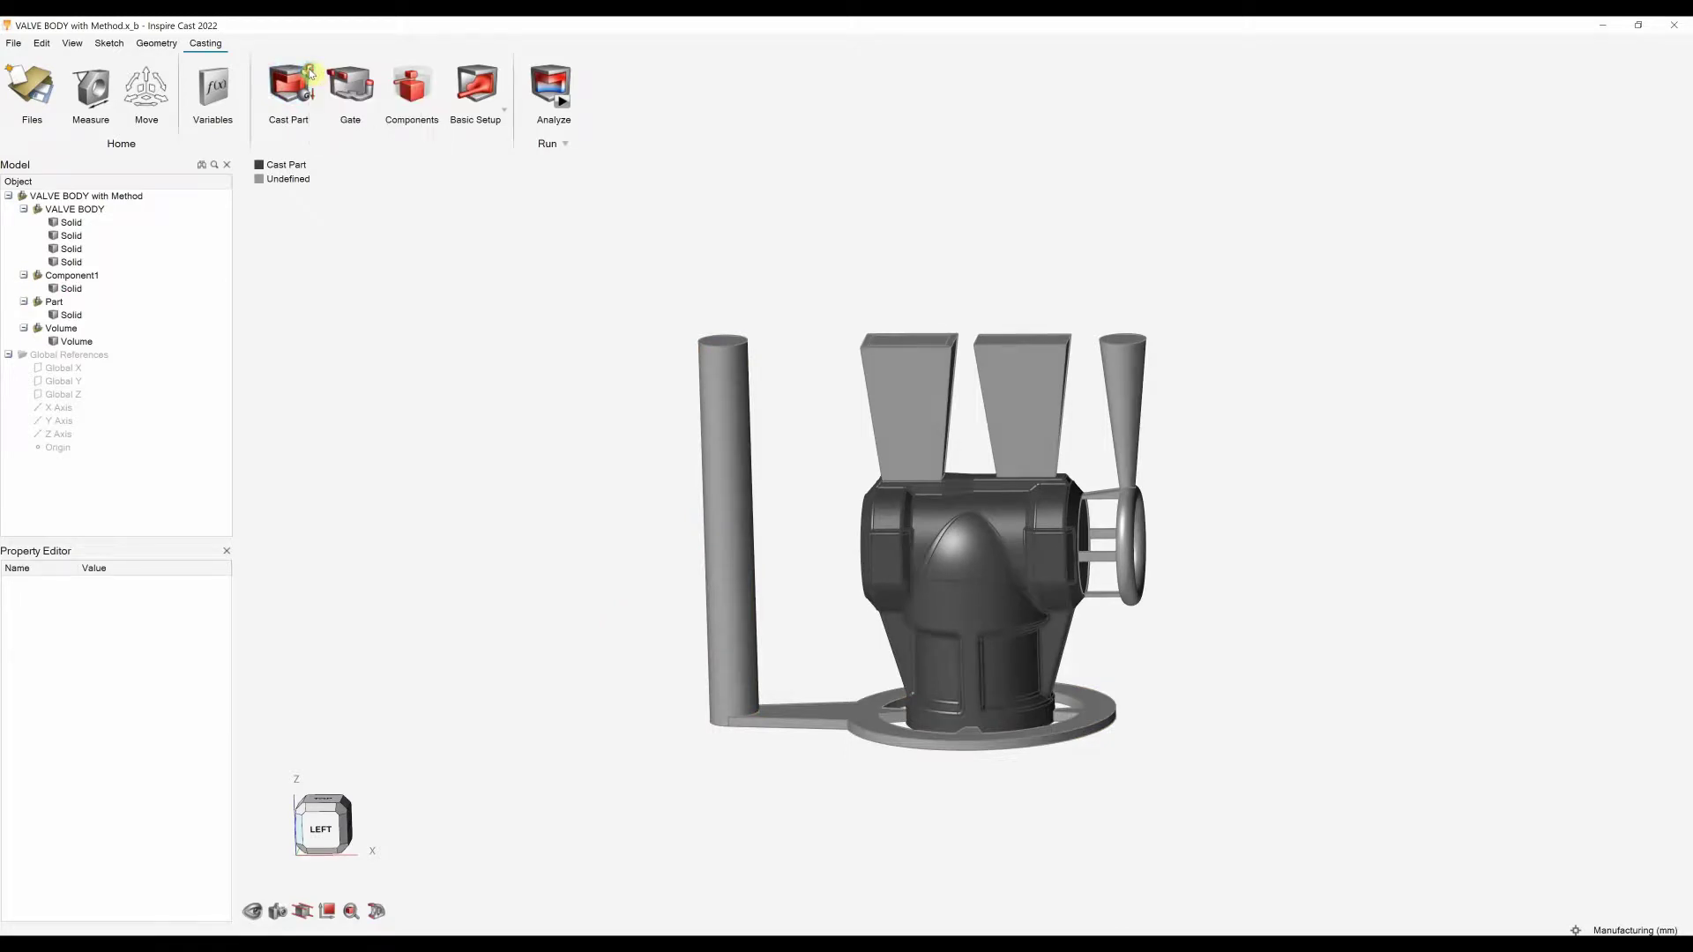
Designate the tall sprue with its ring-shaped runner as the runner system.
click(310, 74)
click(721, 432)
click(730, 451)
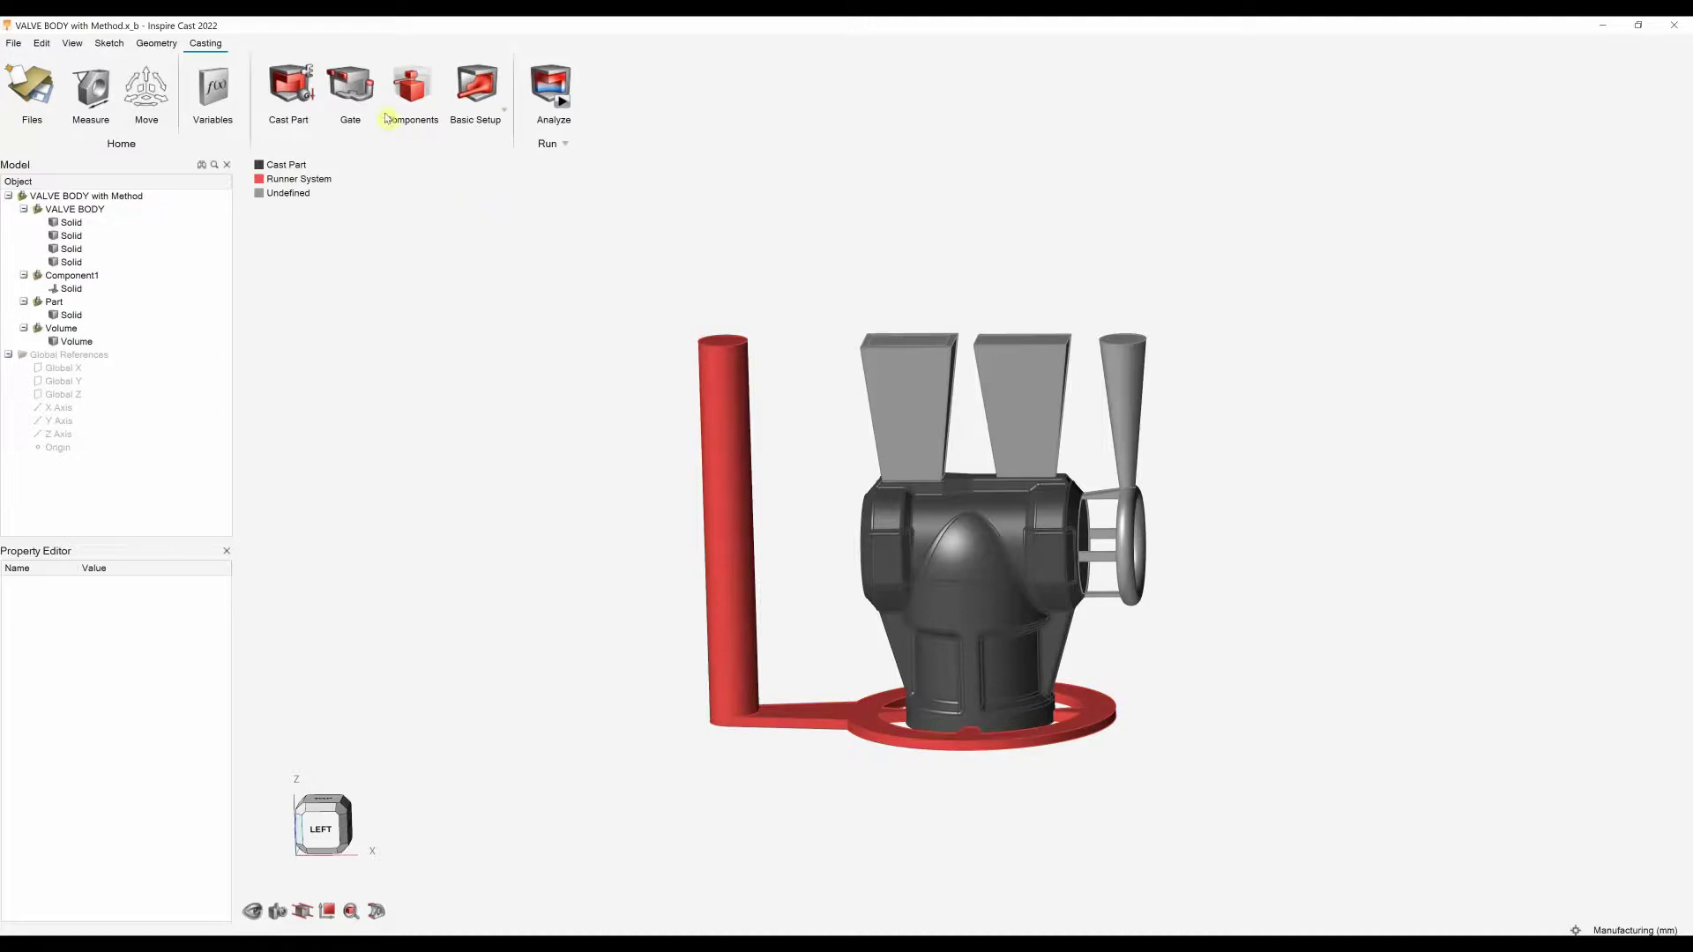
Create an ingate with a 7 mm radius on the top face of the tall sprue.
click(351, 86)
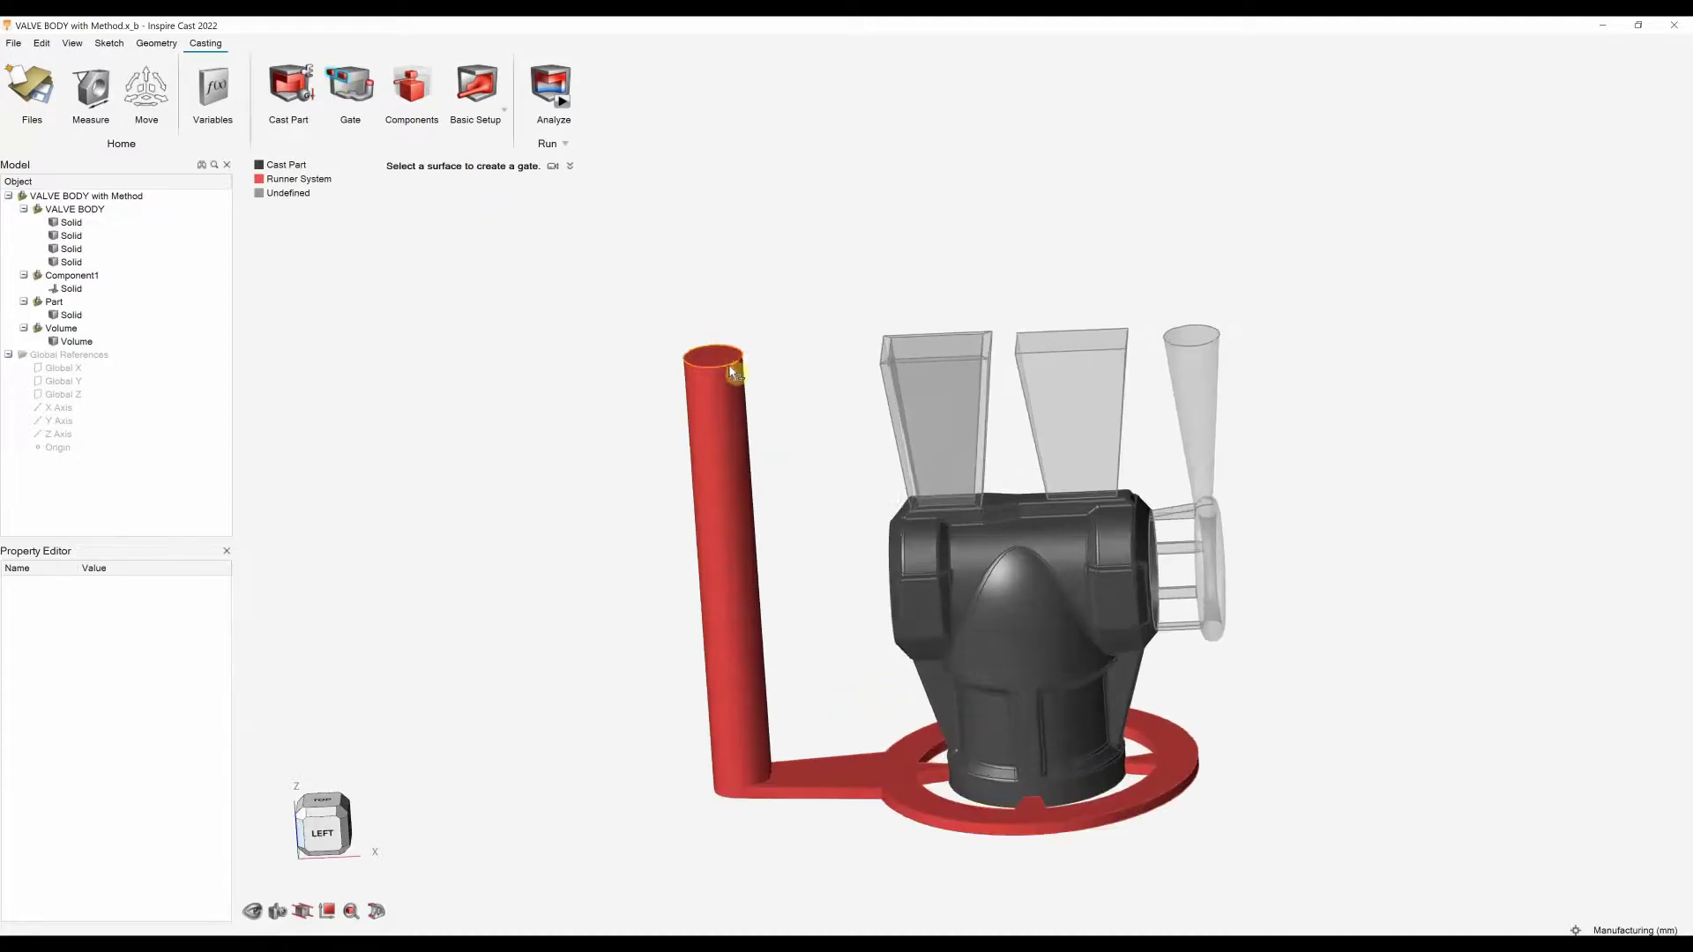
scroll(732, 372, up, 3)
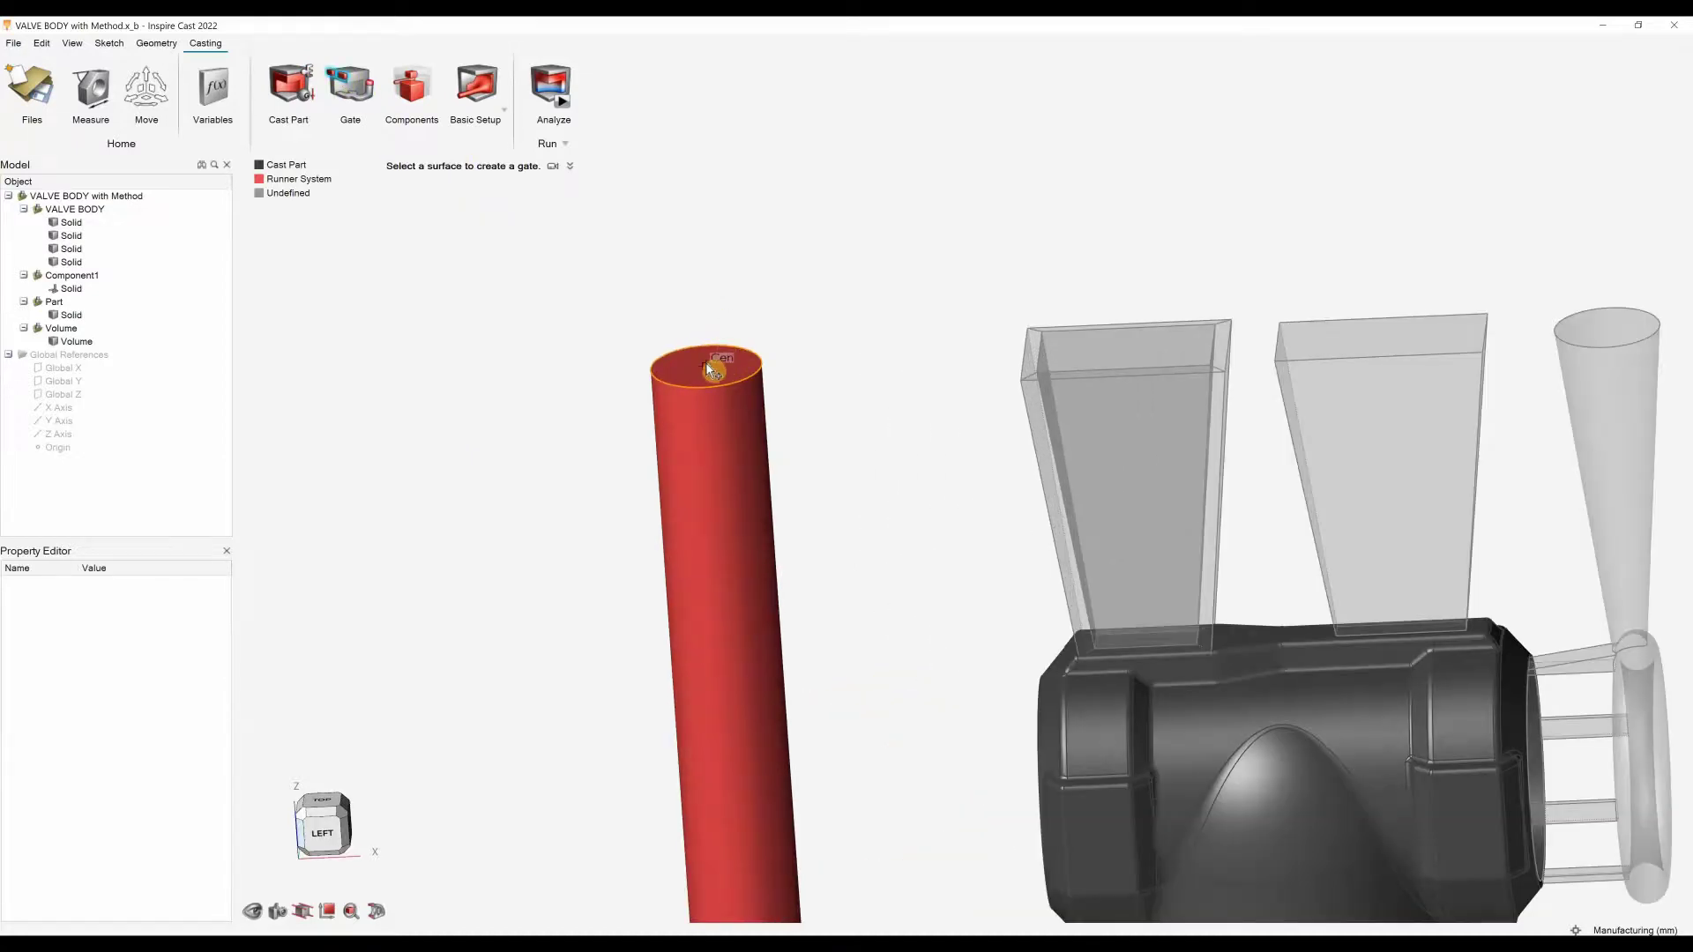
scroll(713, 368, up, 2)
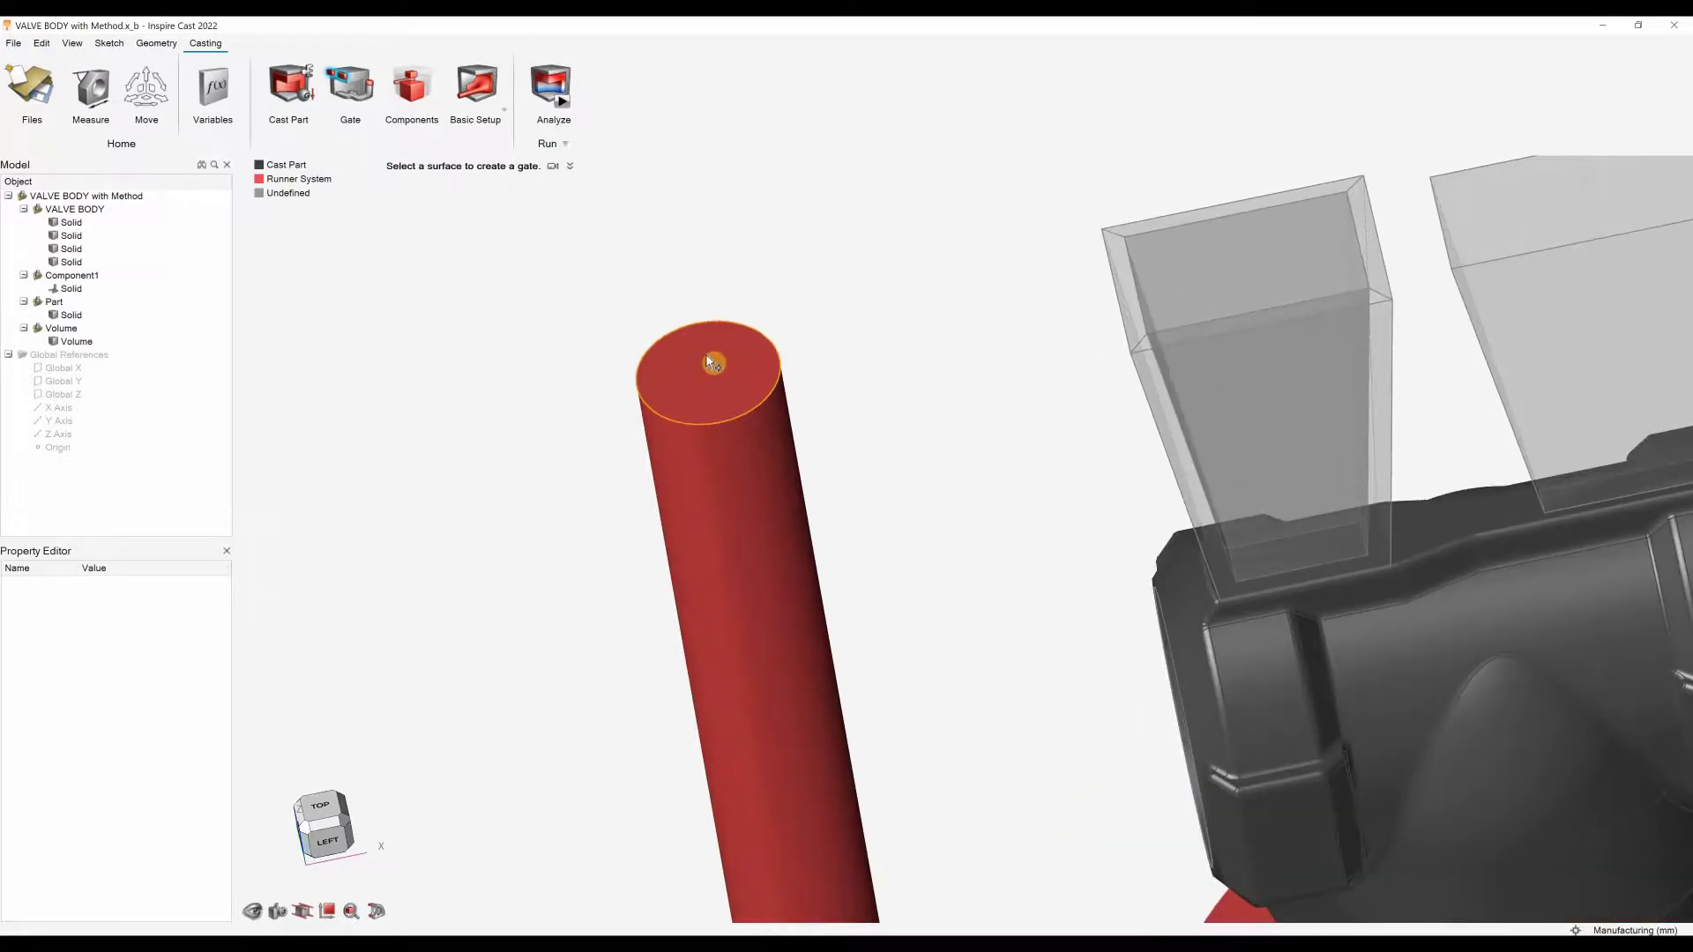
click(712, 363)
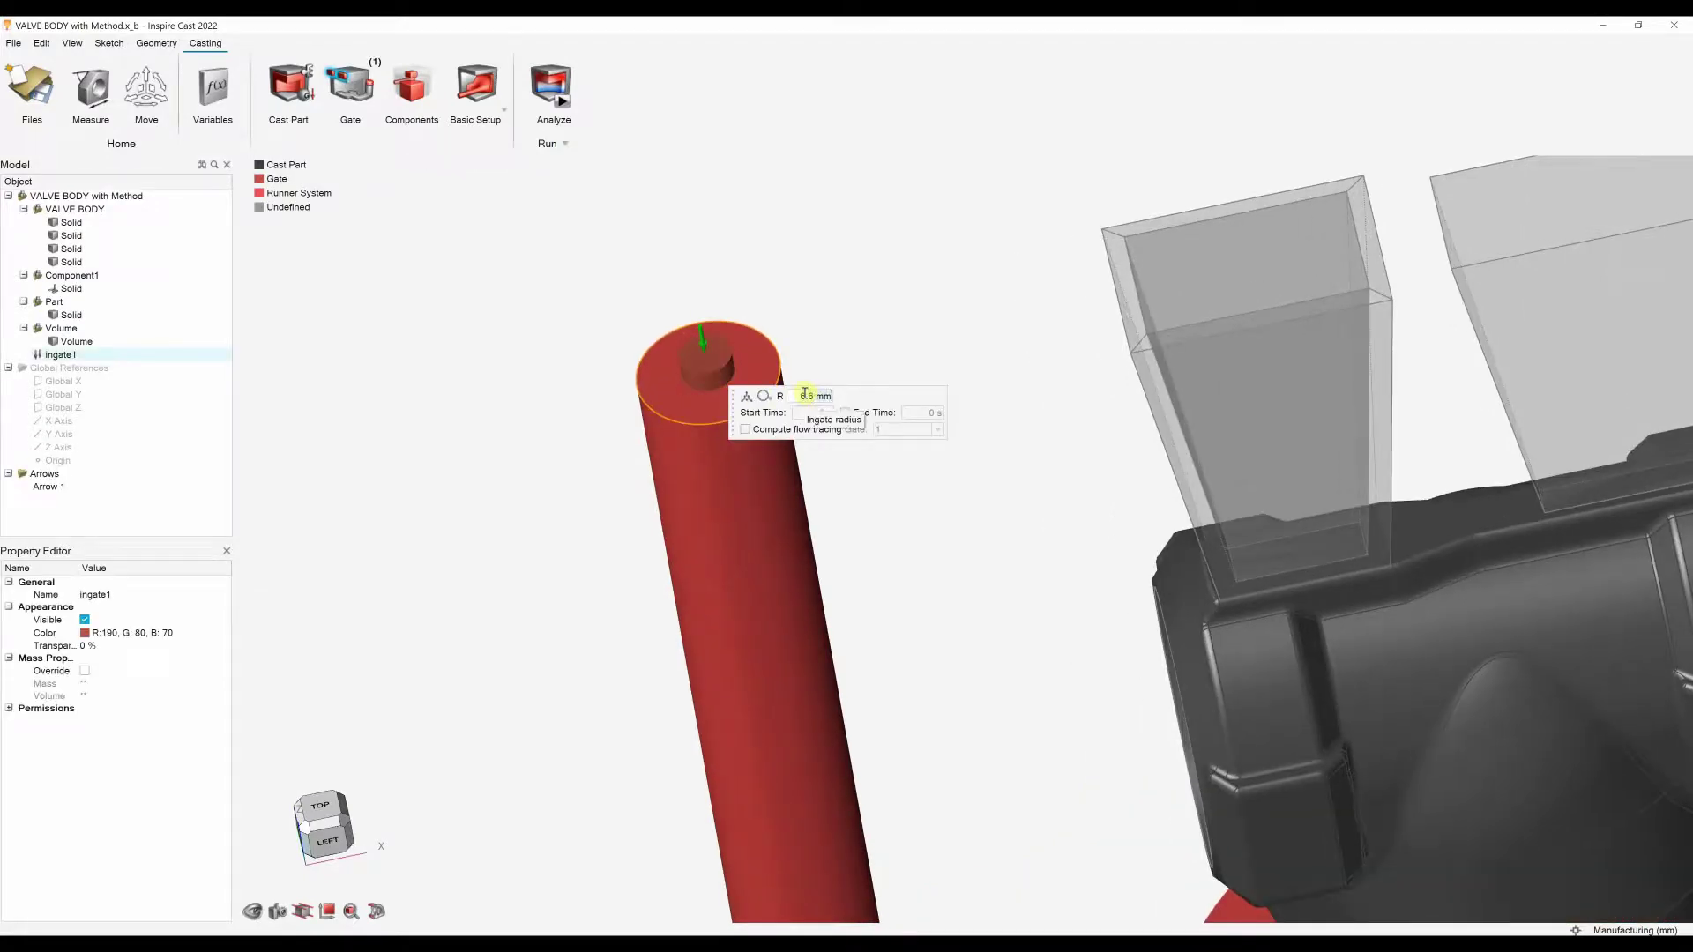
text(7)
key(Return)
scroll(805, 317, down, 5)
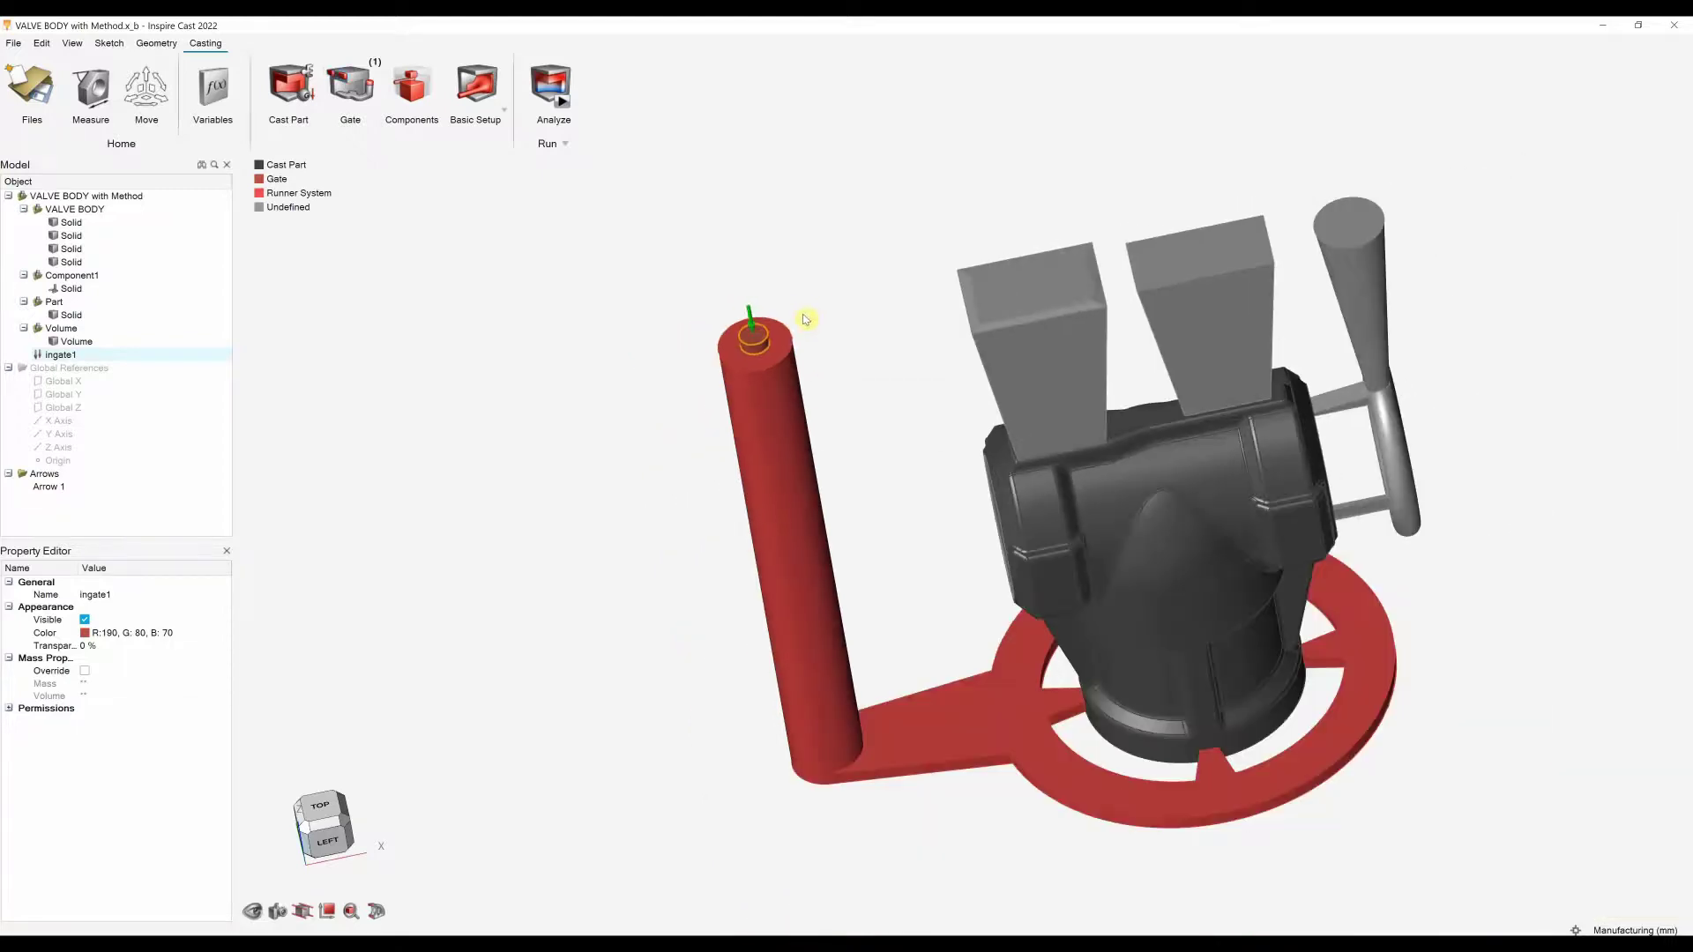
right_drag(805, 319, 832, 456)
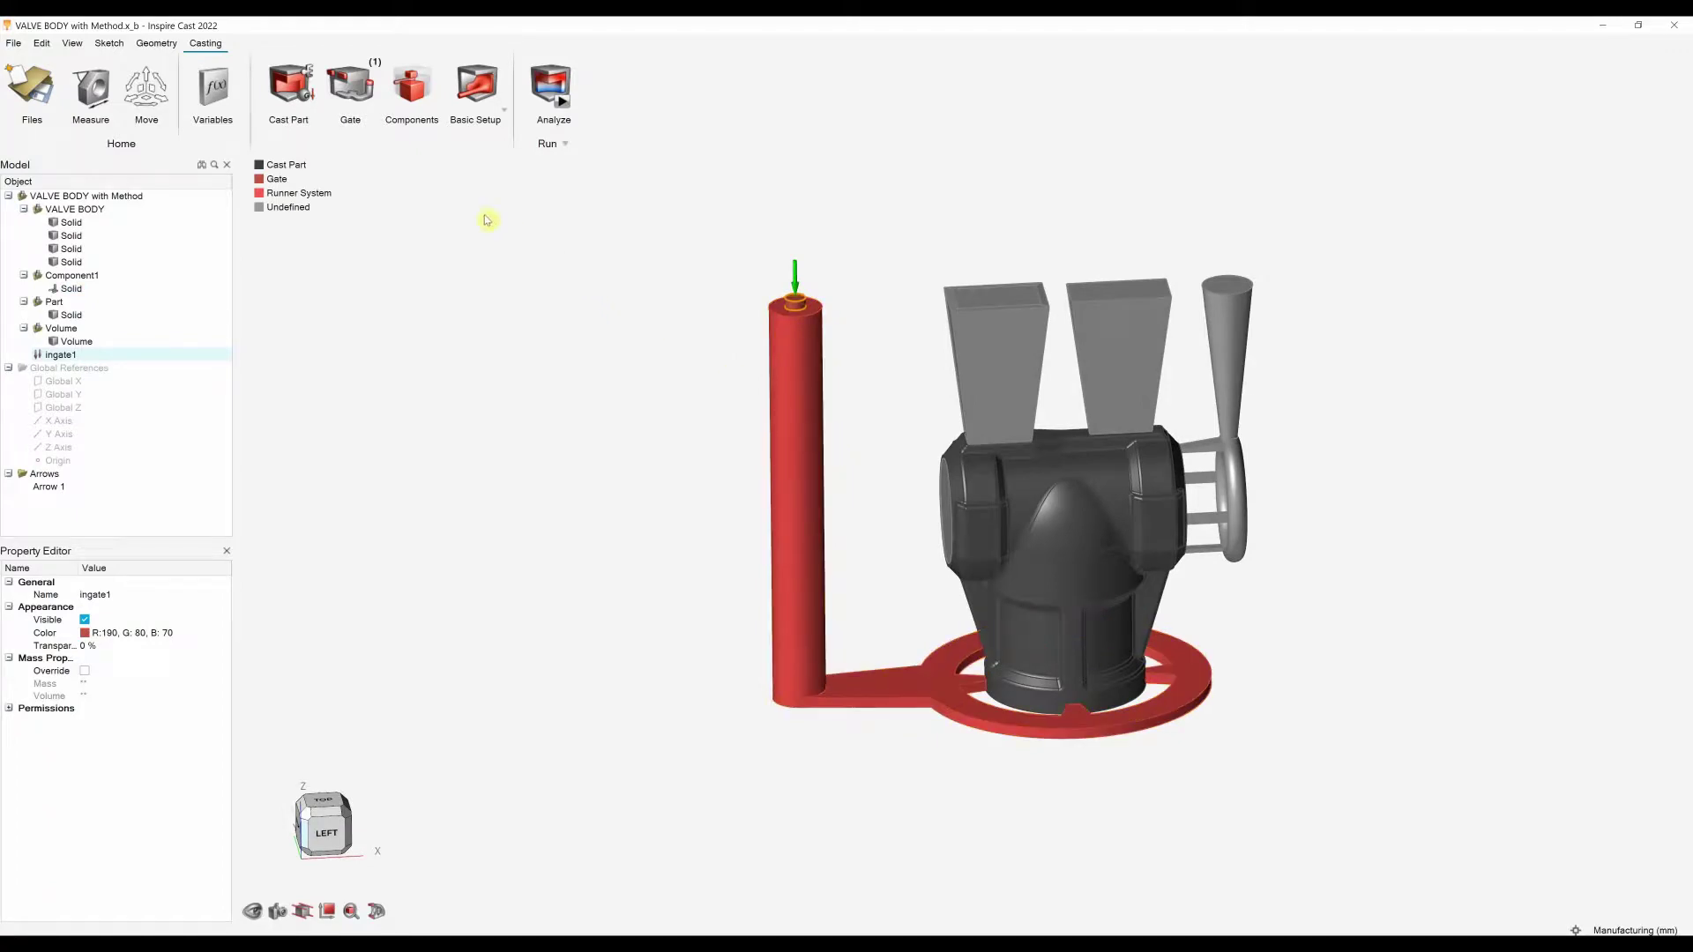
Designate the solid inside the valve body as a core made of Furan-Sand.
click(412, 88)
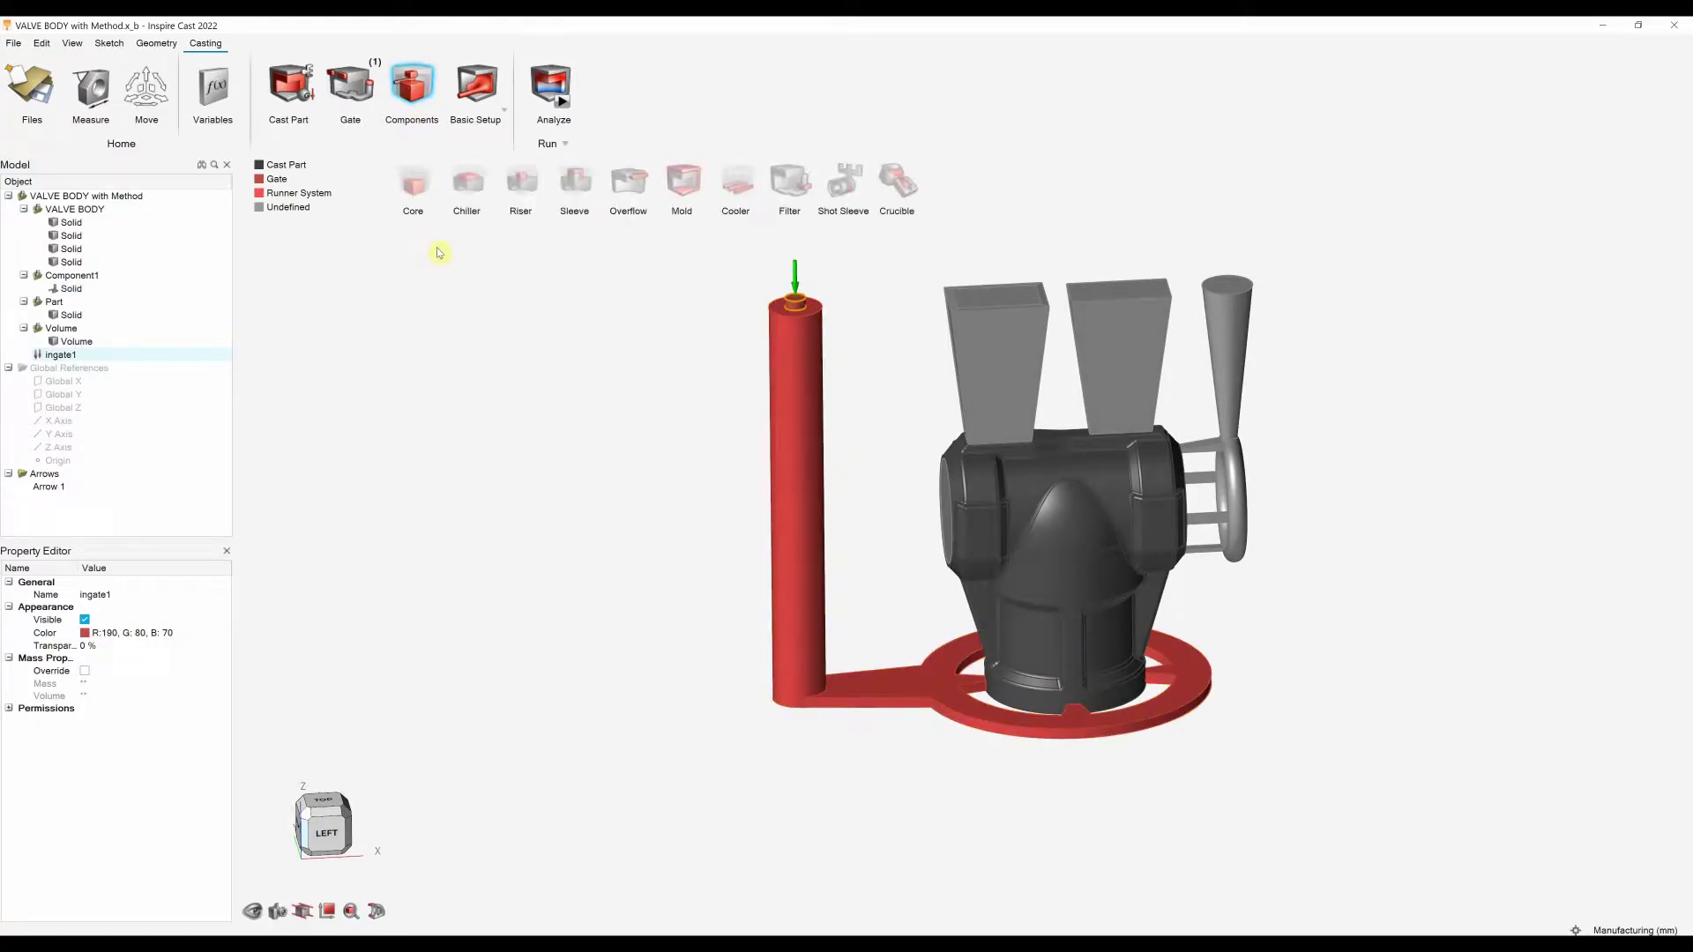
right_drag(966, 615, 850, 585)
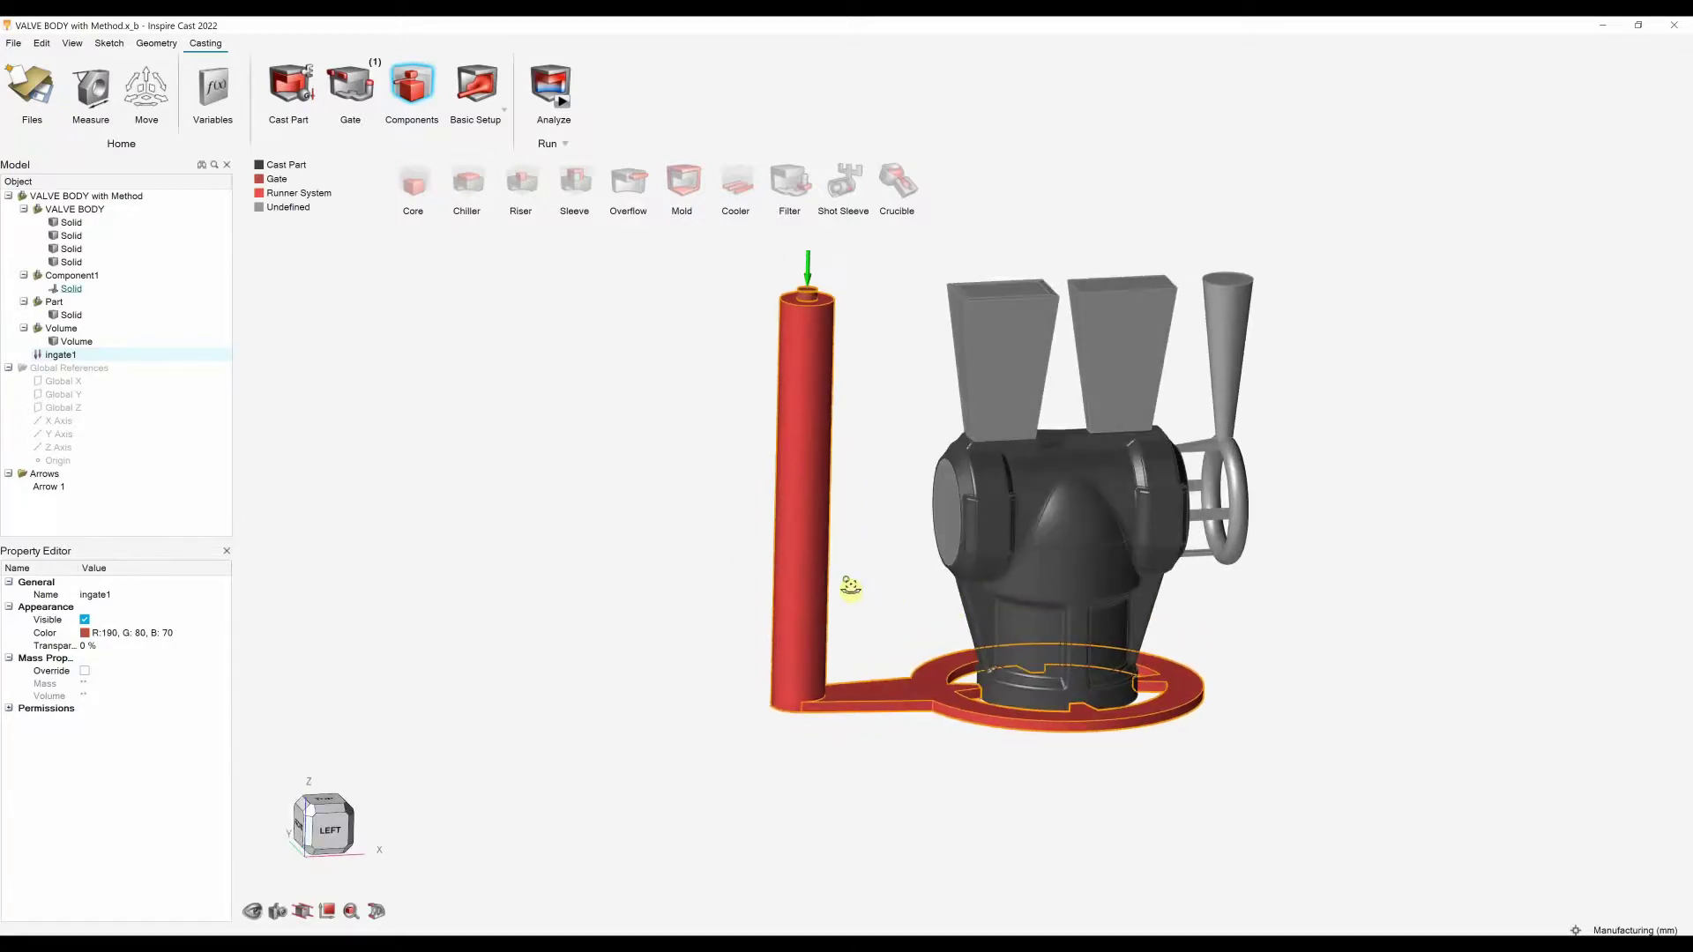
click(432, 196)
click(1084, 589)
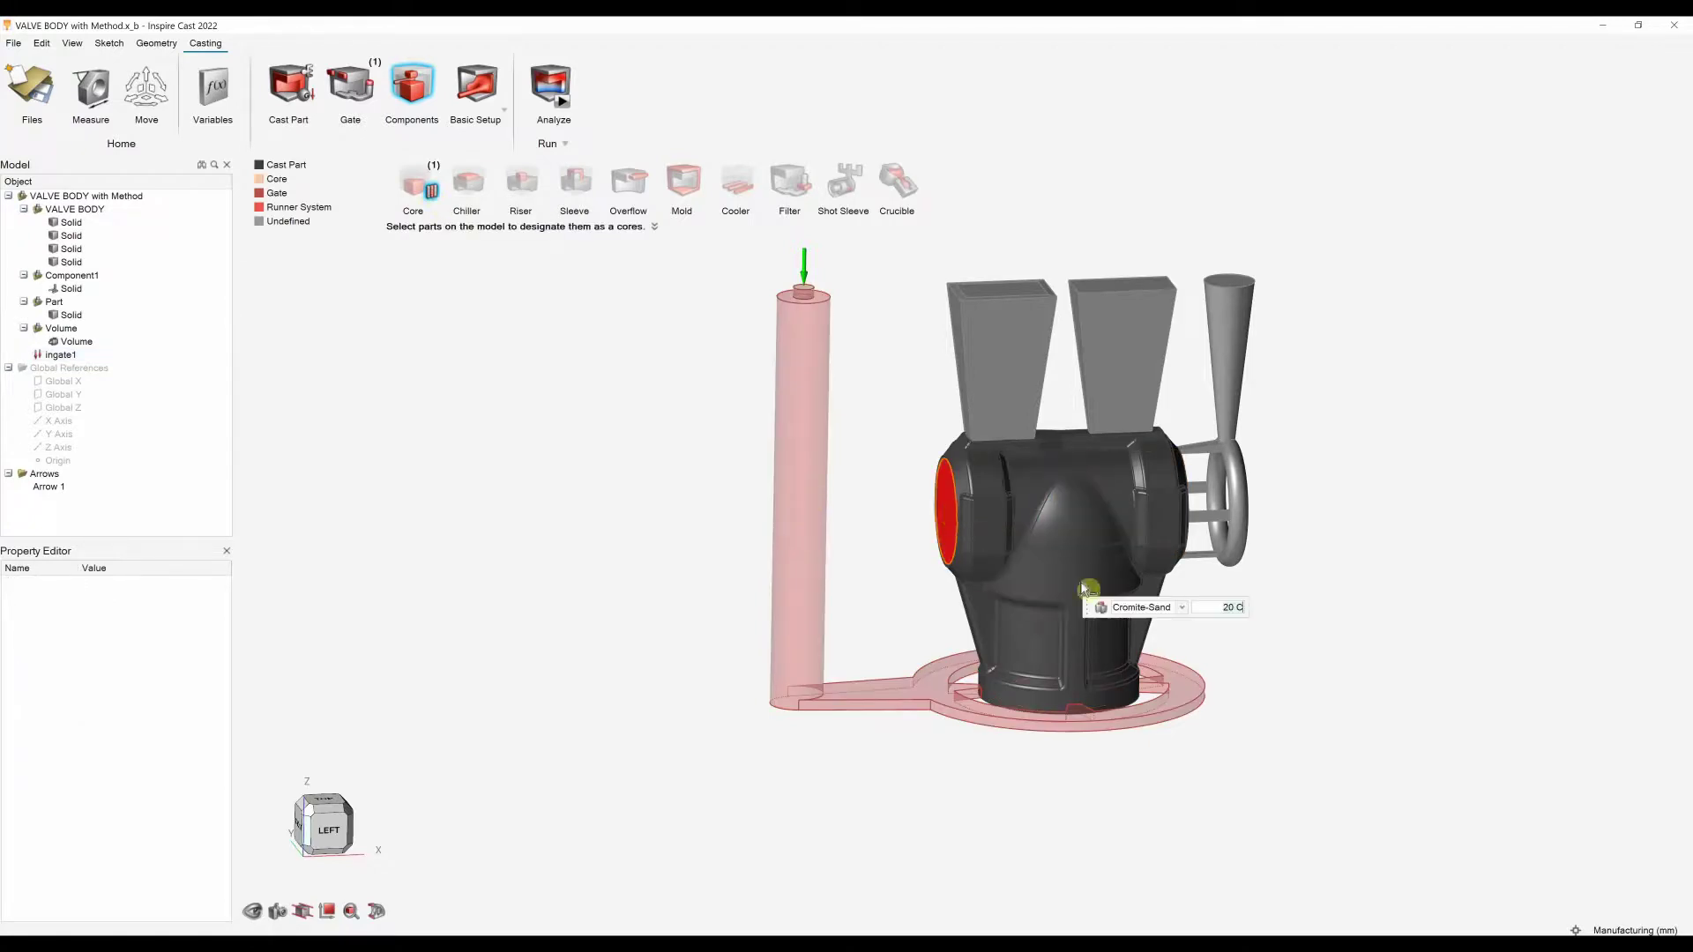
click(1182, 608)
click(1165, 642)
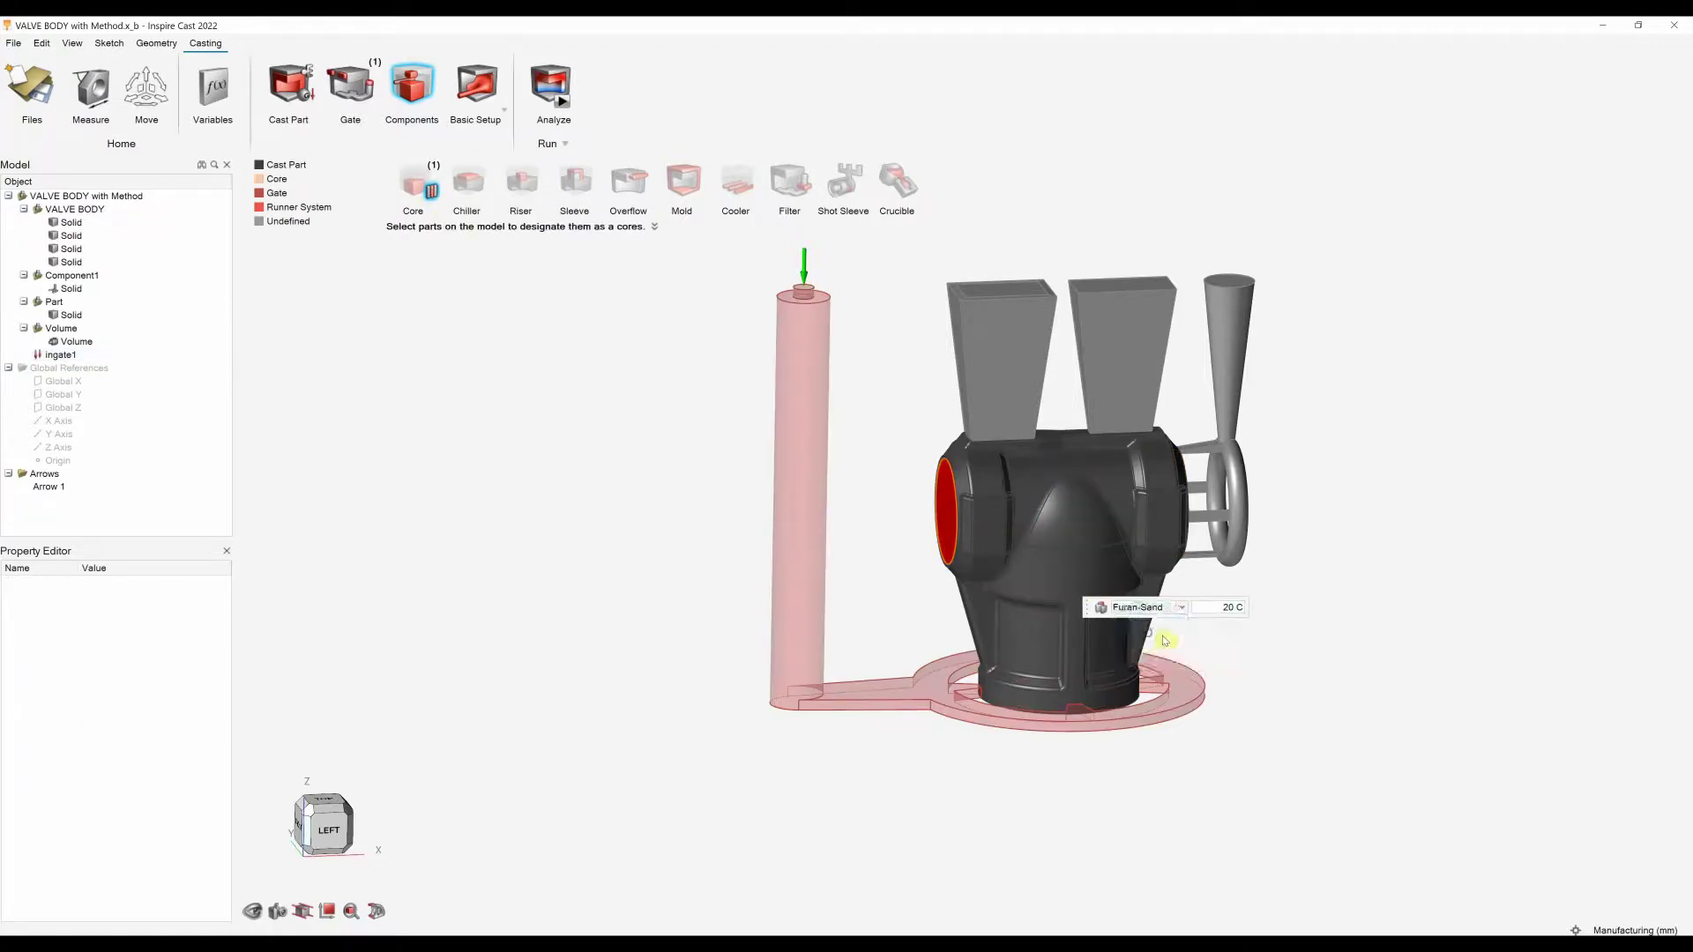
right_drag(1372, 635, 1274, 635)
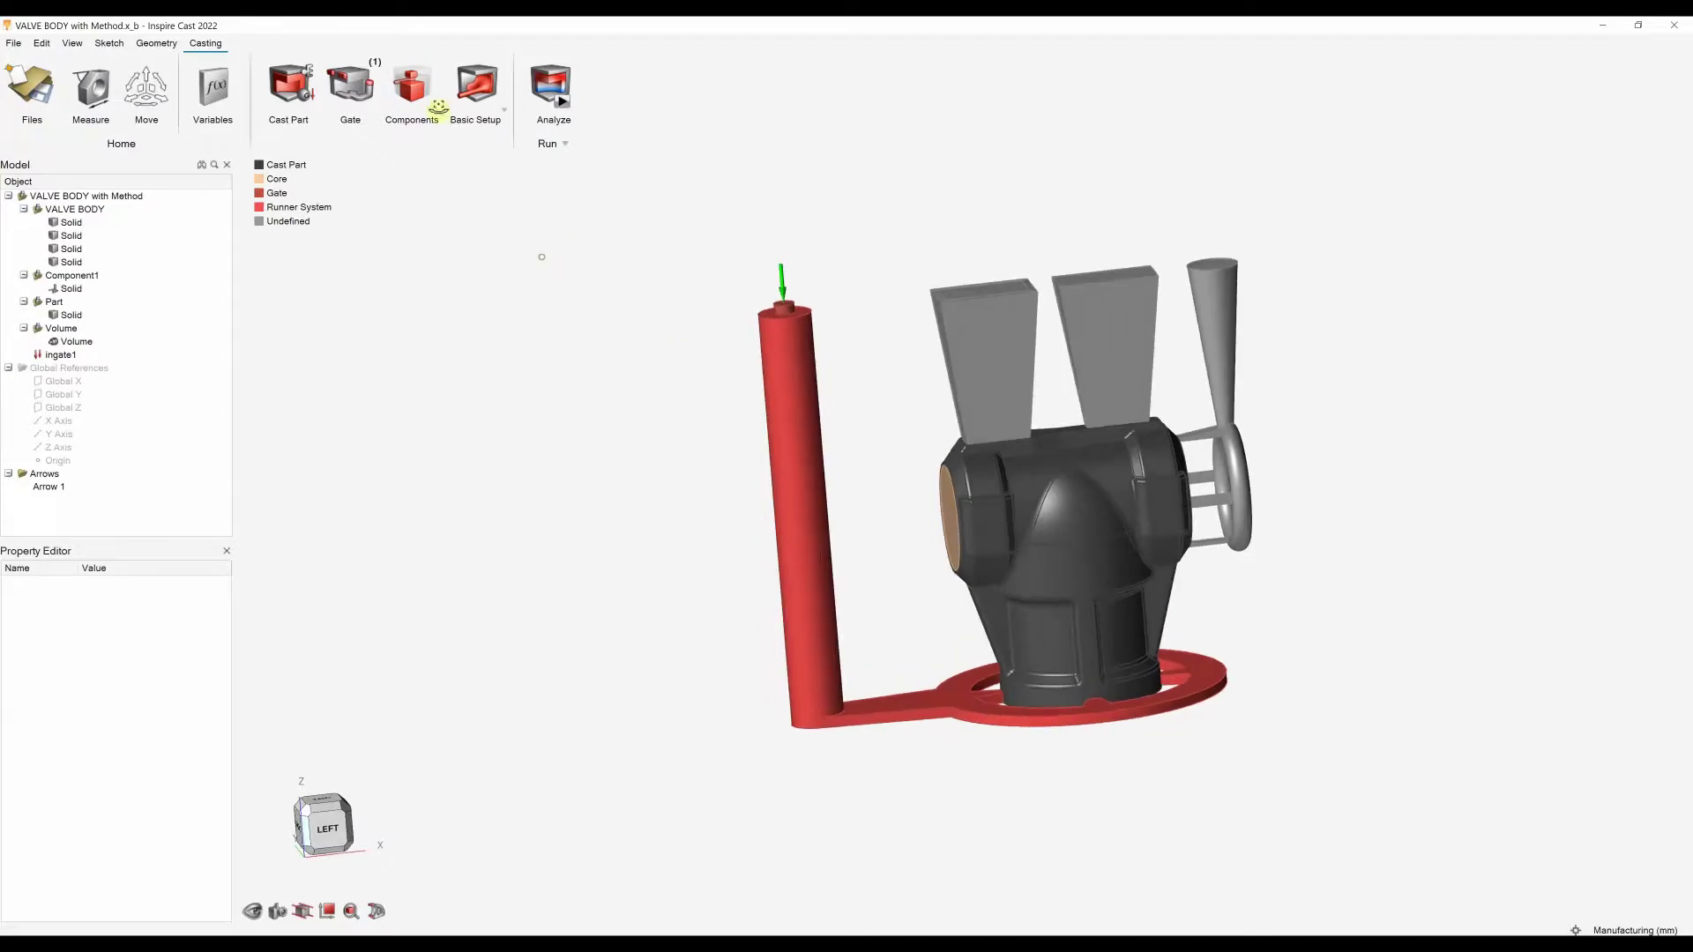
Designate the conical feeder with its side ring and the two tapered blocks above the valve body as risers.
click(412, 88)
right_drag(609, 371, 624, 321)
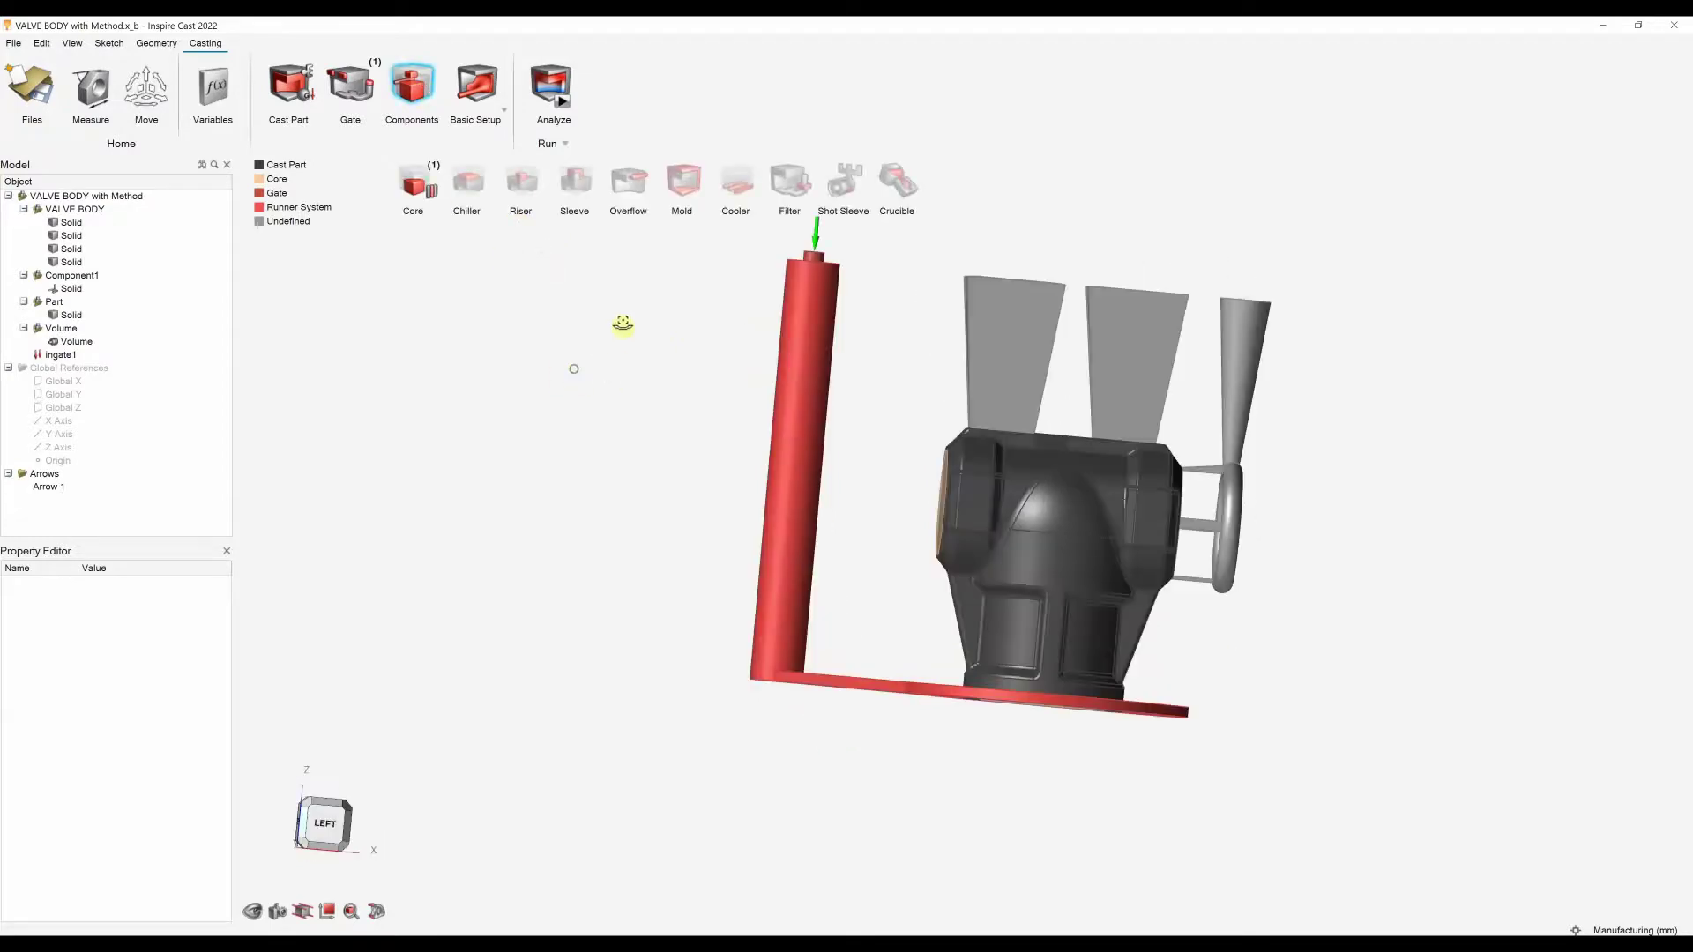
click(538, 200)
right_drag(706, 370, 793, 335)
click(1266, 422)
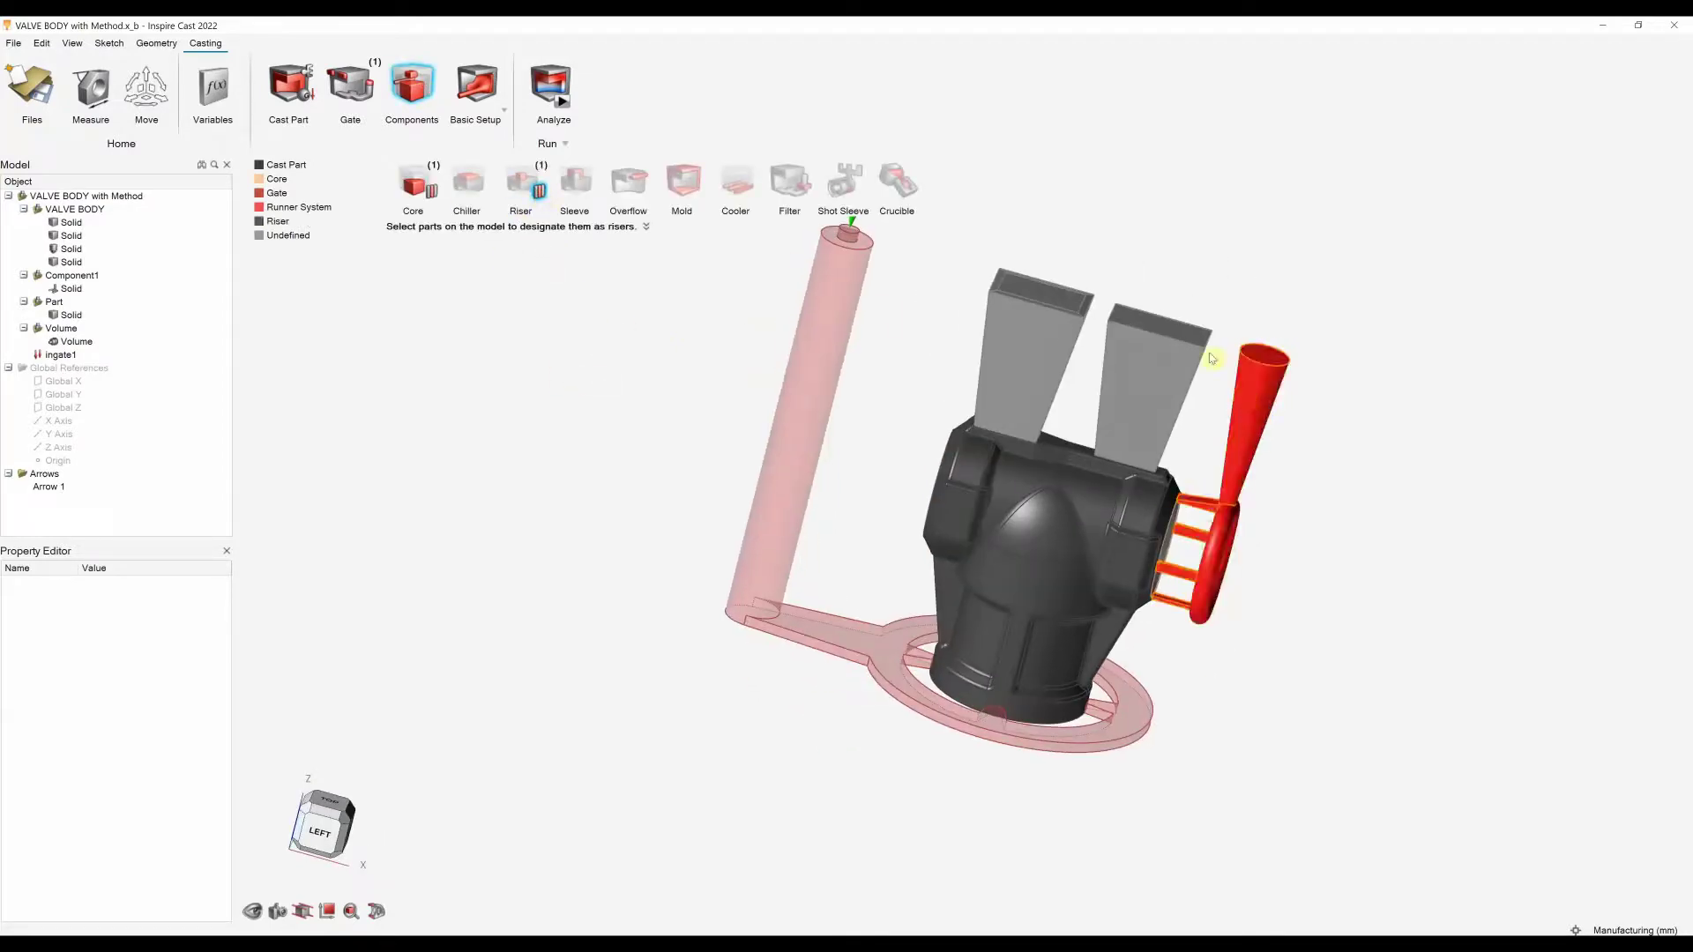
click(1182, 331)
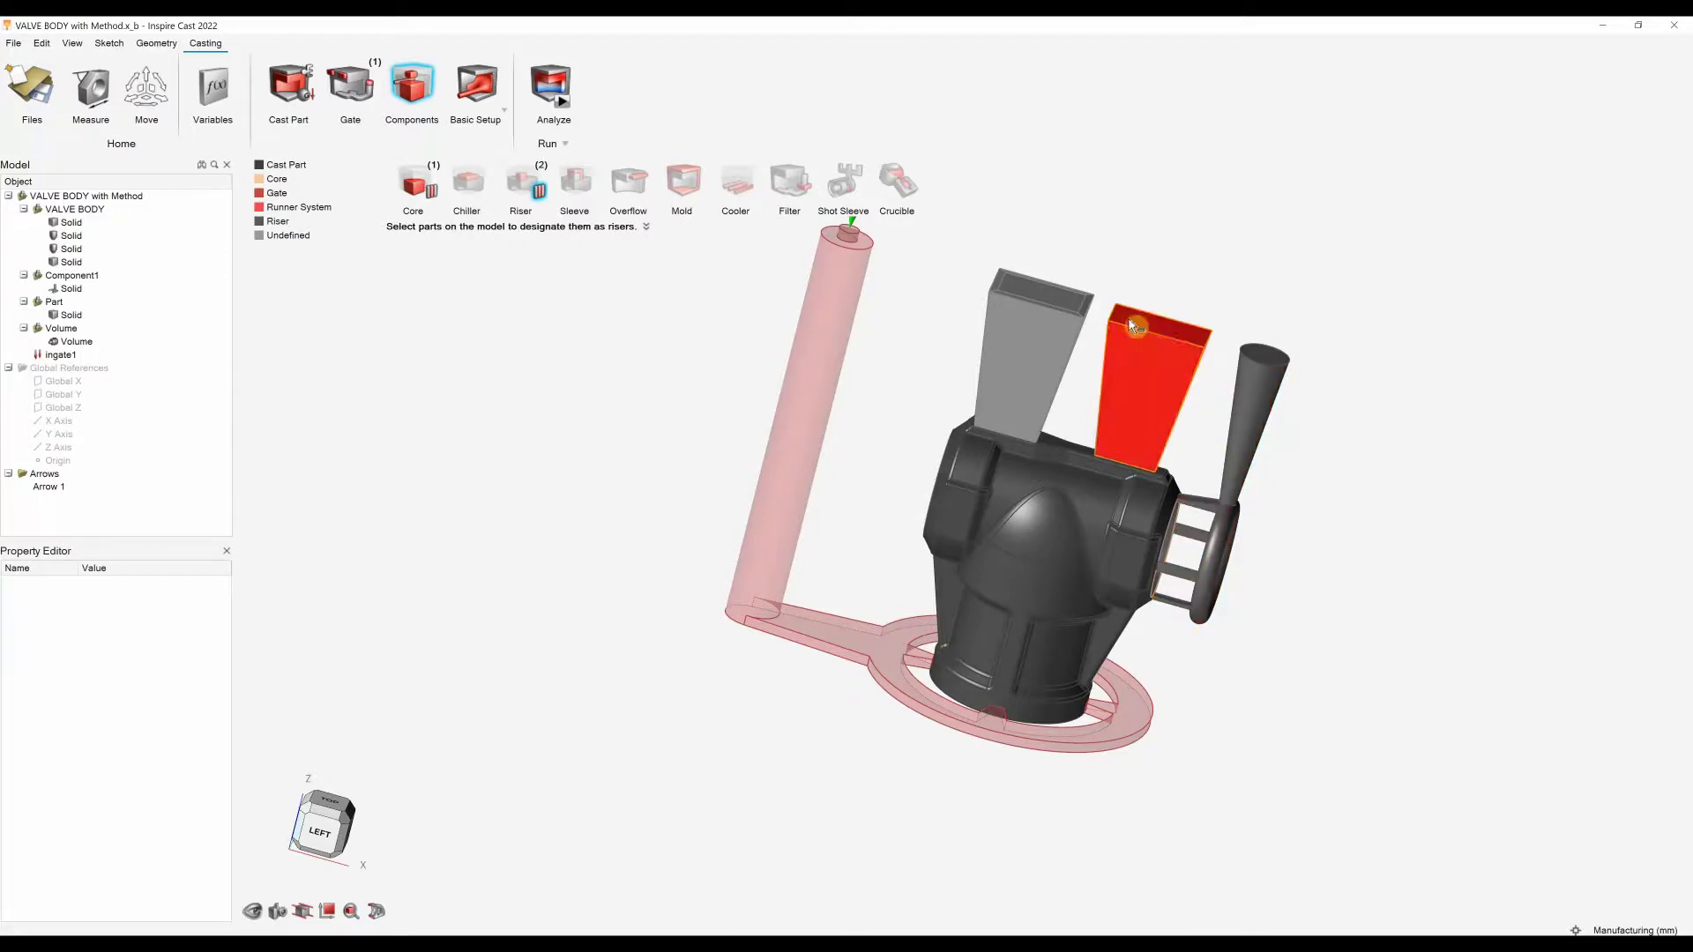
click(1061, 300)
key(Escape)
right_drag(590, 448, 706, 306)
Designate the shell around the tapered riser nearest the sprue as a sleeve of the generic exothermal material.
click(412, 85)
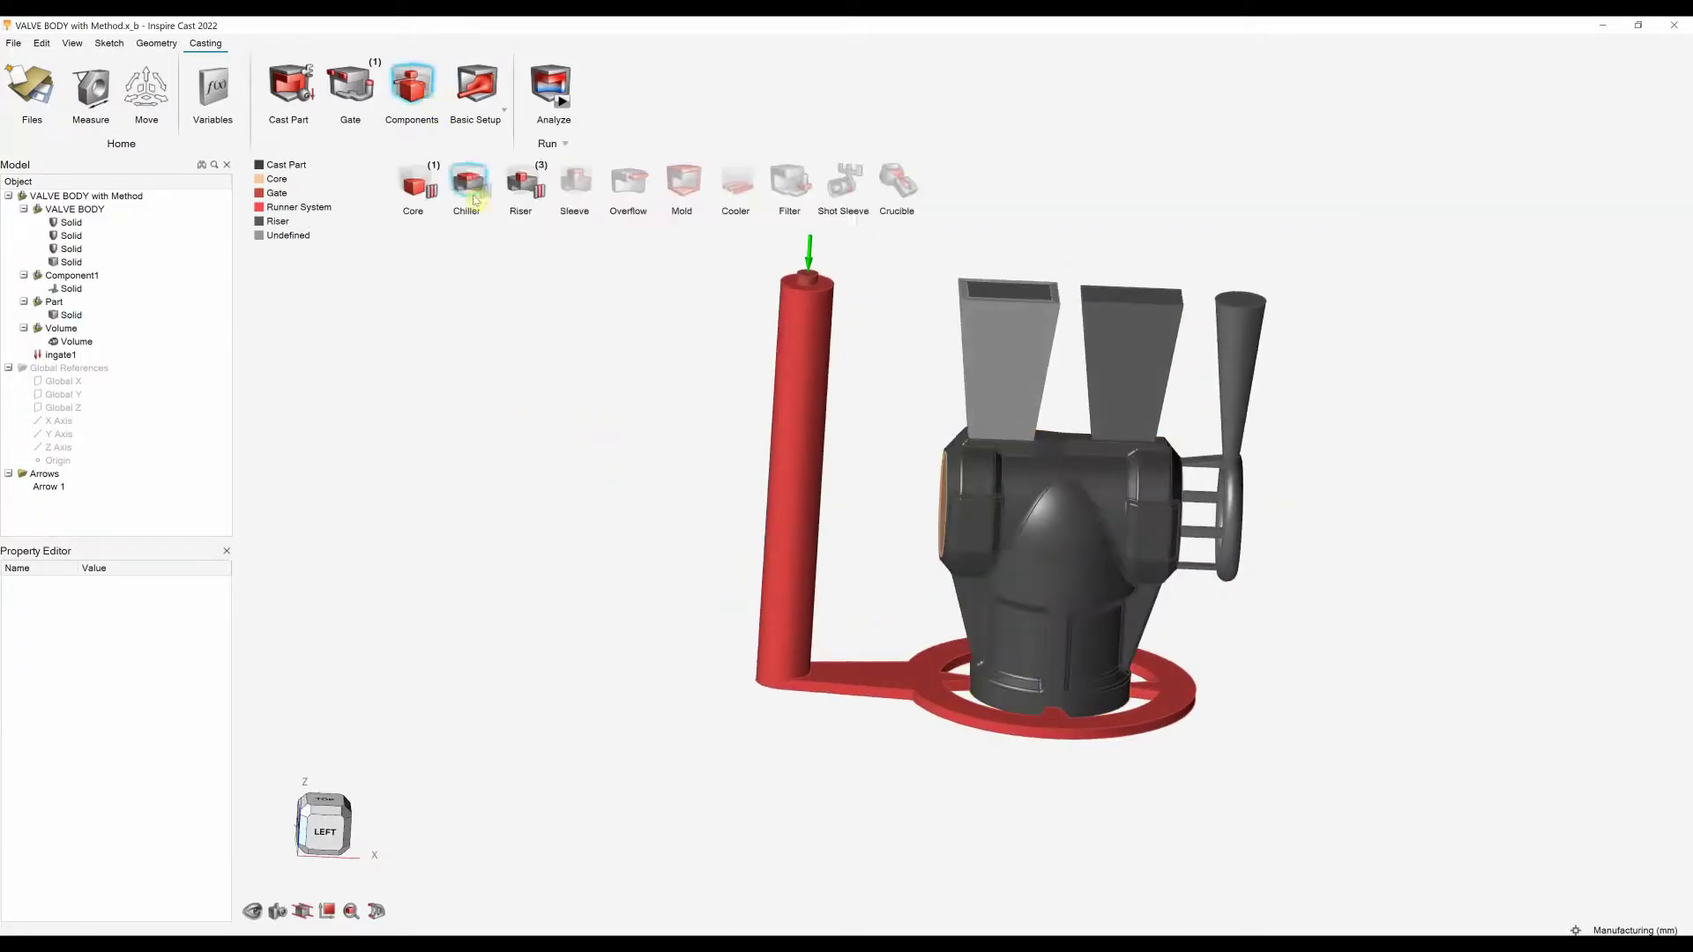
click(577, 185)
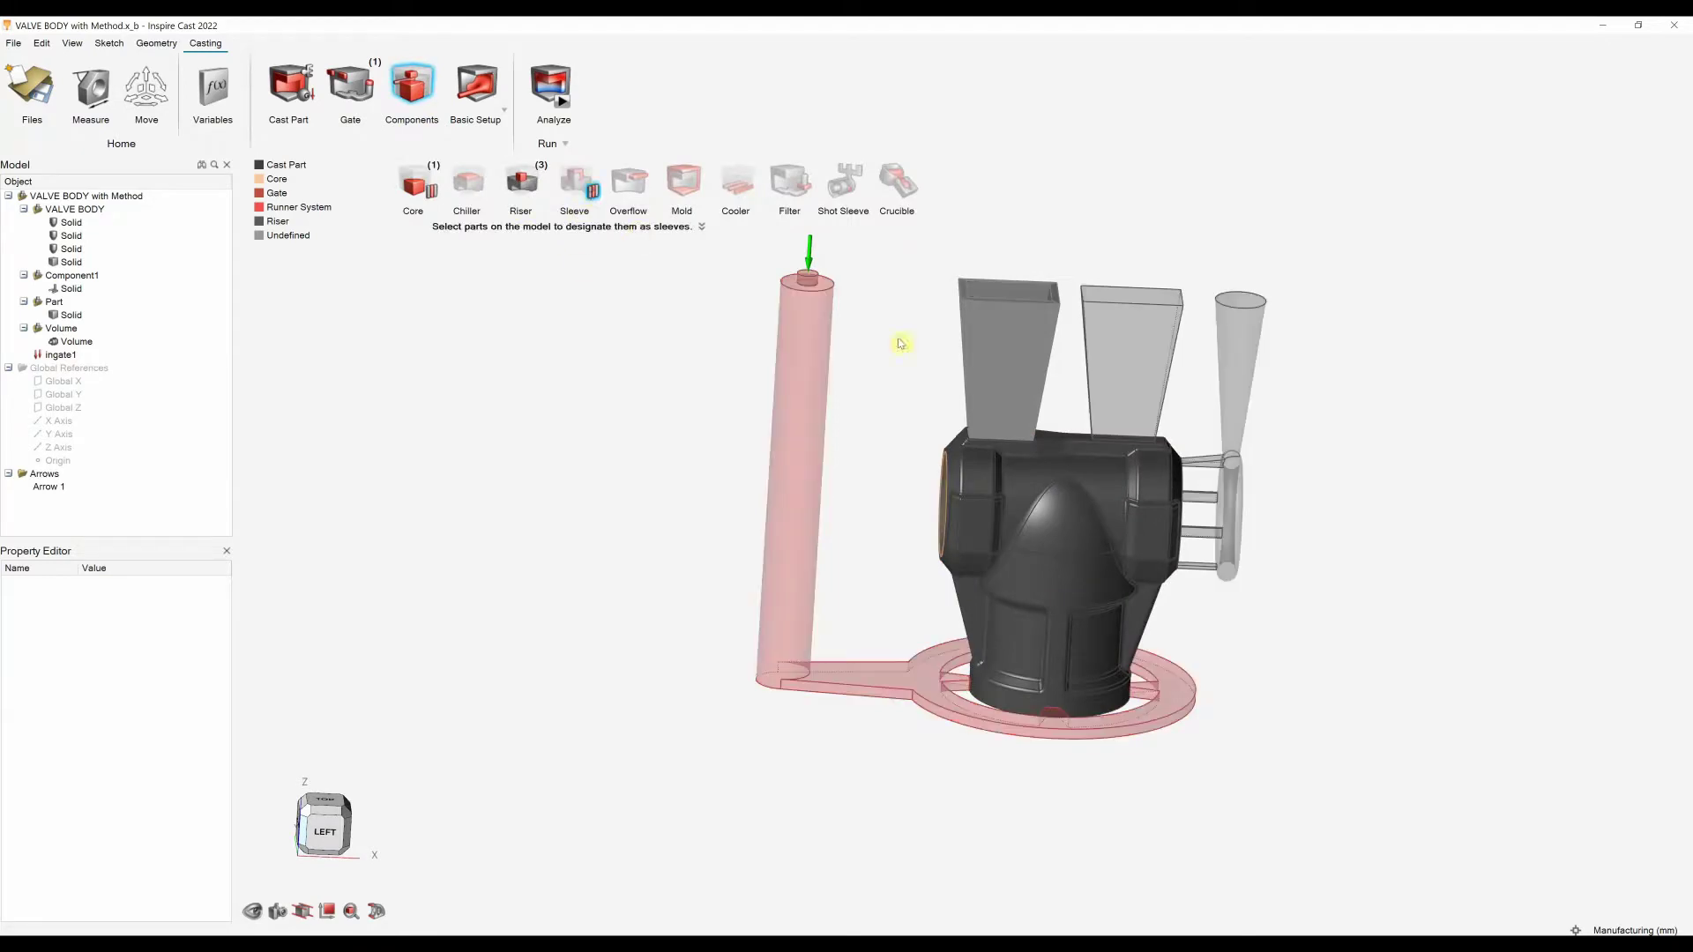
click(991, 348)
click(1148, 396)
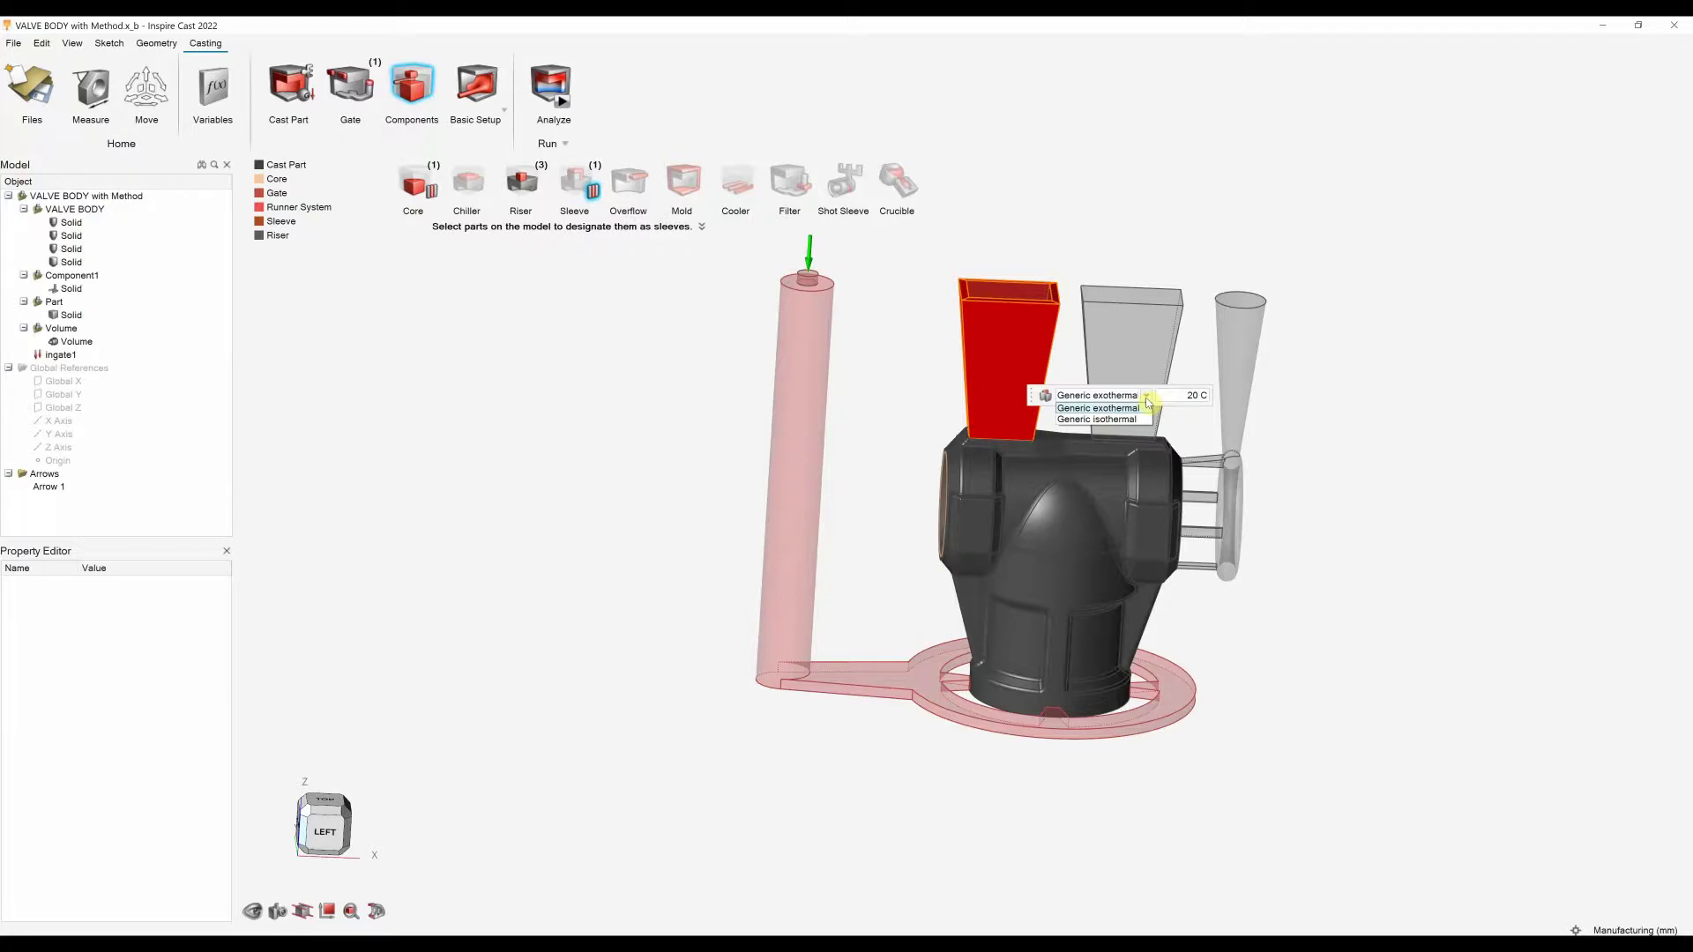
click(1132, 408)
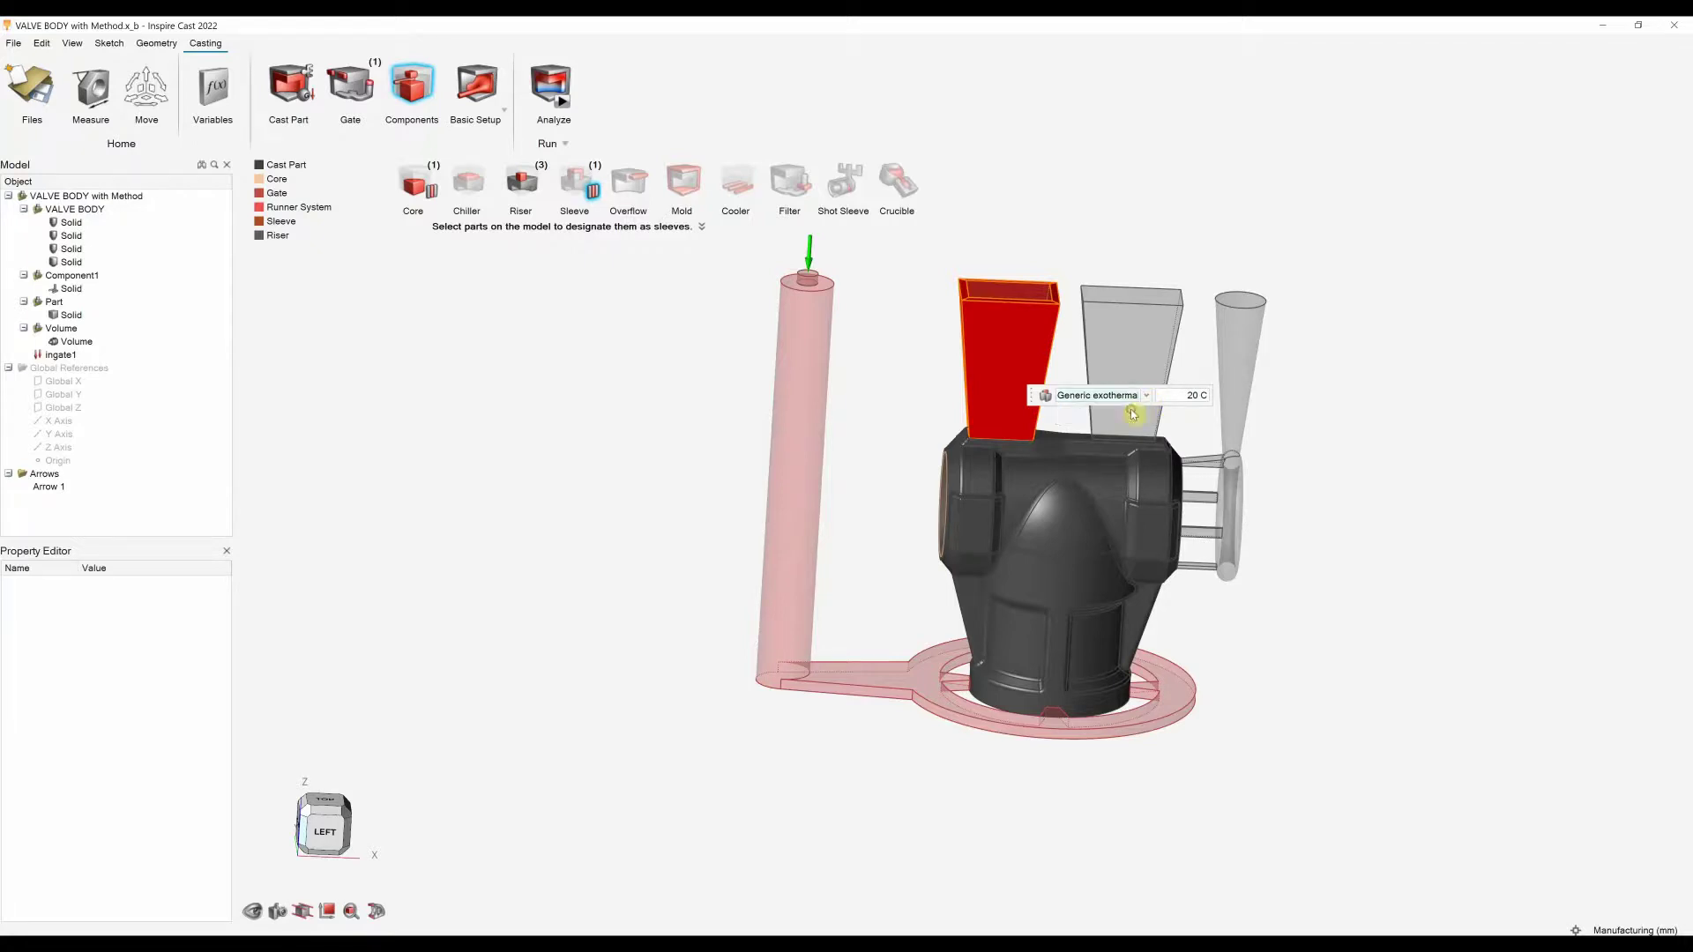
right_click(1379, 450)
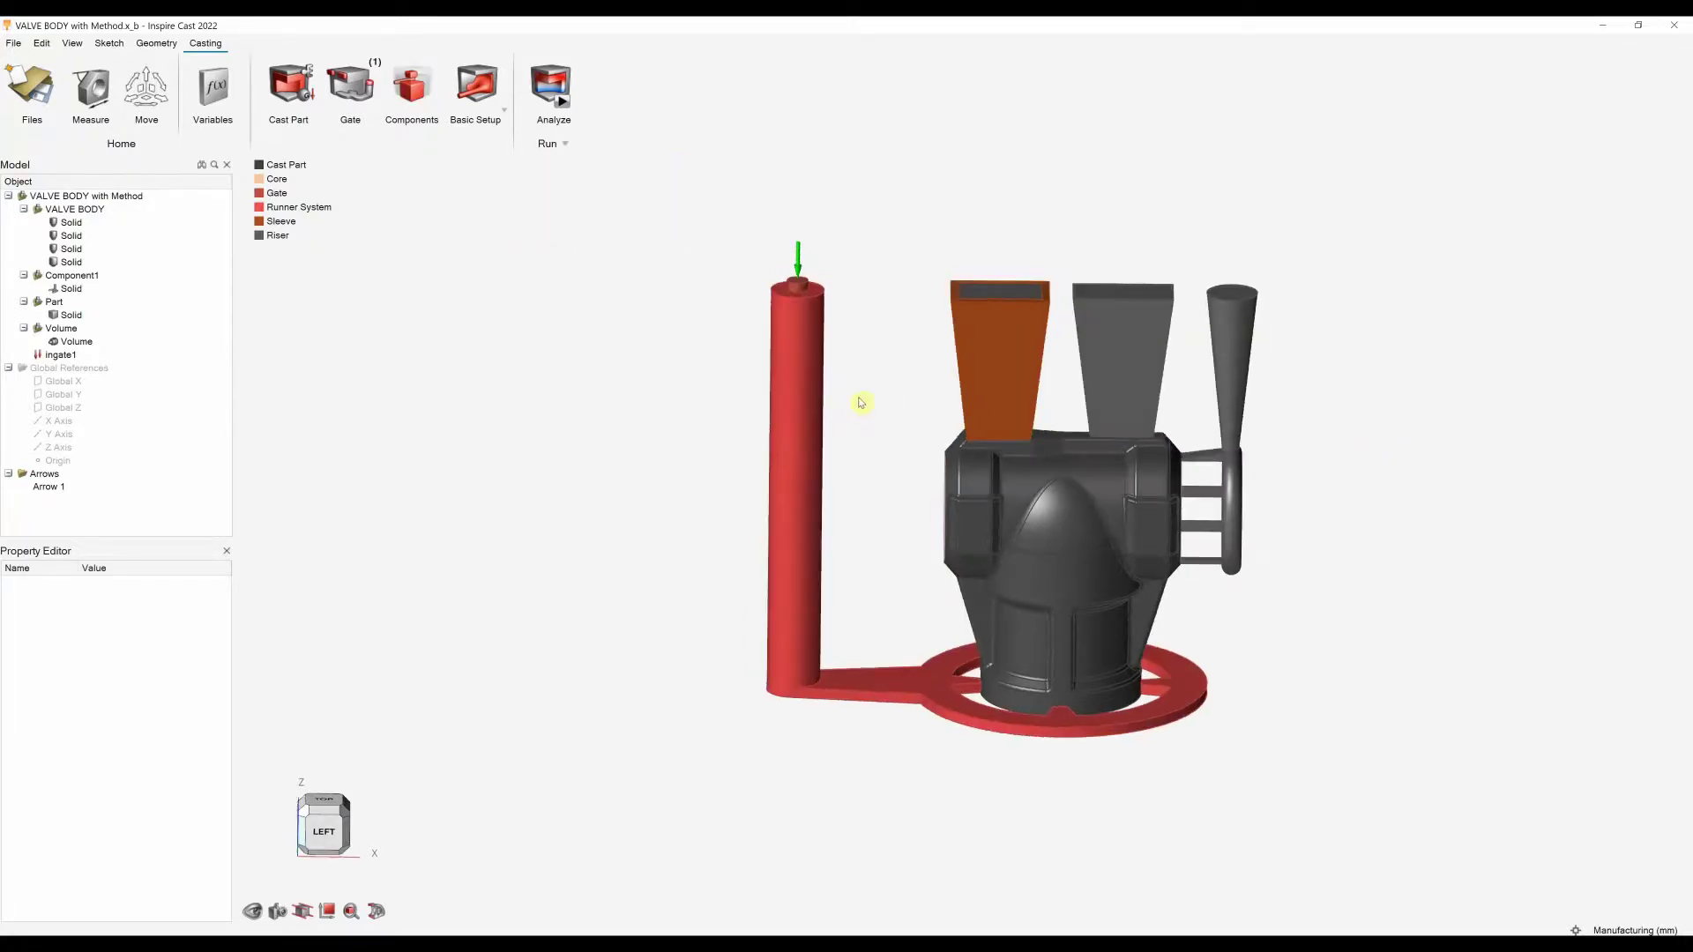
Switch the casting setup to the Gravity process and choose spoon height as its pouring parameter.
click(503, 115)
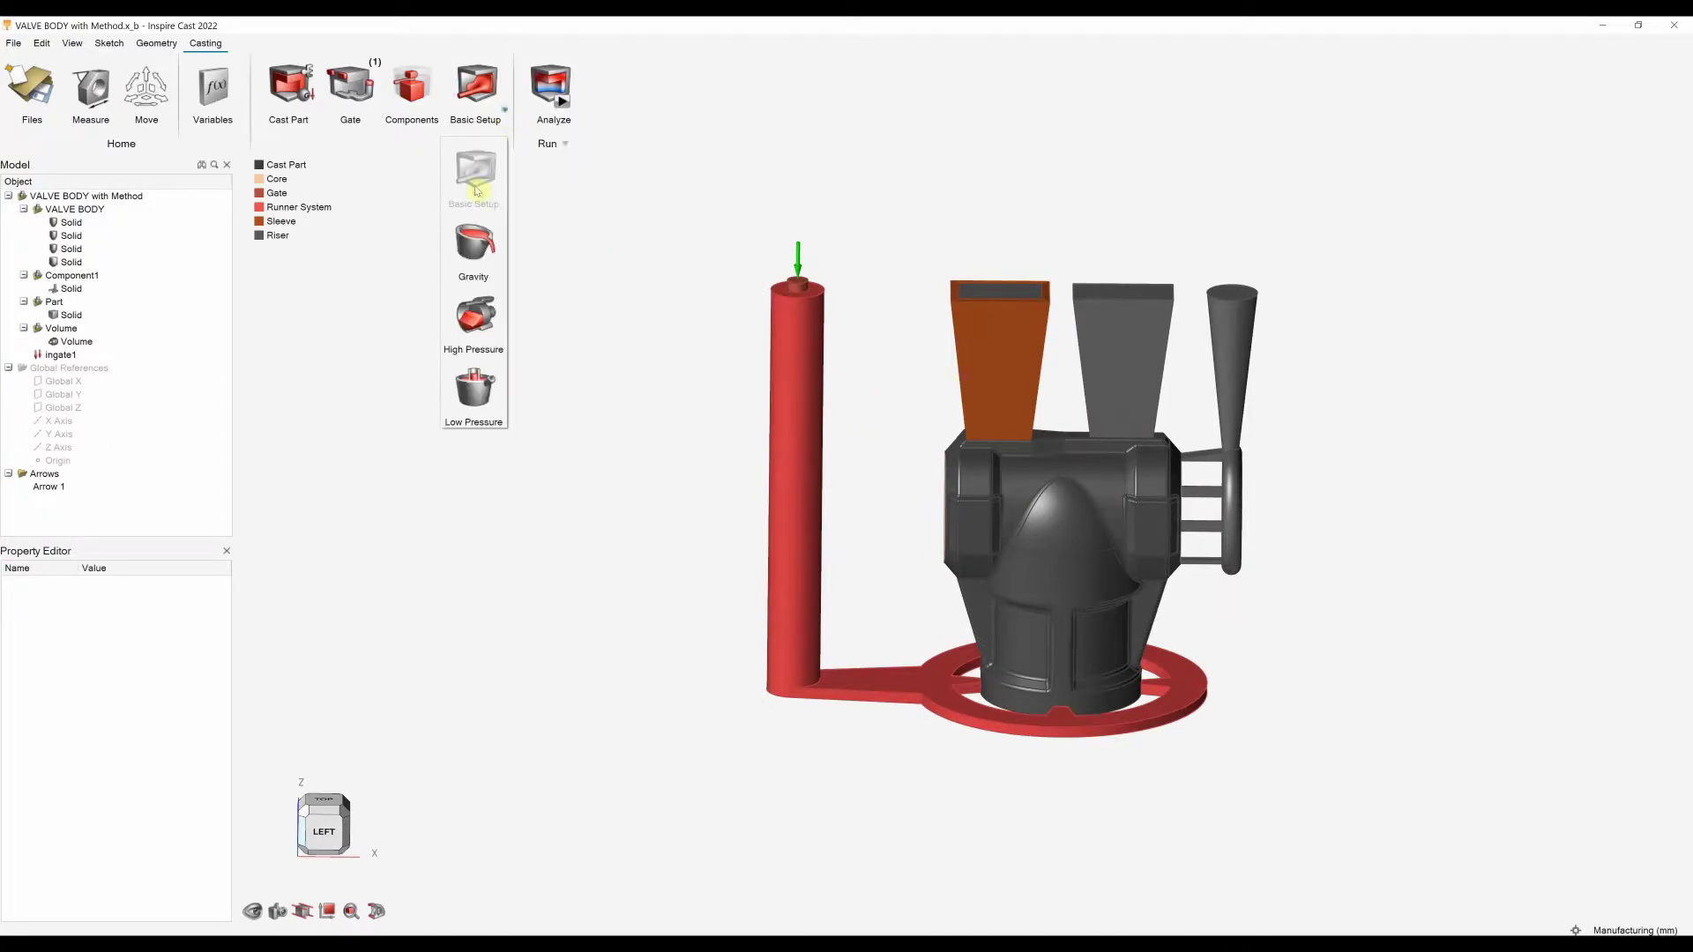
click(474, 246)
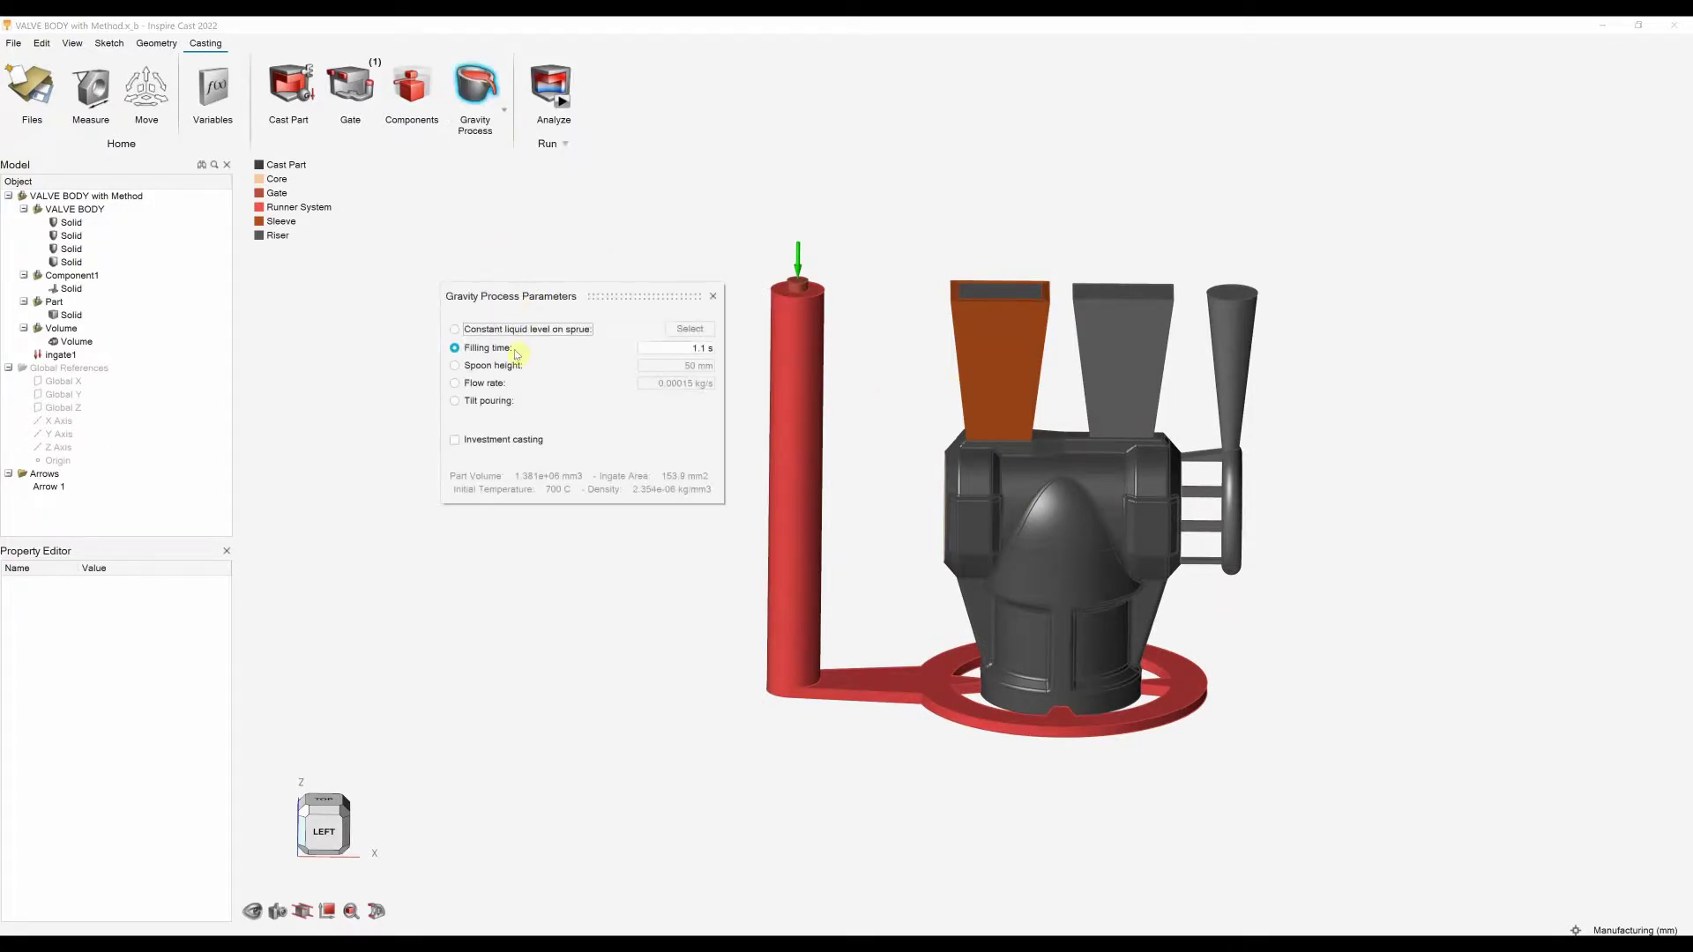
click(490, 369)
click(484, 366)
click(712, 300)
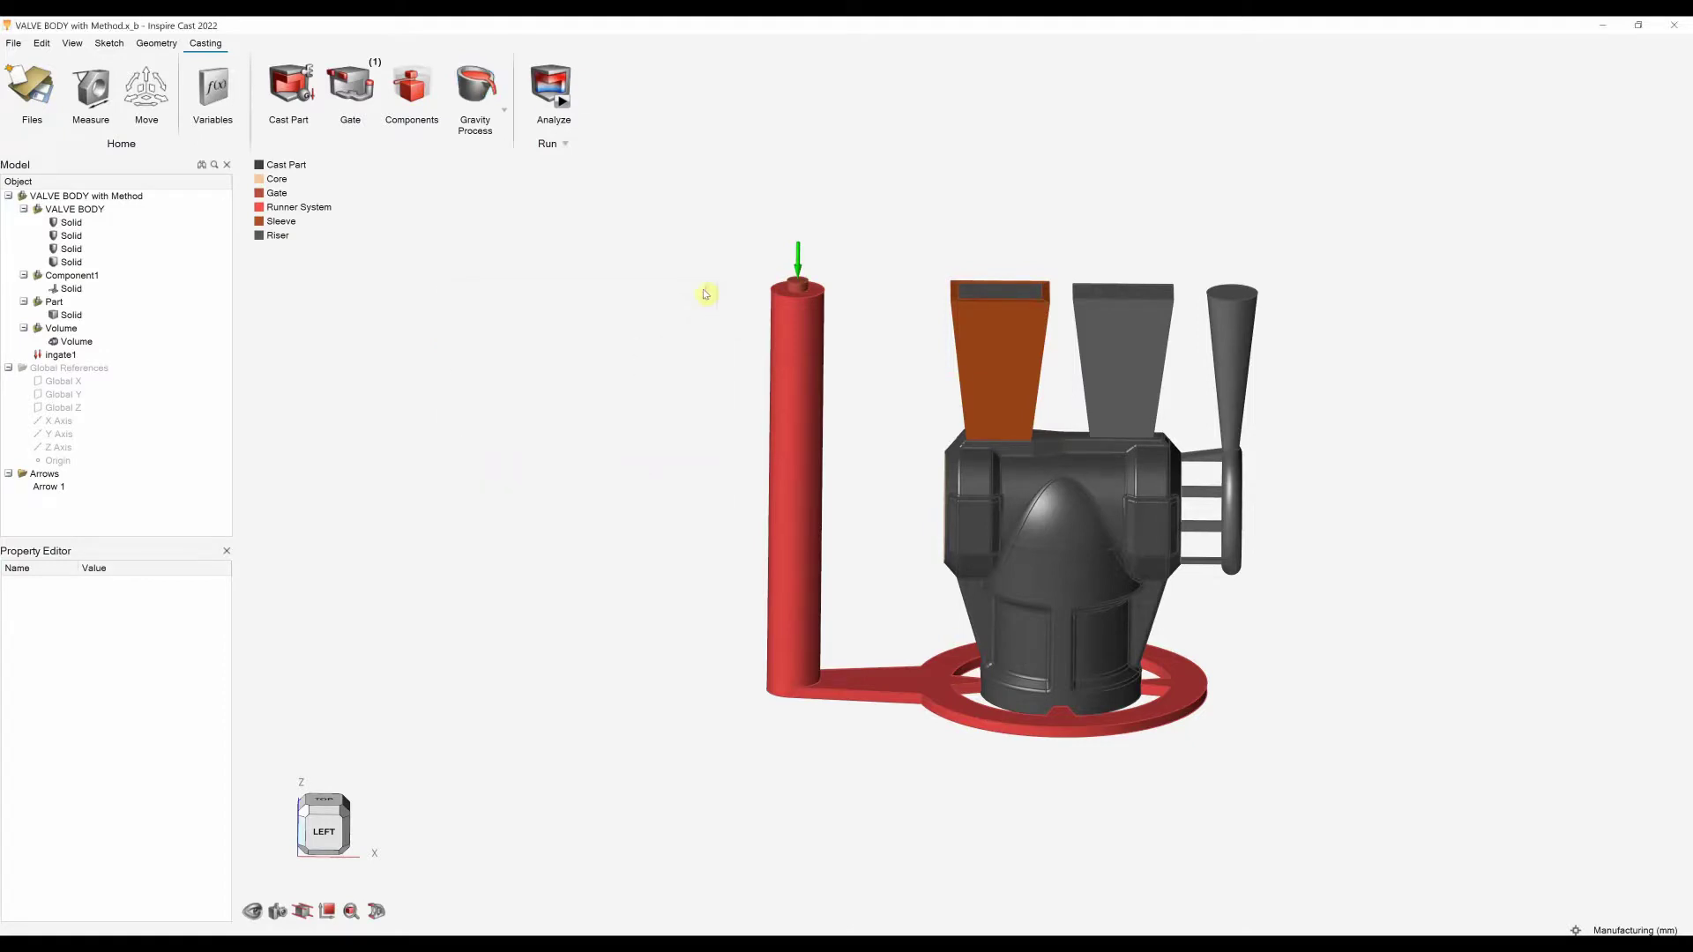
Shift the Speed/Accuracy setting of the filling and solidification analysis toward More Accurate for a finer element size.
click(561, 104)
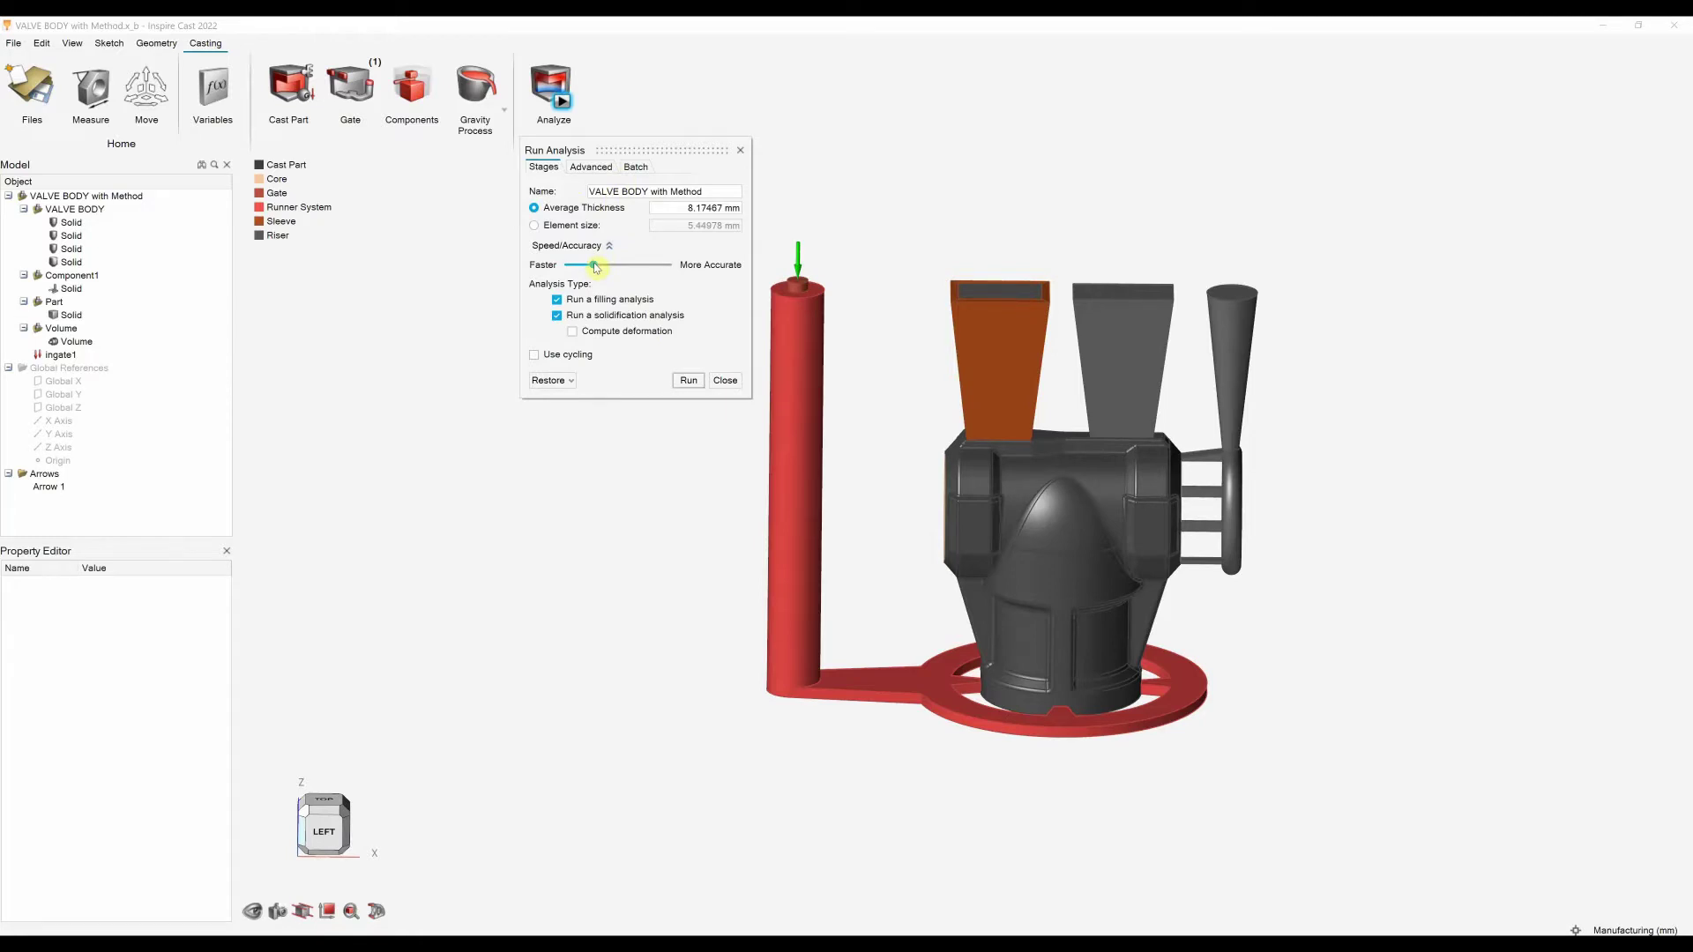
drag(595, 270, 640, 269)
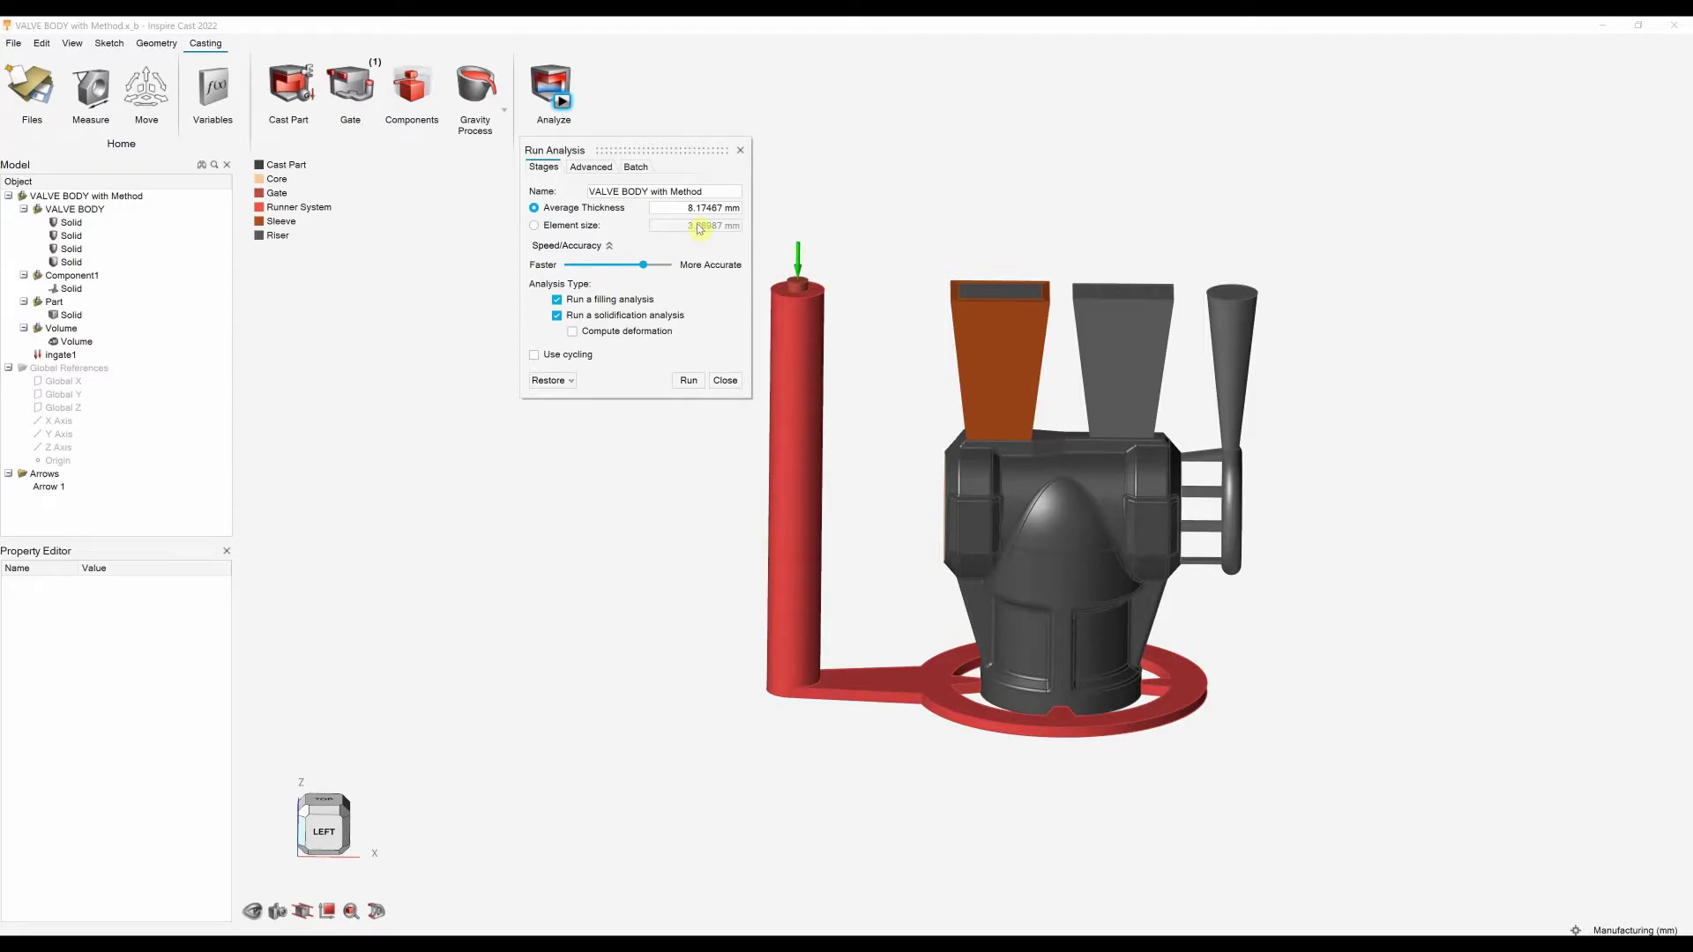
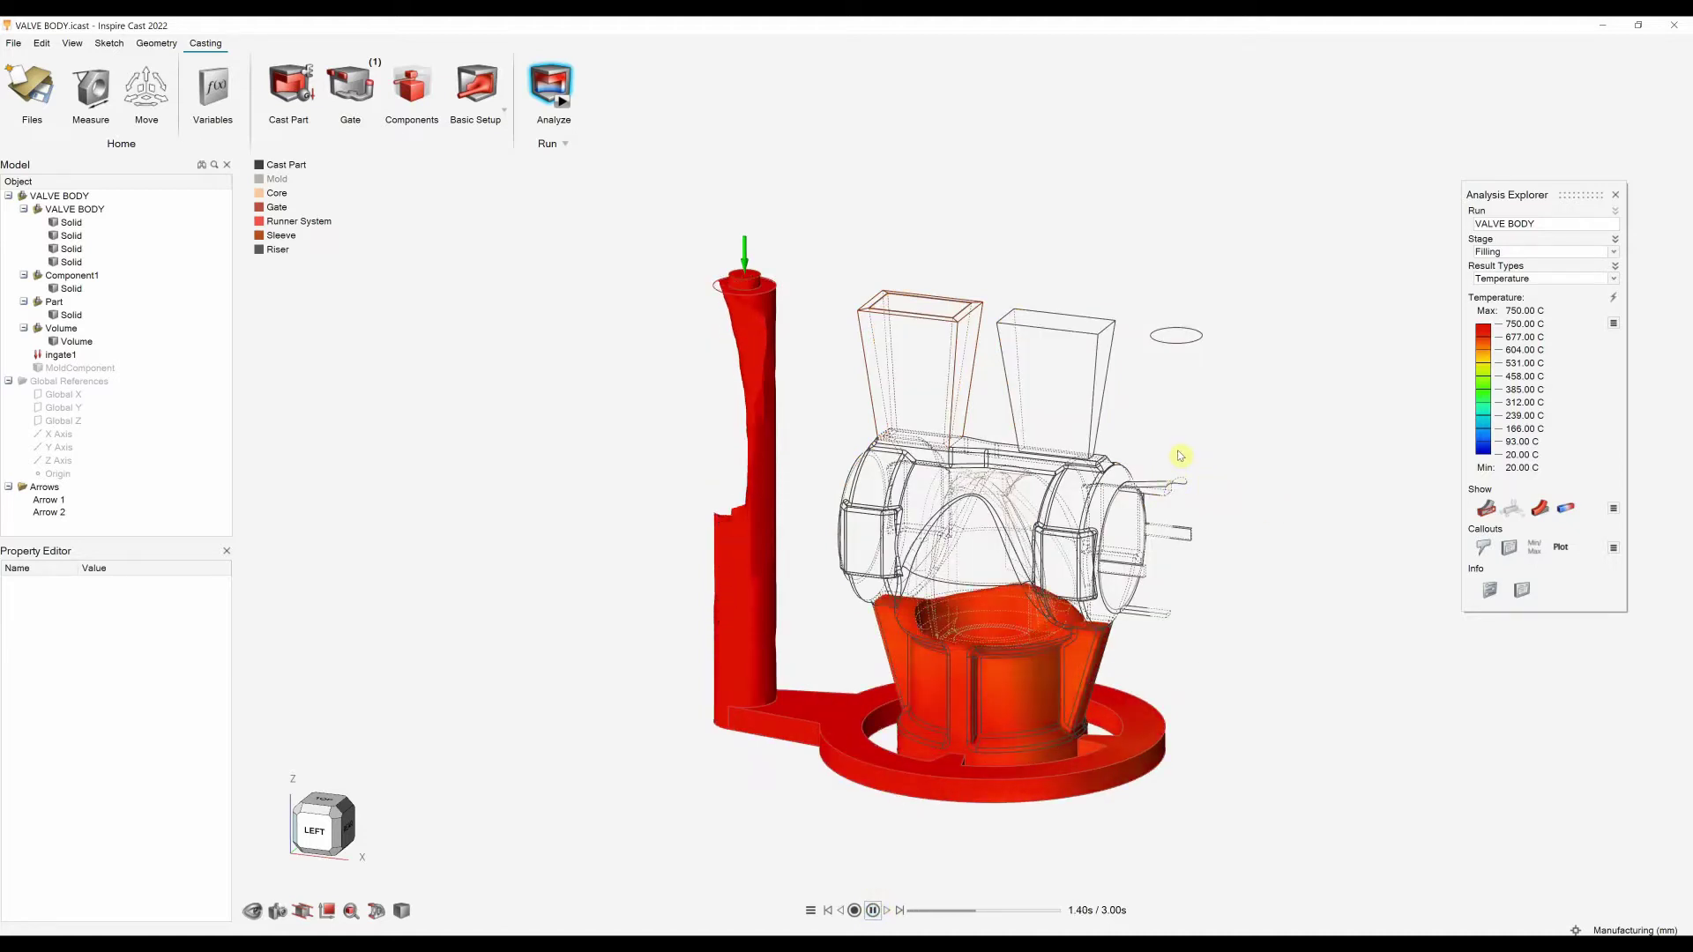
Examine the Temperature result on the valve body and its runner system for the Filling and Solidification stages.
click(1496, 279)
click(1499, 290)
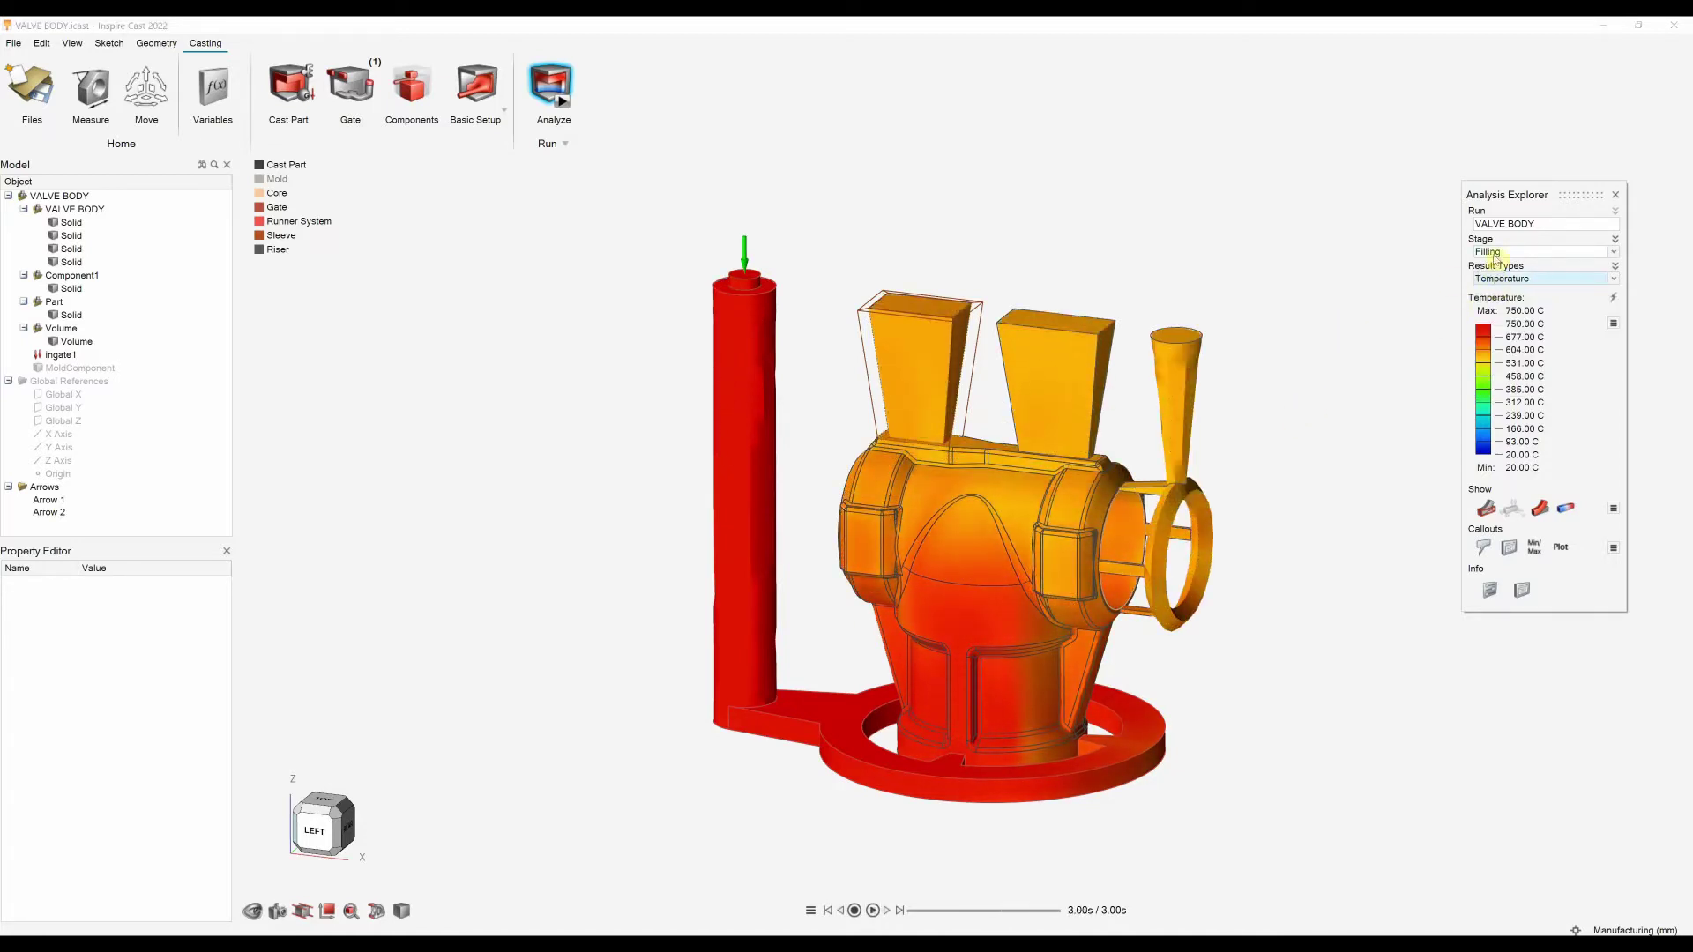
click(1494, 254)
click(1490, 268)
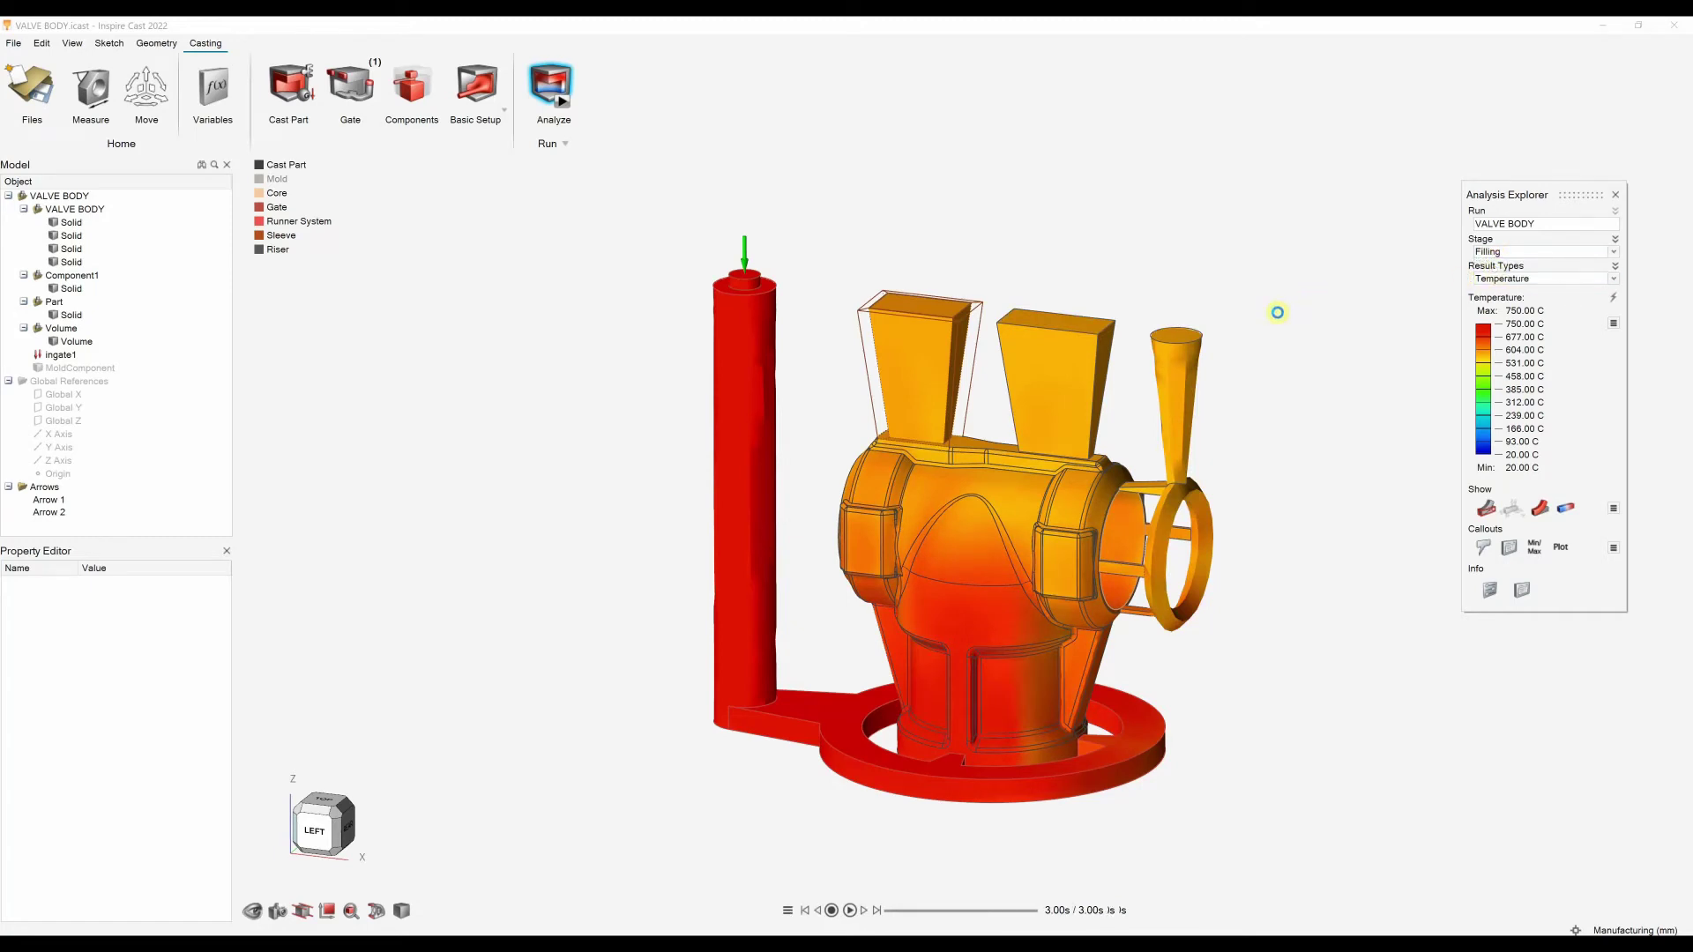
right_drag(990, 265, 1052, 281)
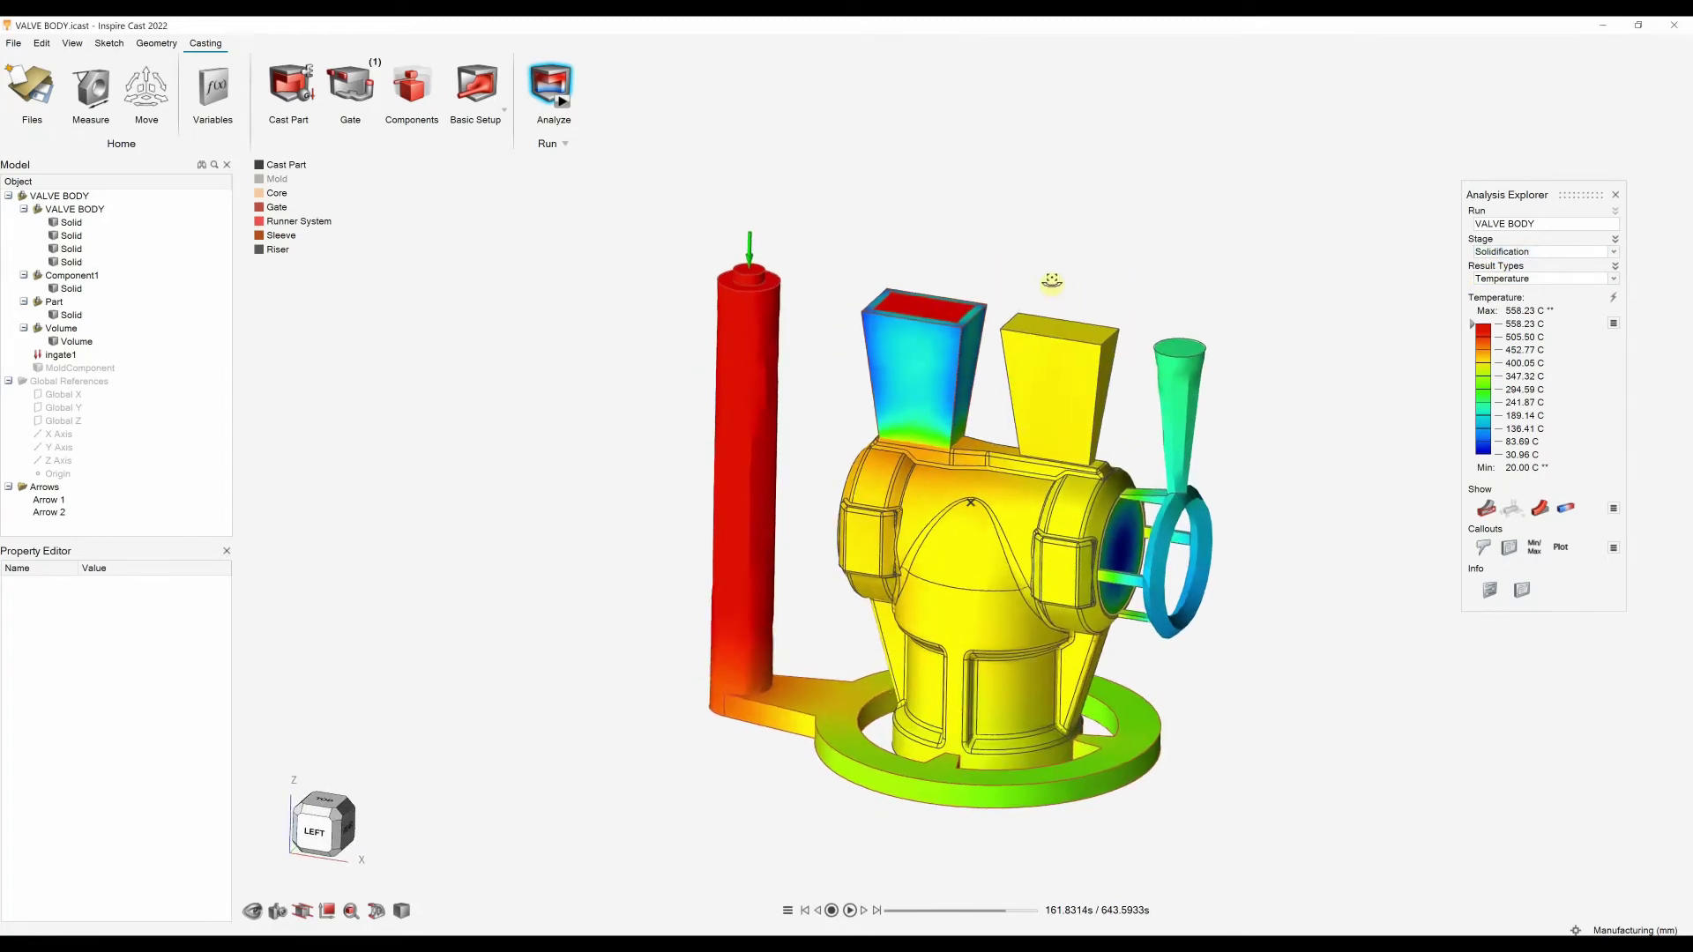
Play the Solid Fraction result of the solidification stage from an early time of about 5.7 s.
click(1499, 279)
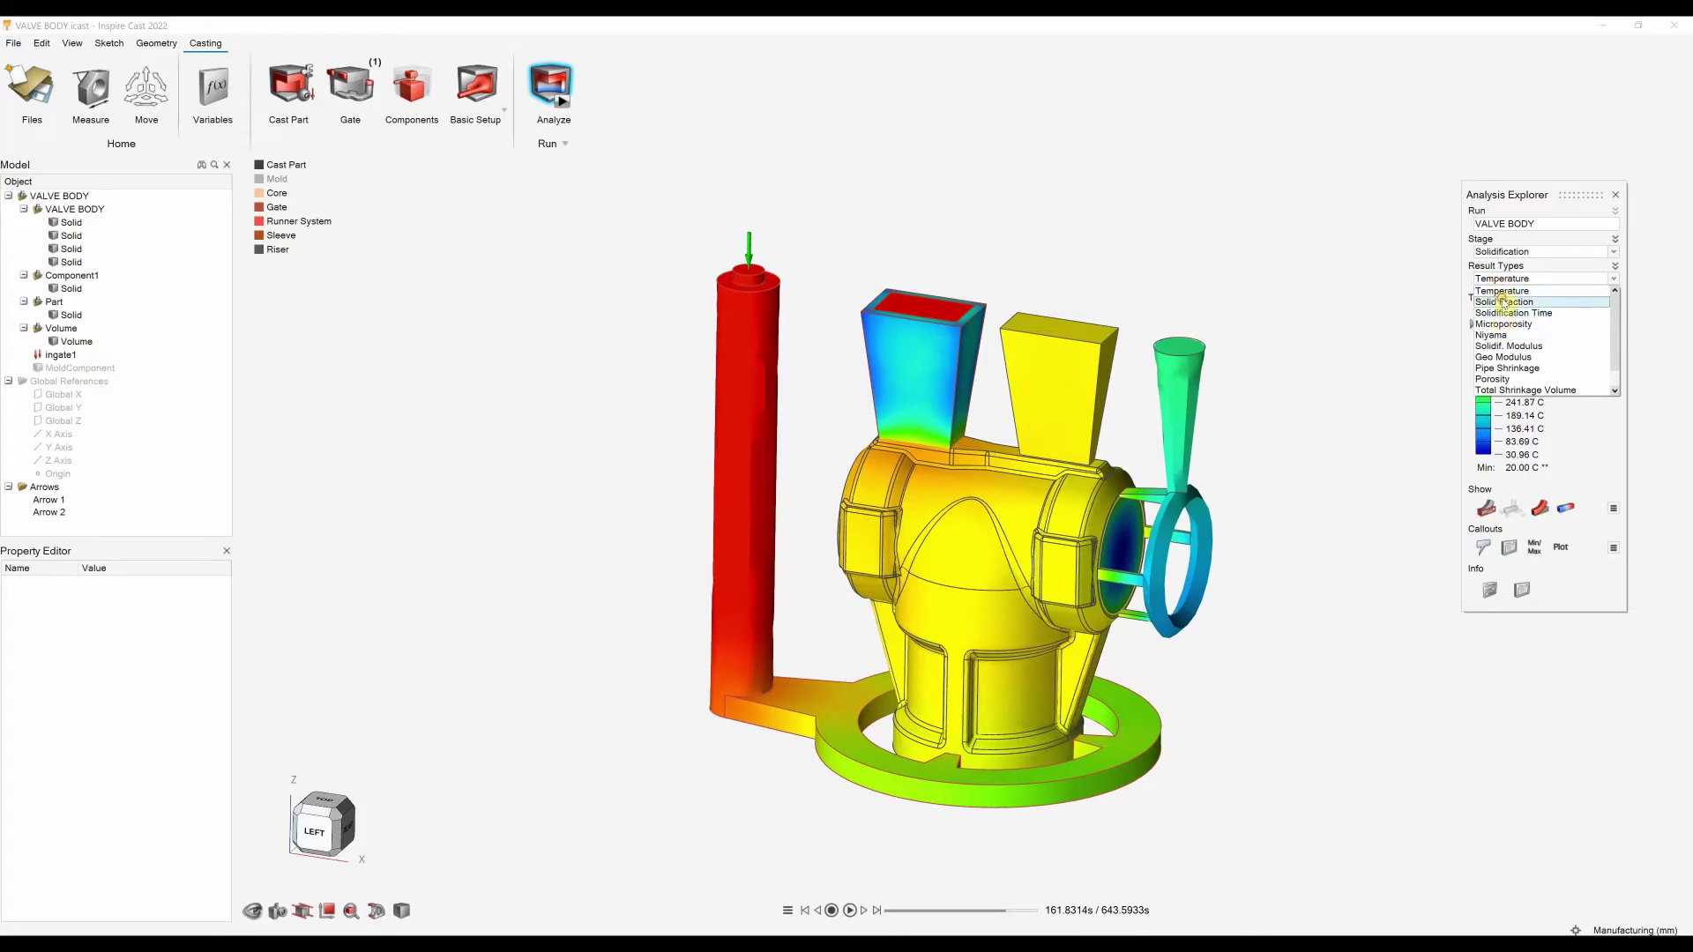
click(1505, 301)
drag(961, 911, 903, 914)
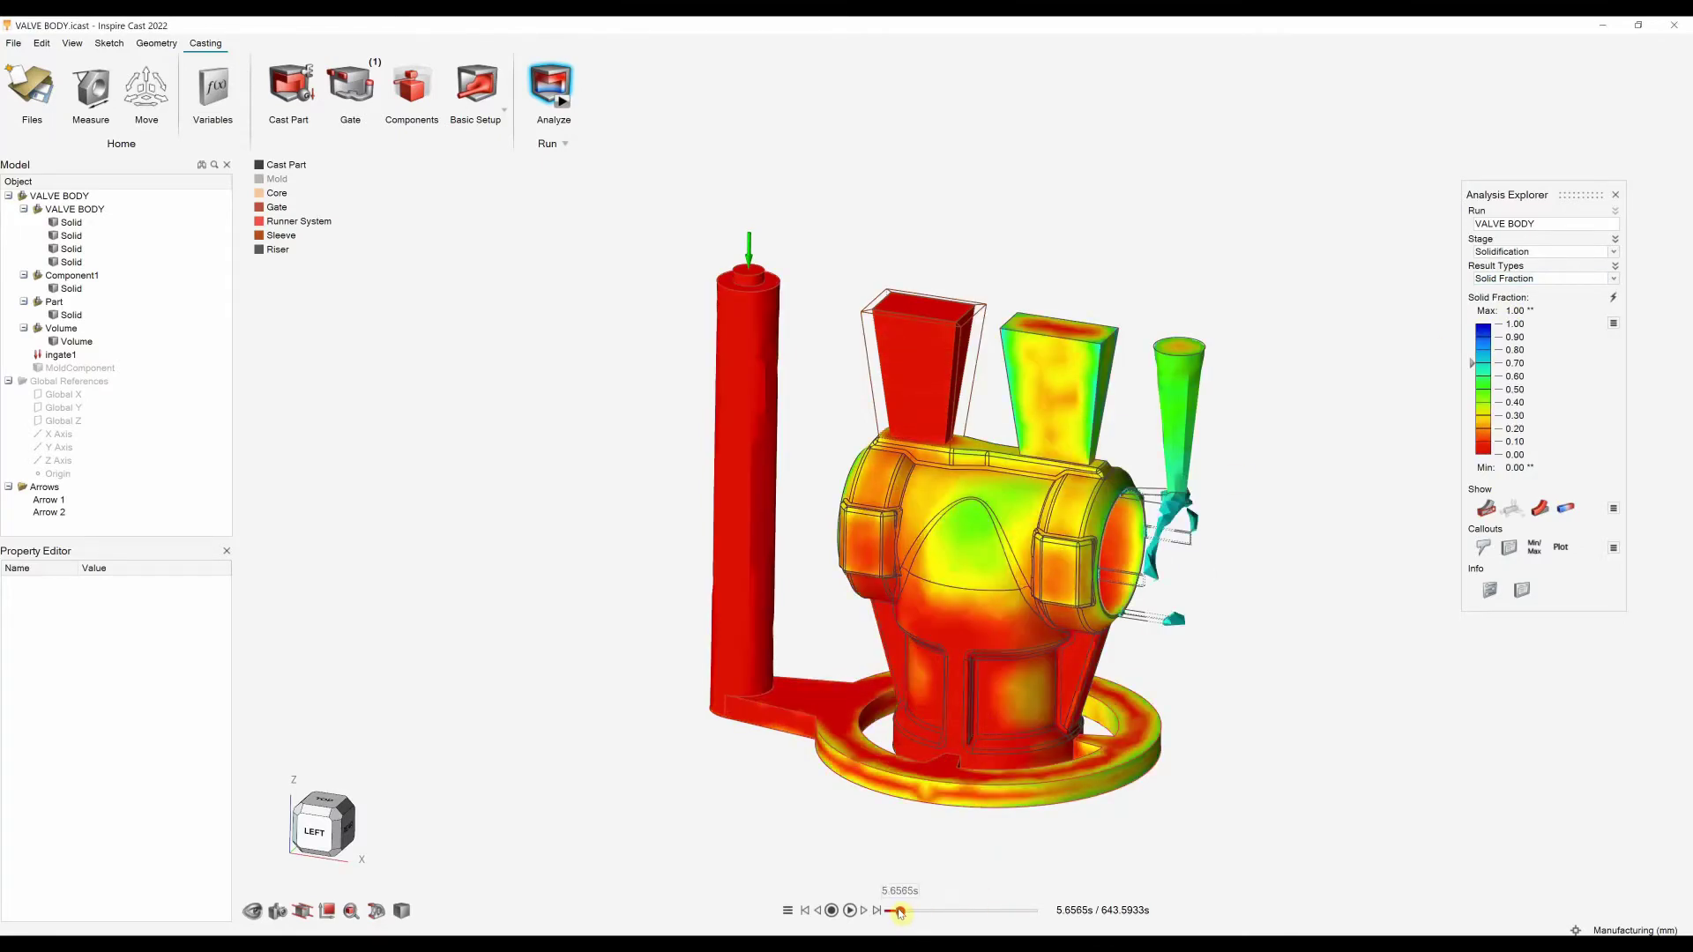
click(850, 910)
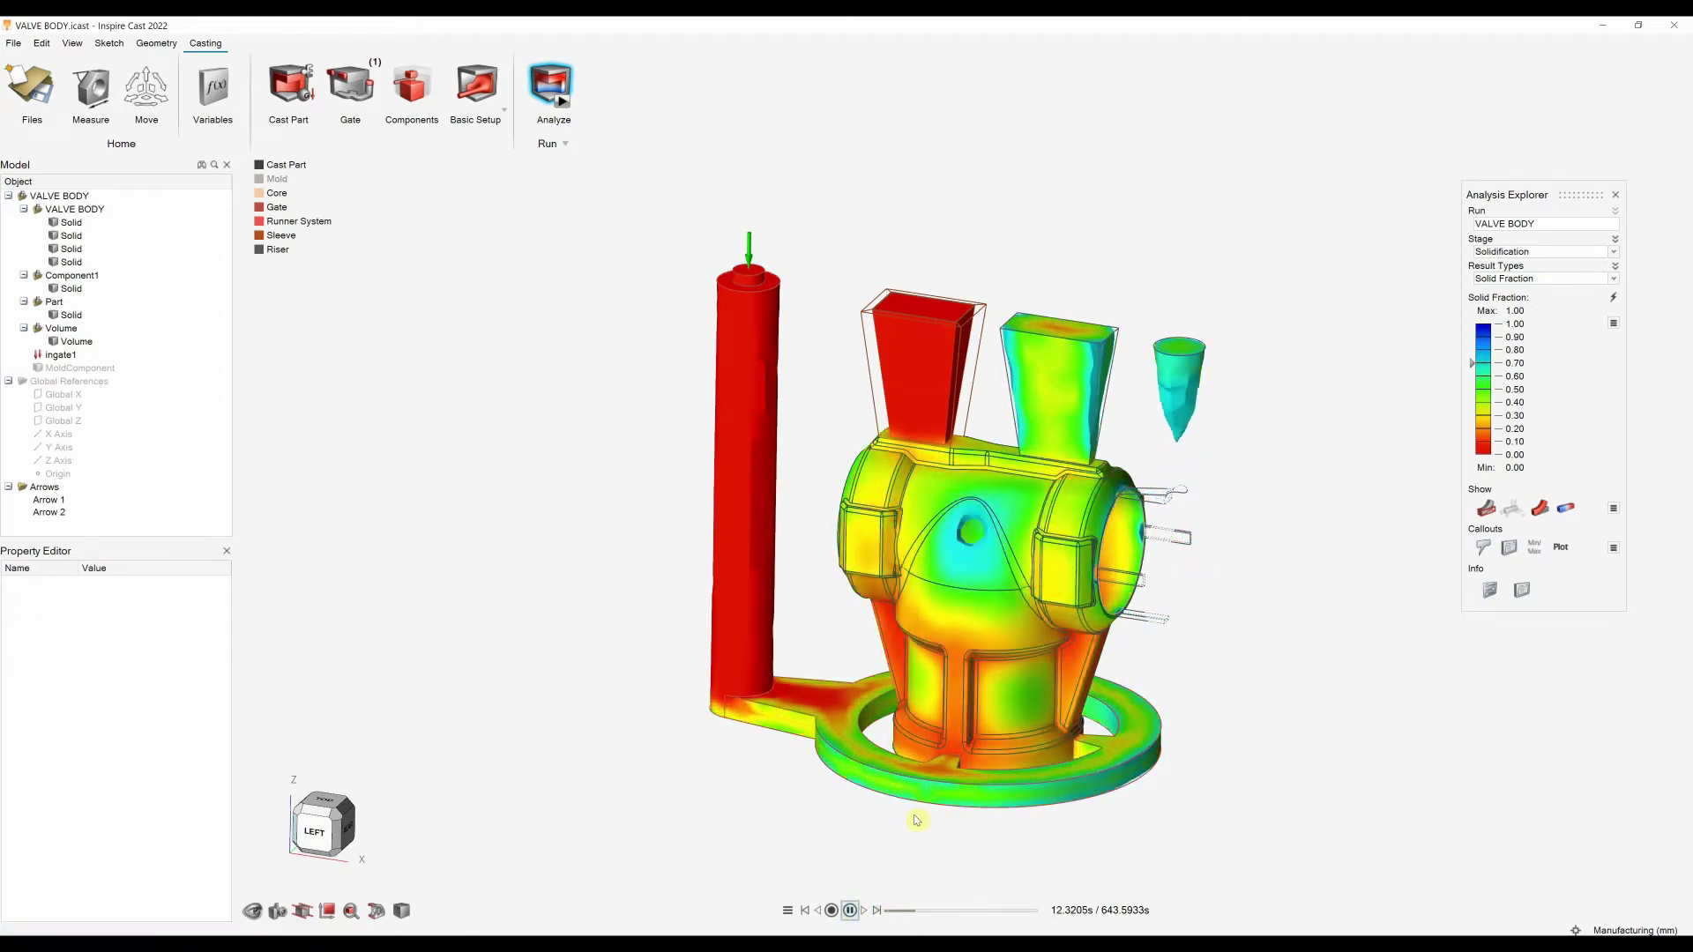
Examine the Pipe Shrinkage and Porosity results of the solidification stage in the risers and valve body.
click(1534, 281)
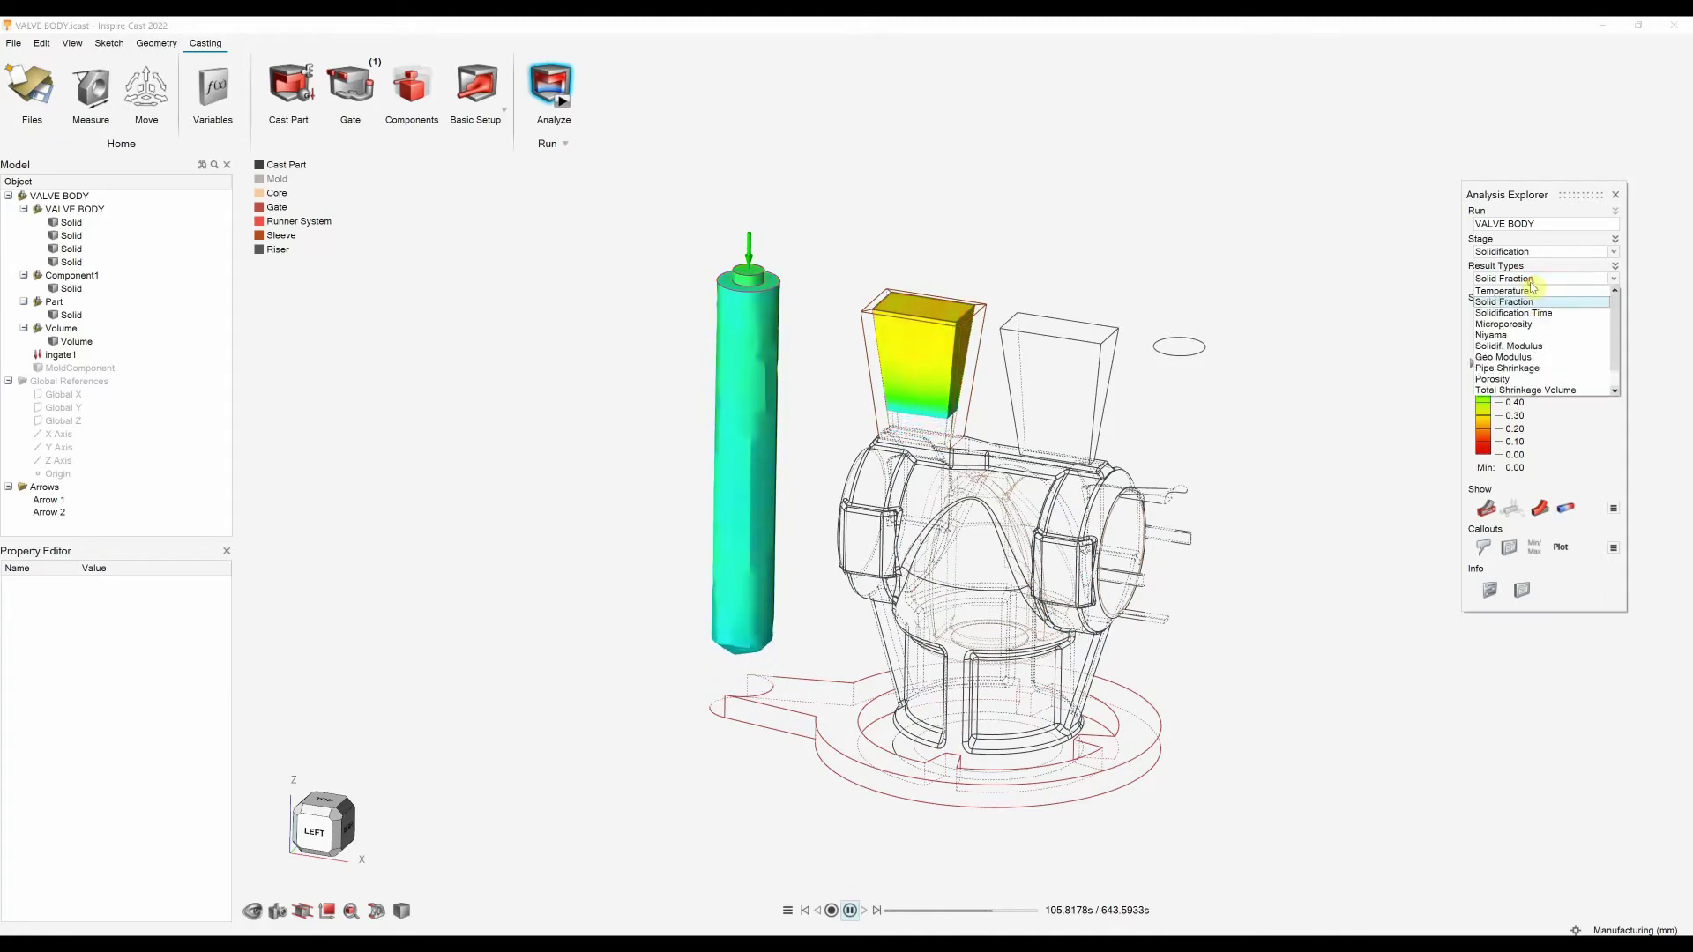
click(1477, 367)
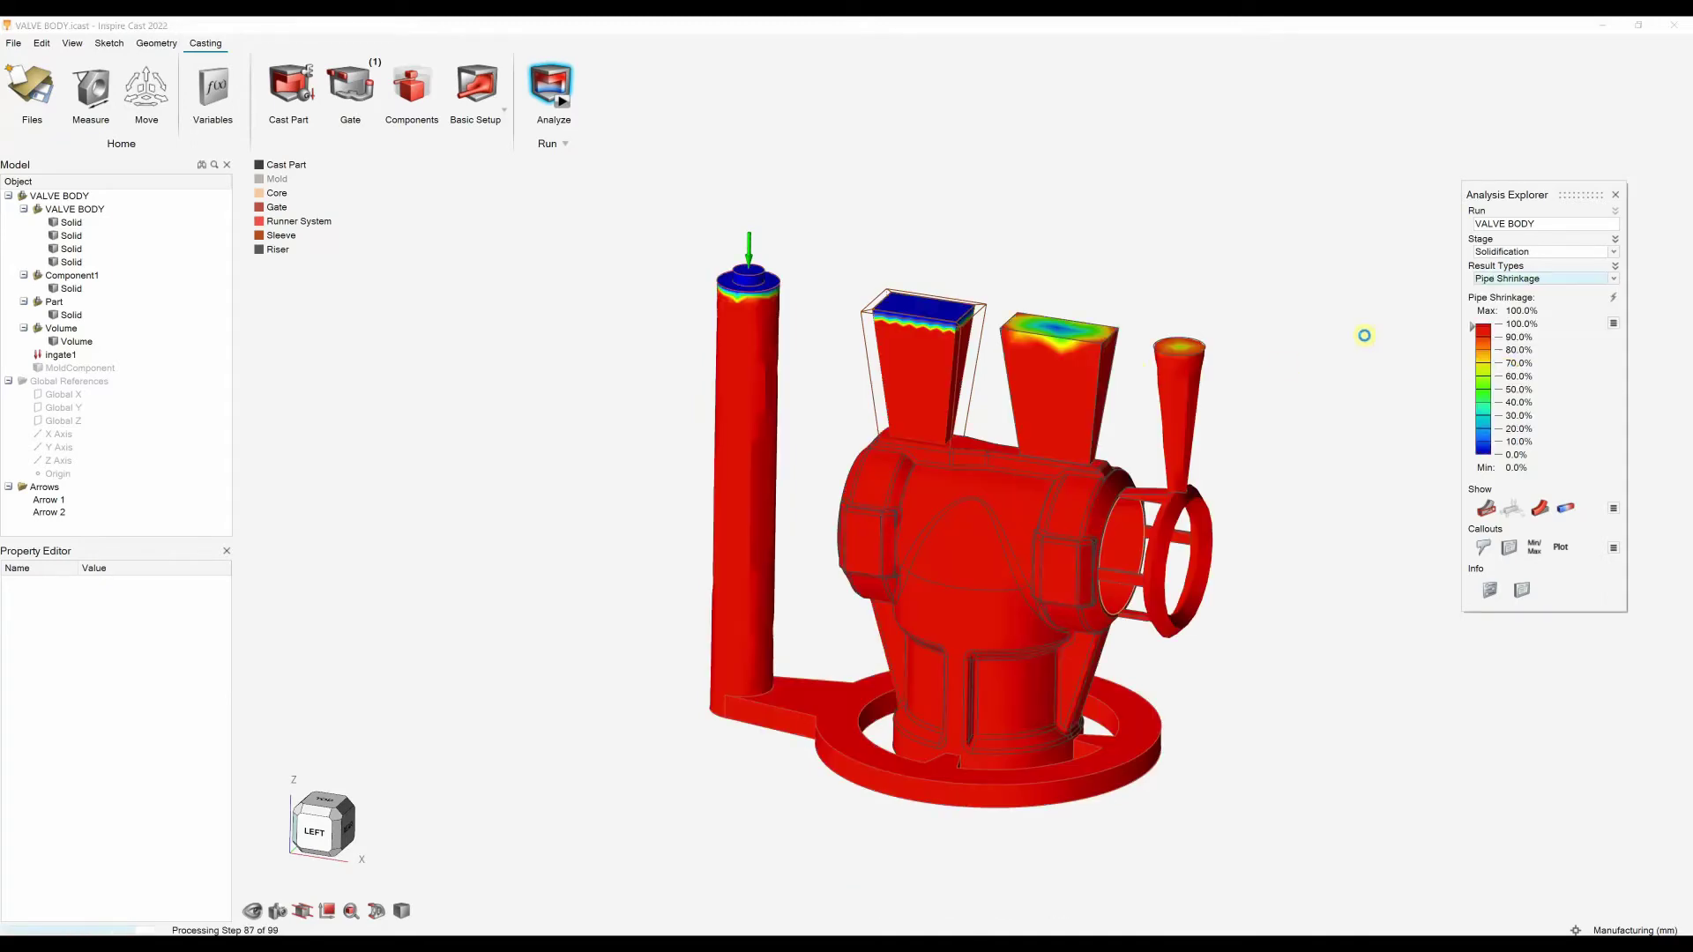
click(1490, 281)
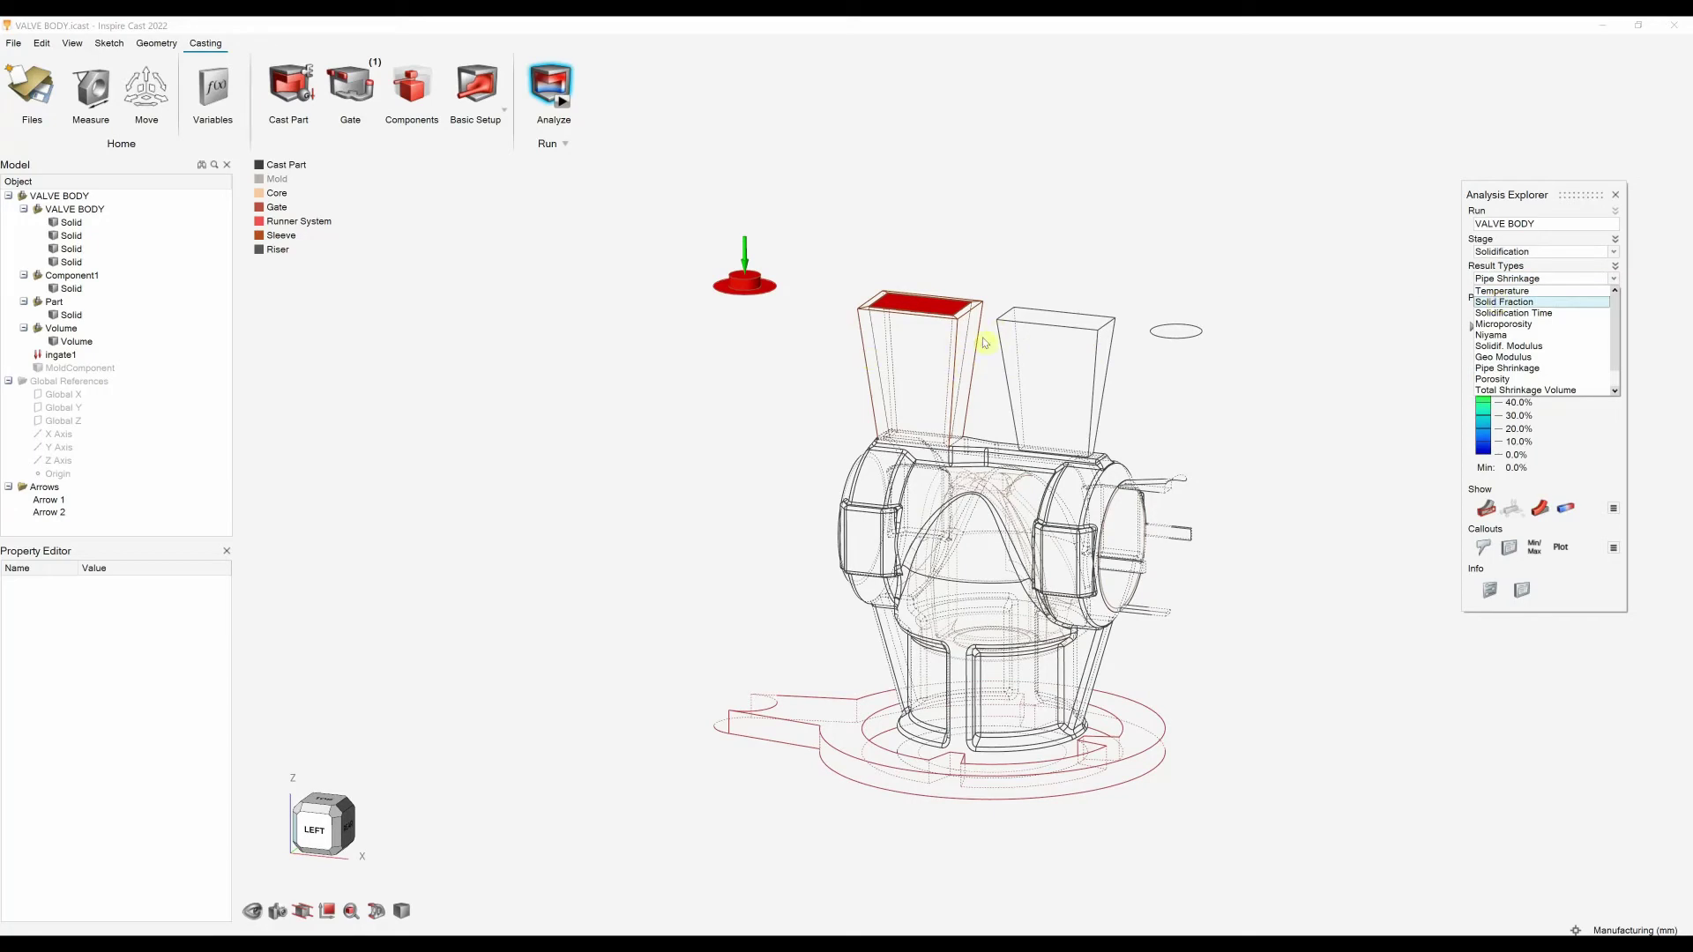
click(1499, 379)
right_drag(1189, 506, 1174, 532)
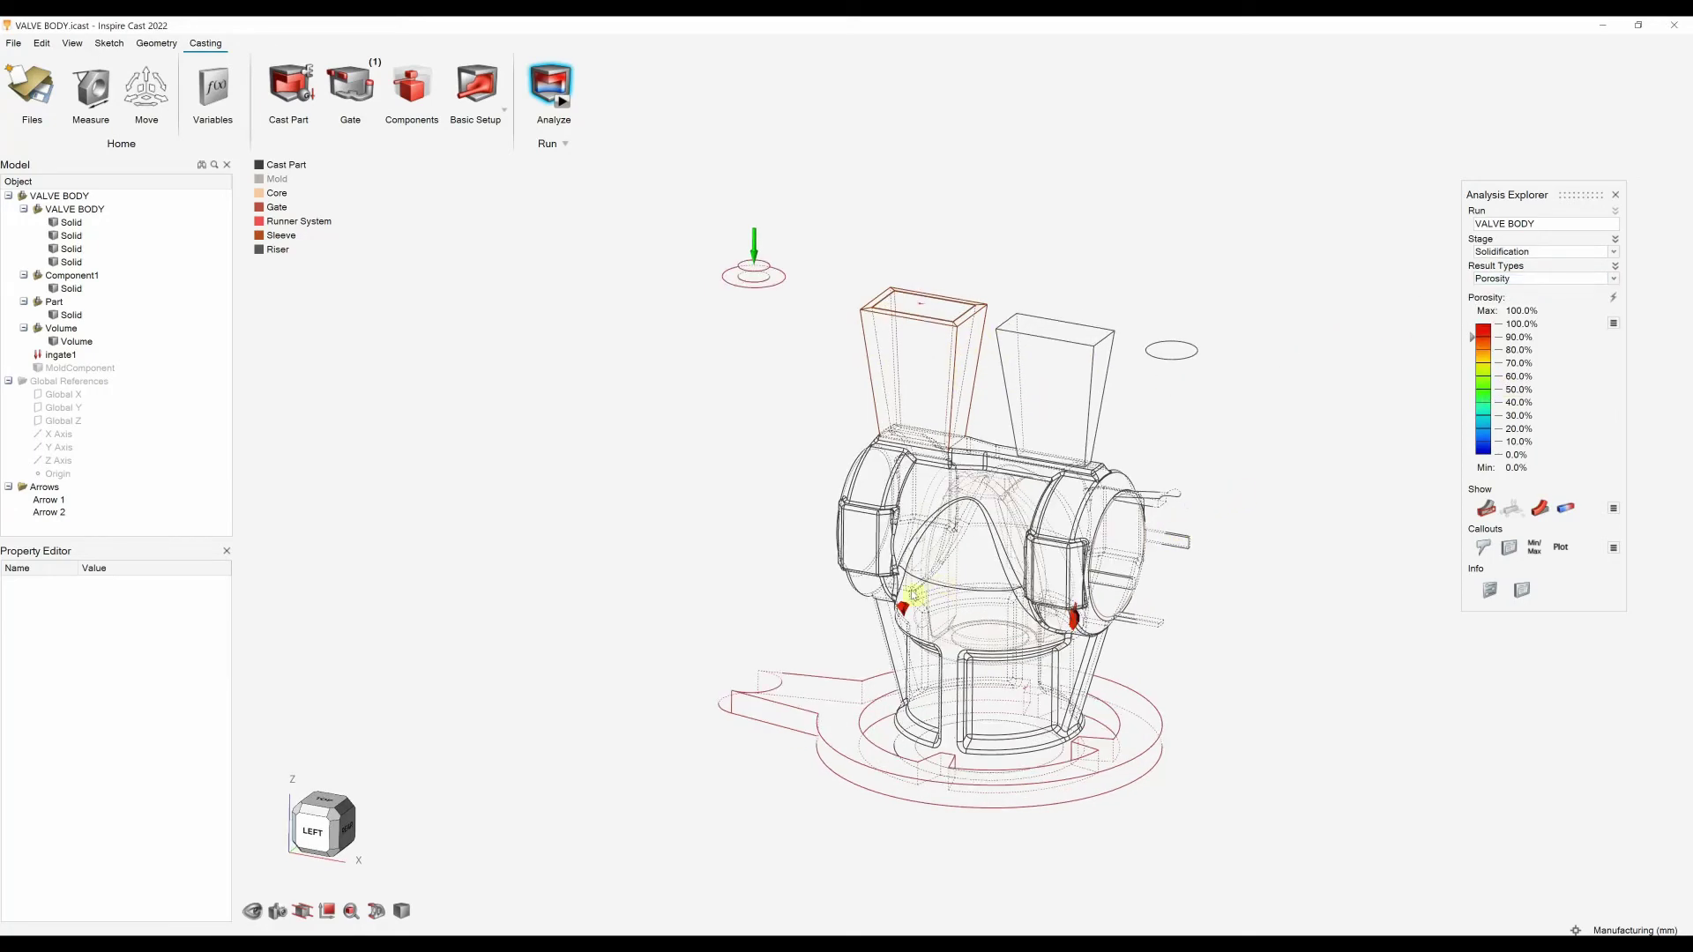